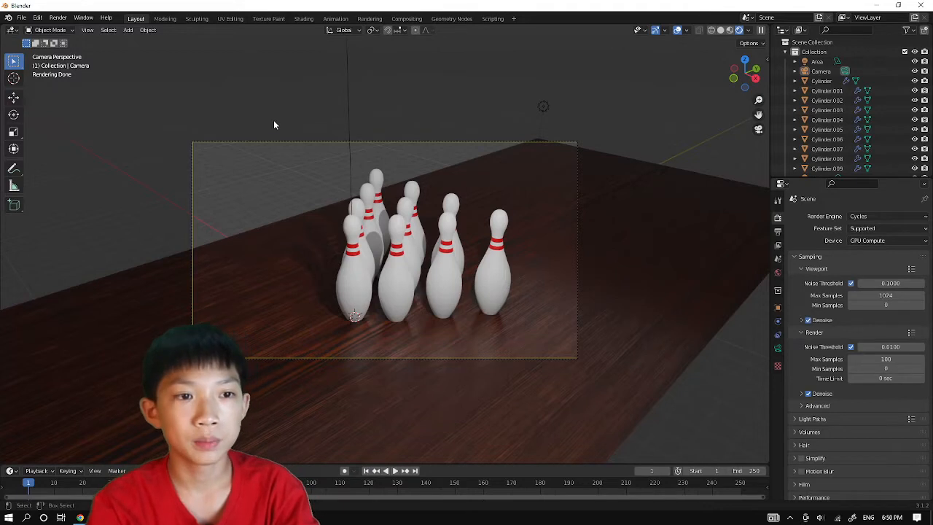
Start a new file and discard the unsaved changes to the current bowling scene
click(24, 16)
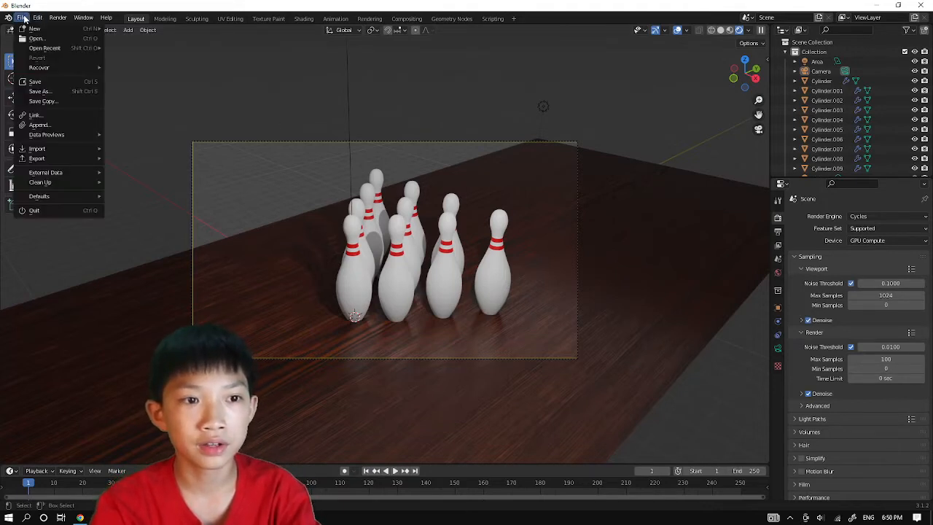
mouse_move(66, 28)
click(178, 33)
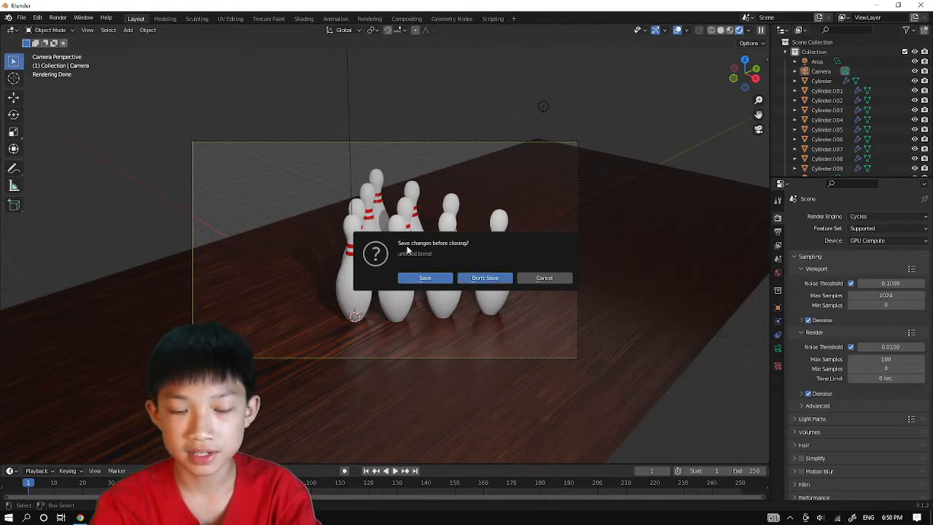
click(503, 281)
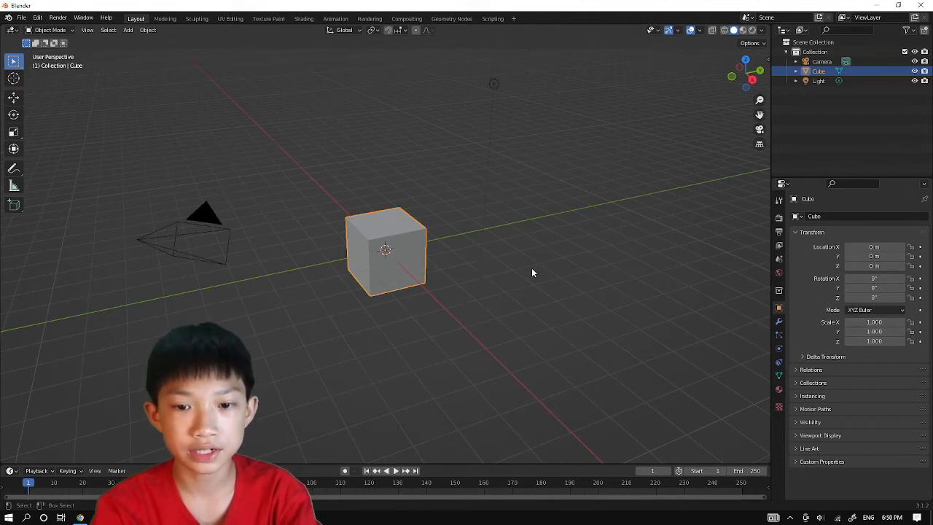
Delete the default cube from the scene
click(517, 251)
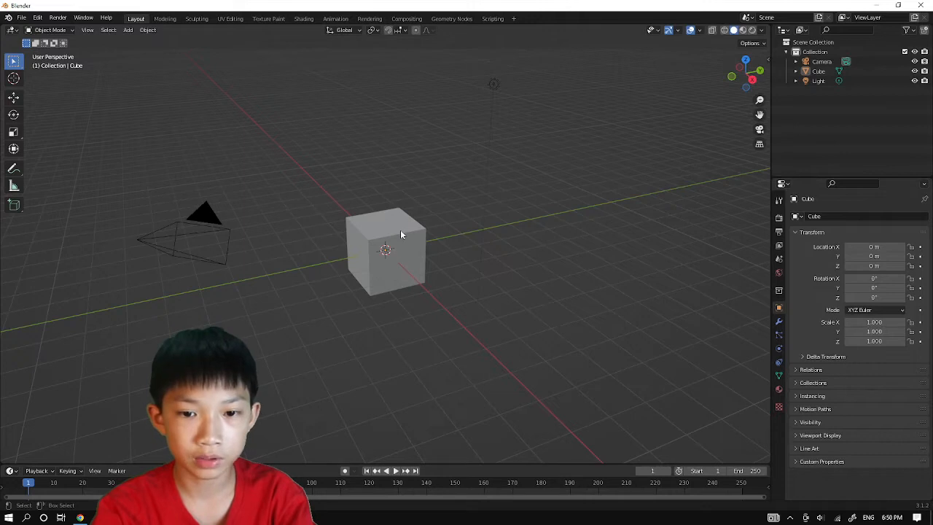
click(372, 229)
key(Delete)
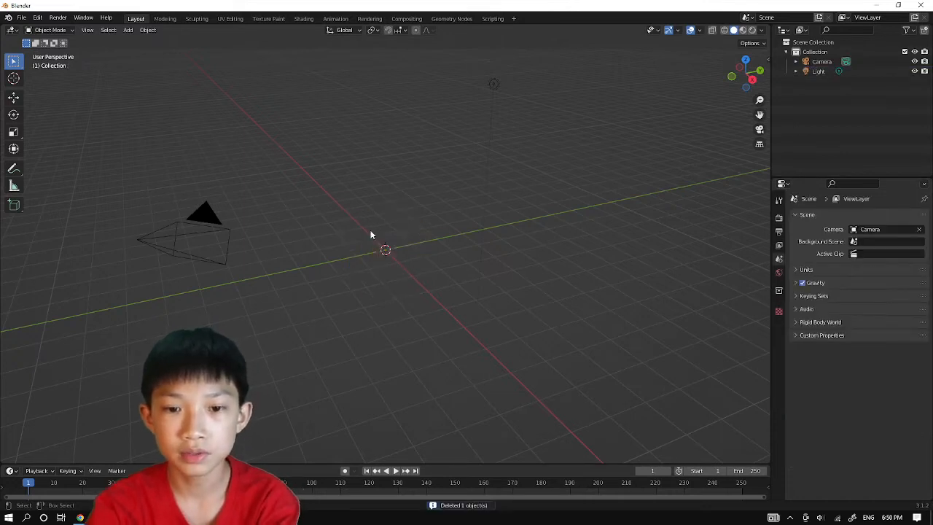
Add a cylinder mesh at the world origin
scroll(379, 287, up, 4)
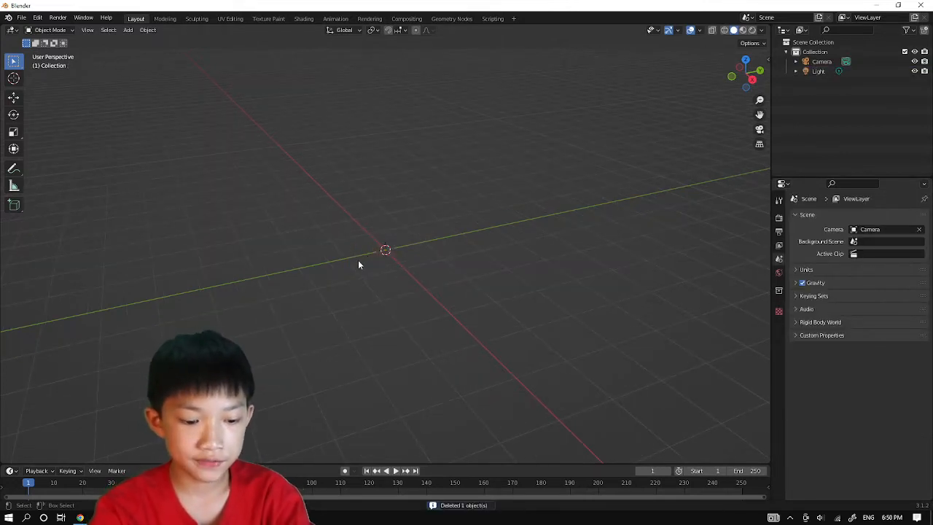
key(shift+a)
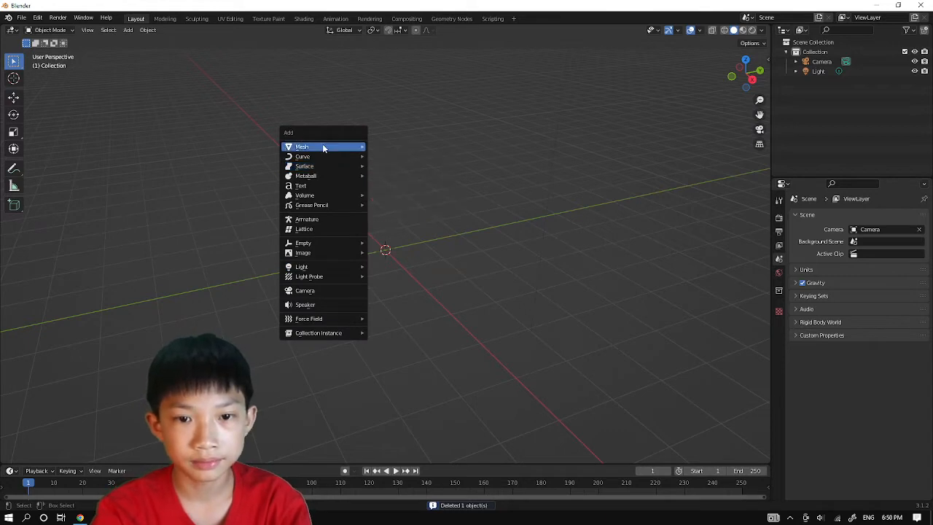
mouse_move(323, 146)
click(390, 195)
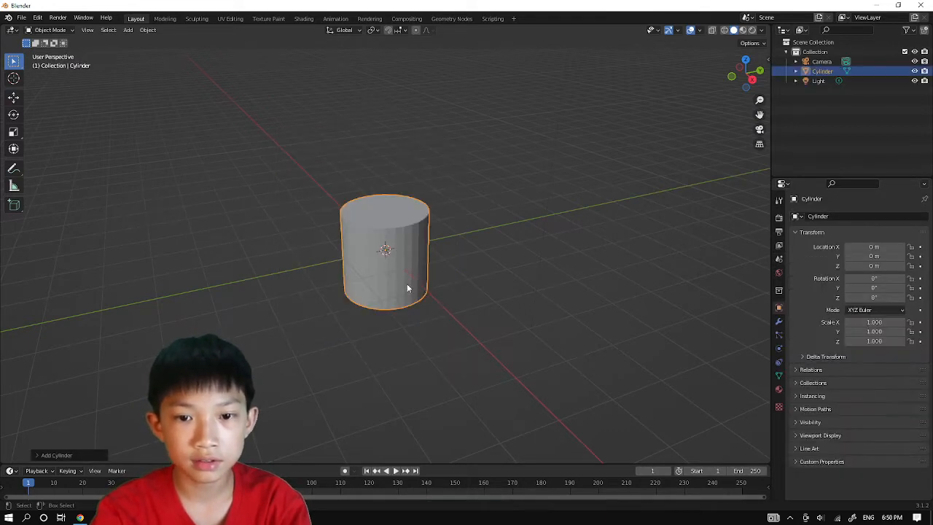
middle_drag(407, 284, 477, 286)
scroll(477, 285, up, 2)
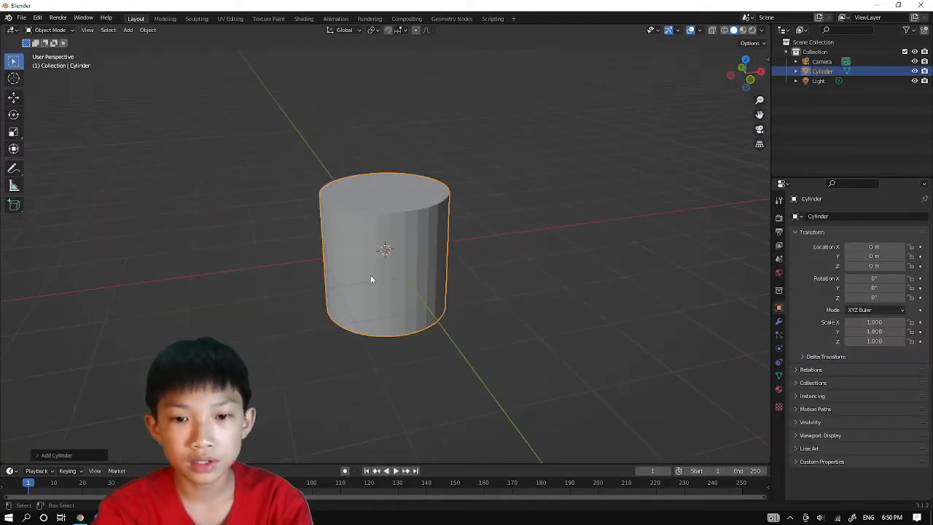
Move the cylinder up 1 m along Z so its base sits at the origin
key(g)
right_click(570, 355)
key(g)
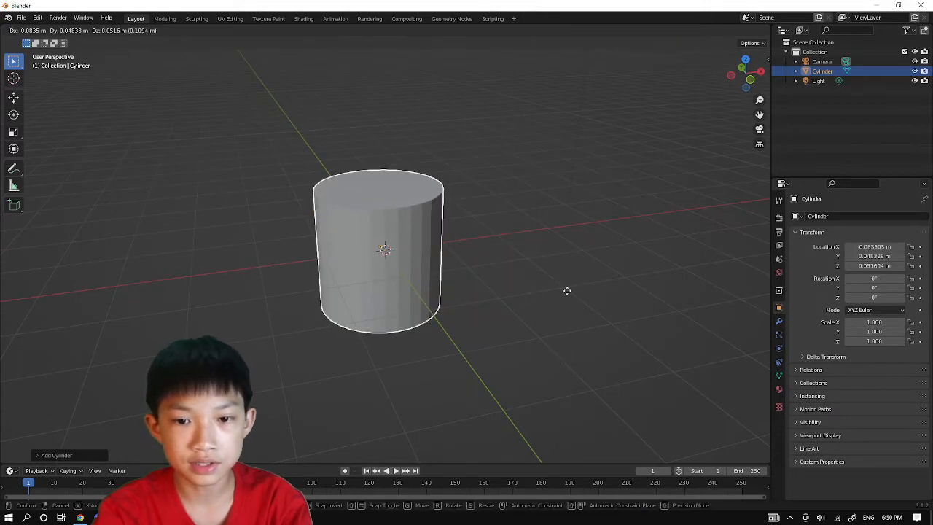
key(z)
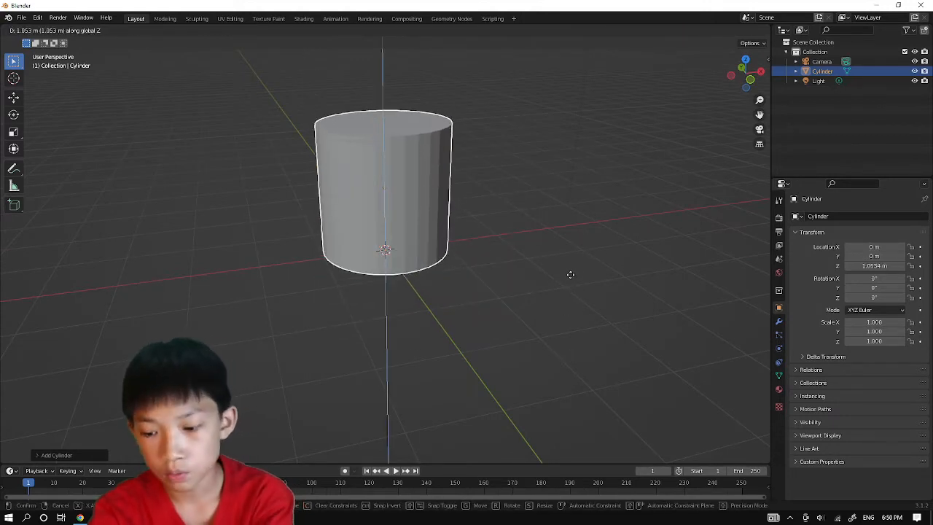
click(556, 283)
click(508, 306)
middle_drag(508, 306, 427, 277)
scroll(433, 302, down, 2)
scroll(427, 279, up, 2)
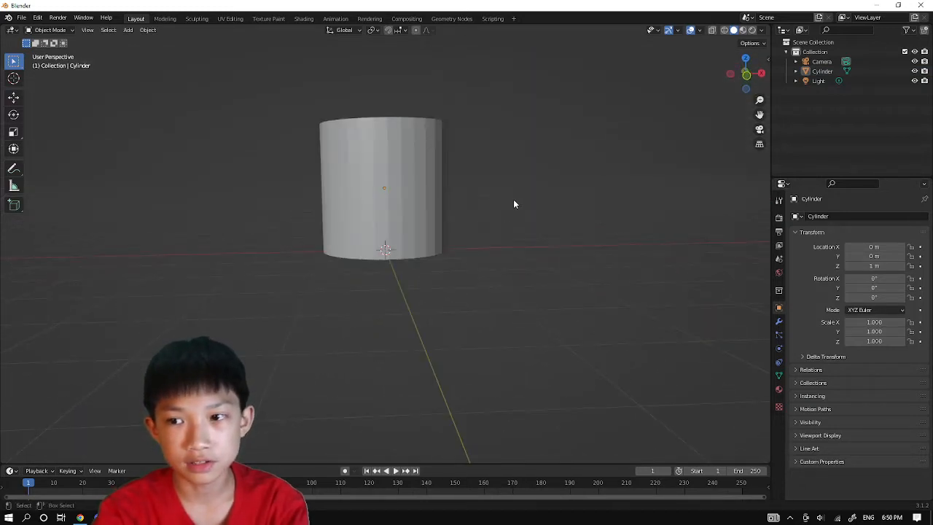
In front view, add the bowling pin outline from the Saved Pictures folder as a reference image
key(KP_1)
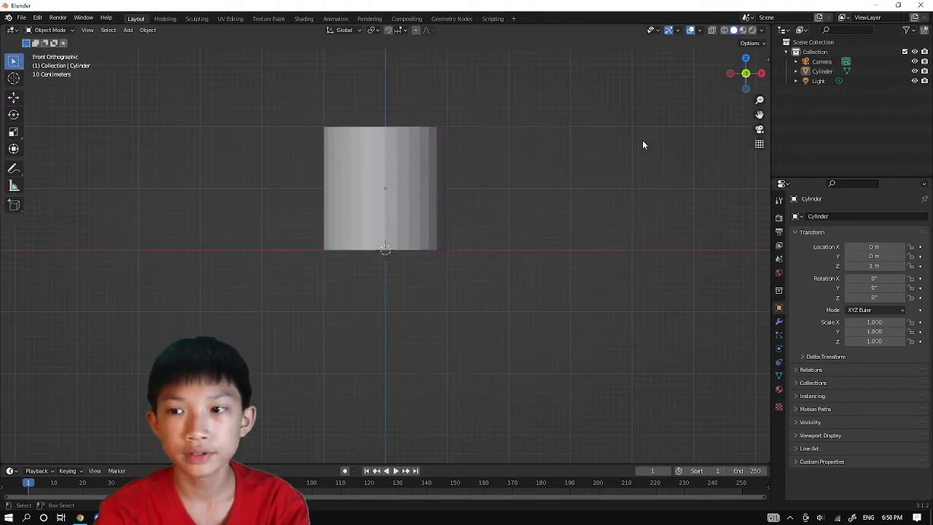
scroll(613, 166, up, 2)
scroll(406, 196, down, 1)
key(shift+a)
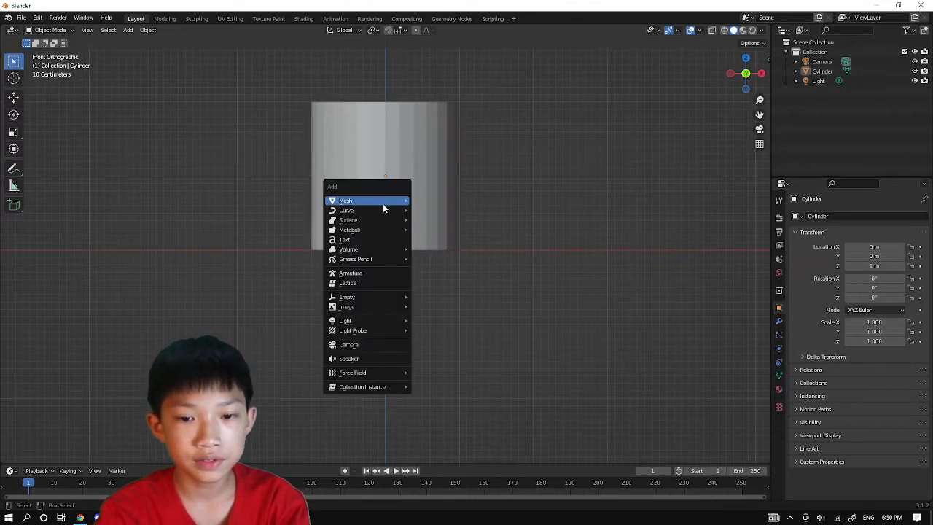
mouse_move(367, 307)
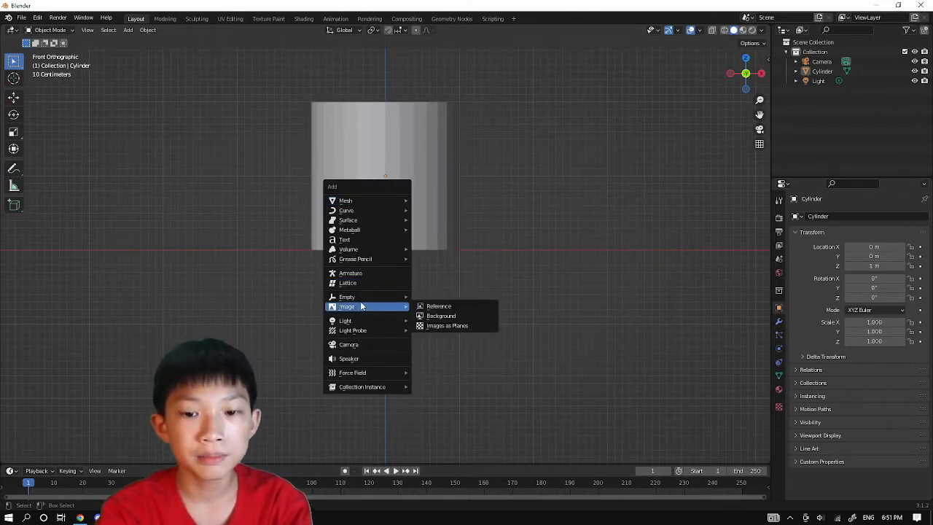
click(439, 306)
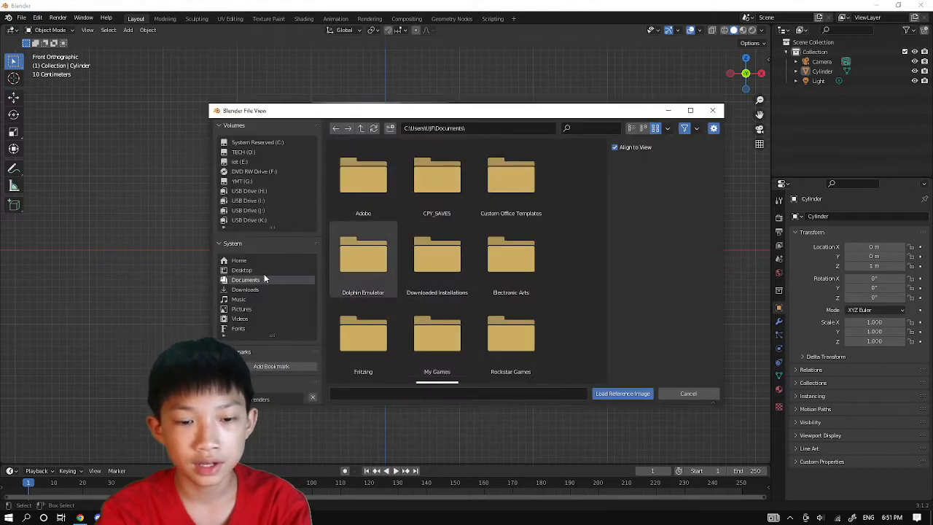
click(251, 142)
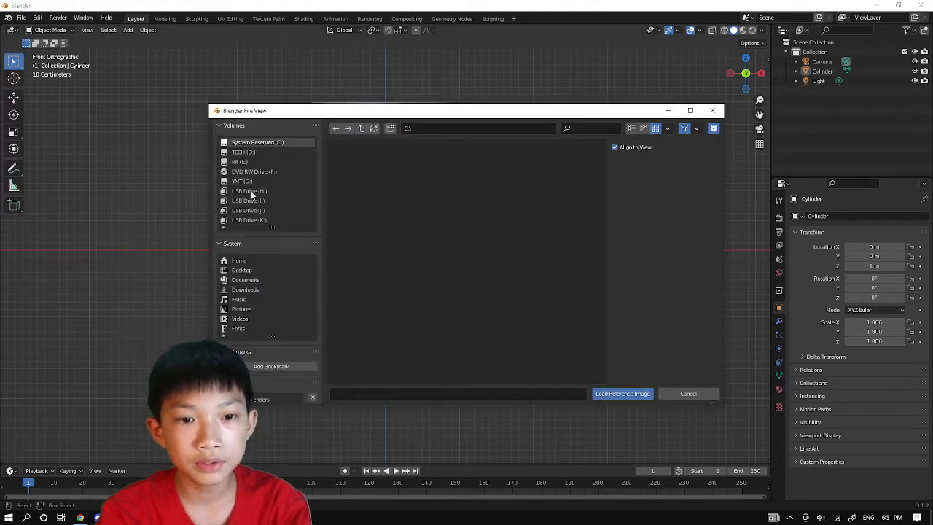
click(245, 289)
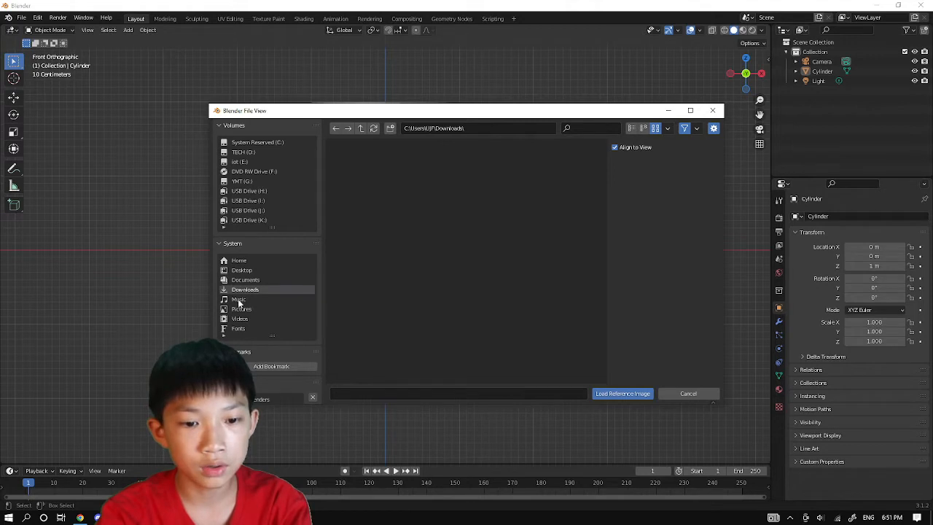
click(241, 309)
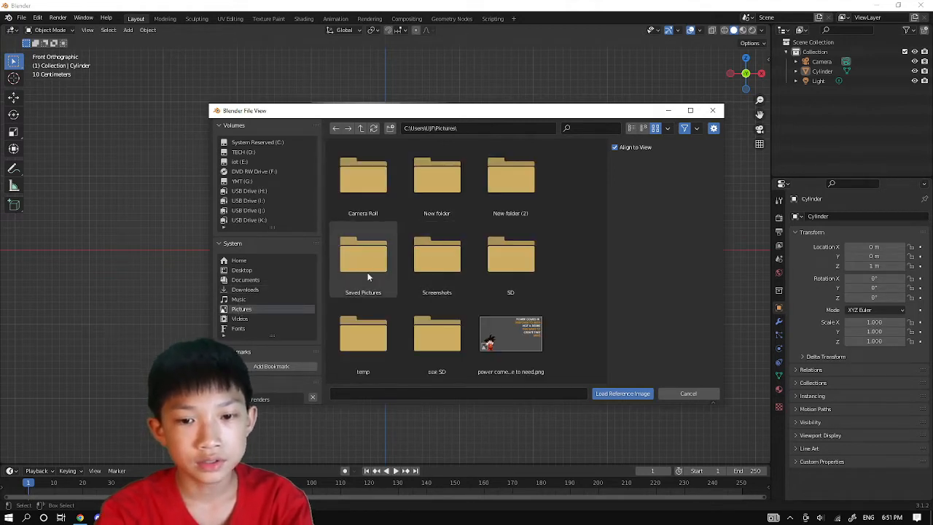
click(447, 252)
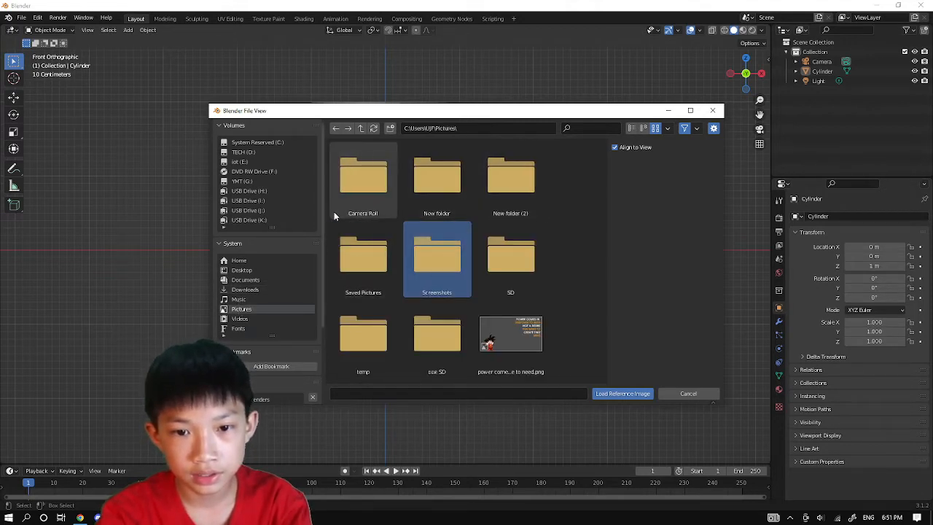
double_click(364, 262)
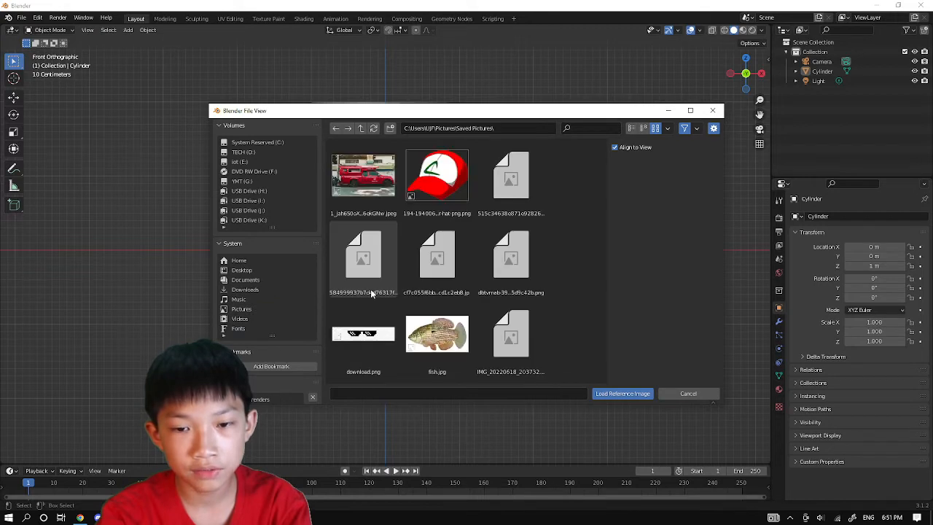
double_click(497, 203)
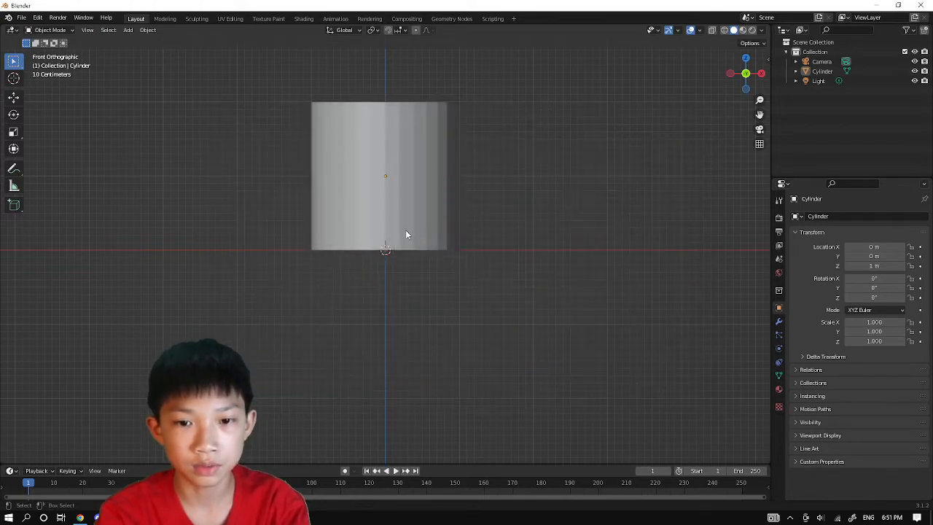
key(g)
key(z)
right_click(479, 160)
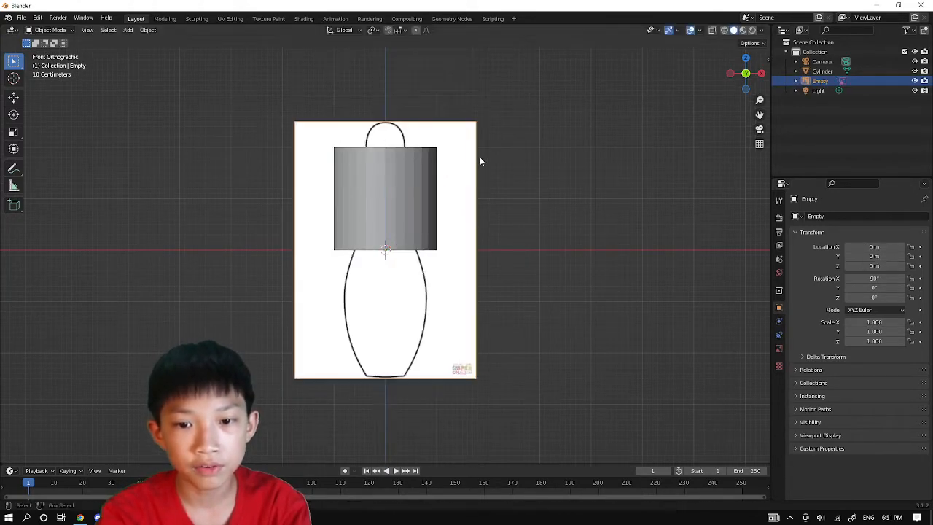
Move the reference image up along Z by about 2.47 m to bring the pin's base near the cylinder's bottom
scroll(473, 179, down, 3)
key(g)
key(z)
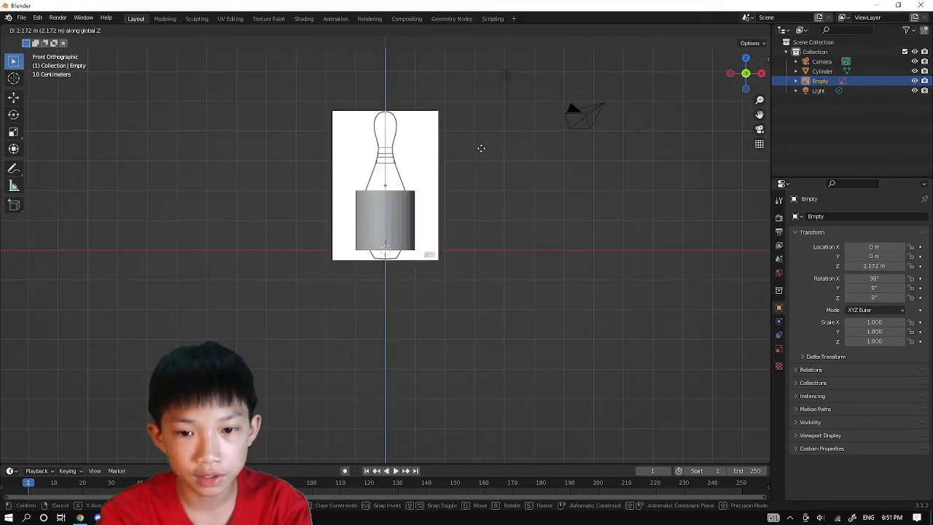
click(478, 143)
scroll(479, 142, up, 4)
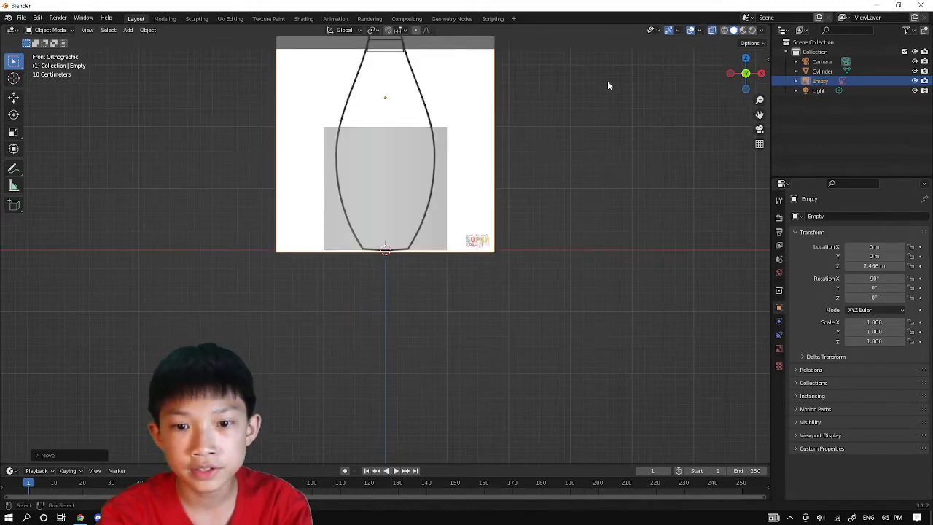
Lower the reference image slightly along Z to about 2.451 m, aligning the corners of the pin's base with the cylinder's bottom
scroll(236, 233, up, 8)
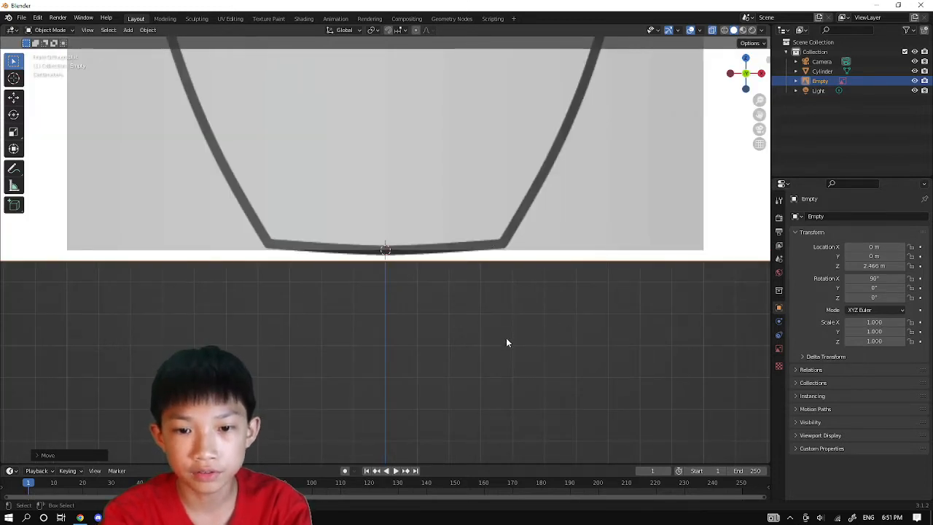
scroll(507, 341, up, 2)
key(g)
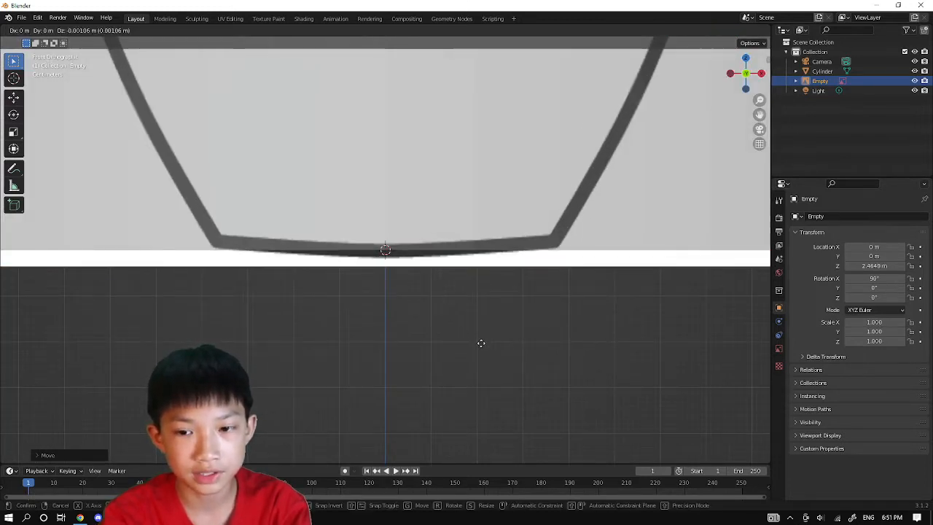
key(z)
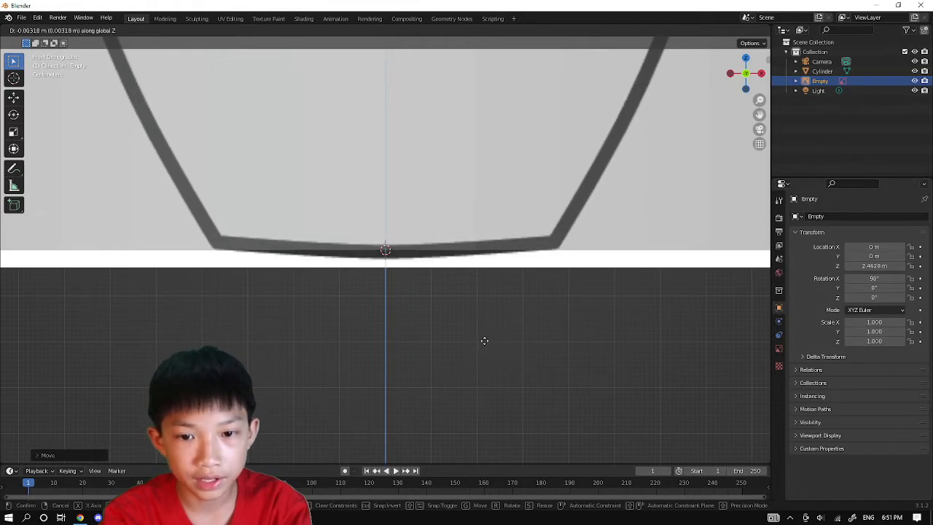
click(358, 275)
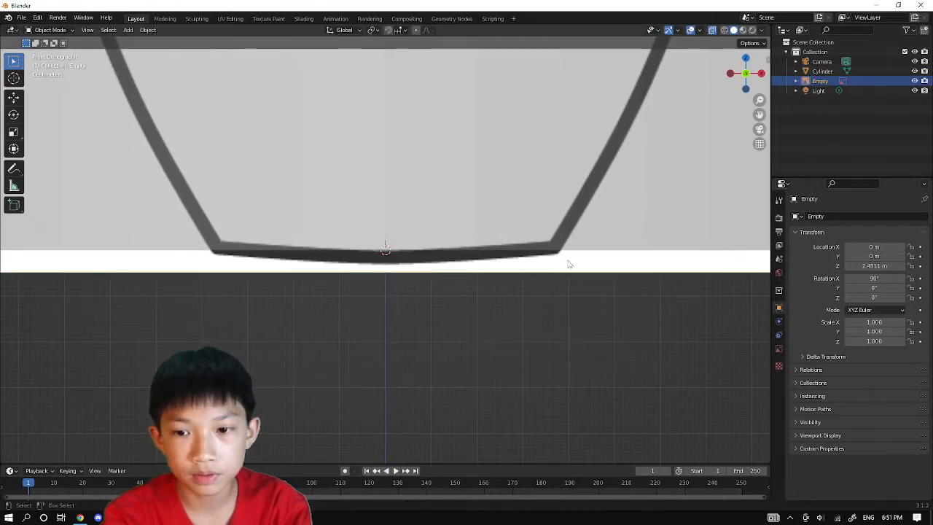
Select the cylinder, check its alignment with the pin outline, and turn off X-ray display
click(185, 256)
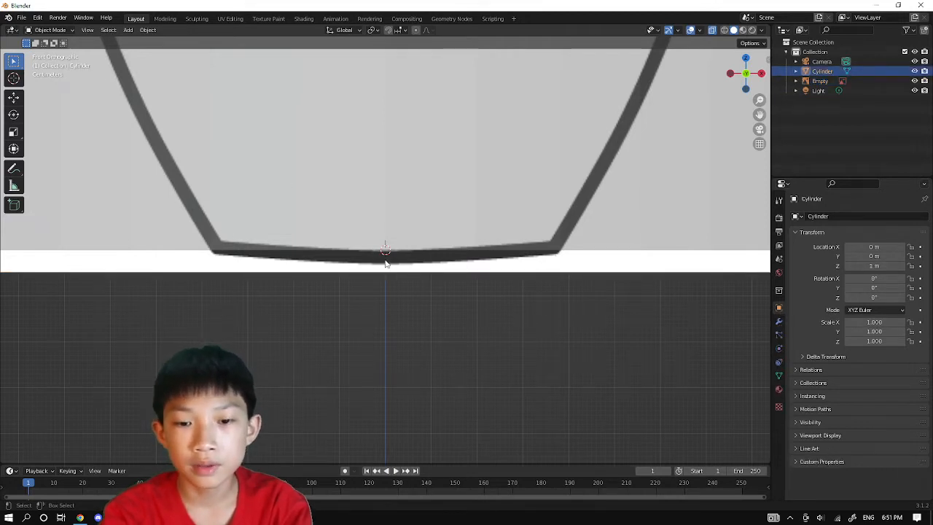
scroll(366, 265, down, 8)
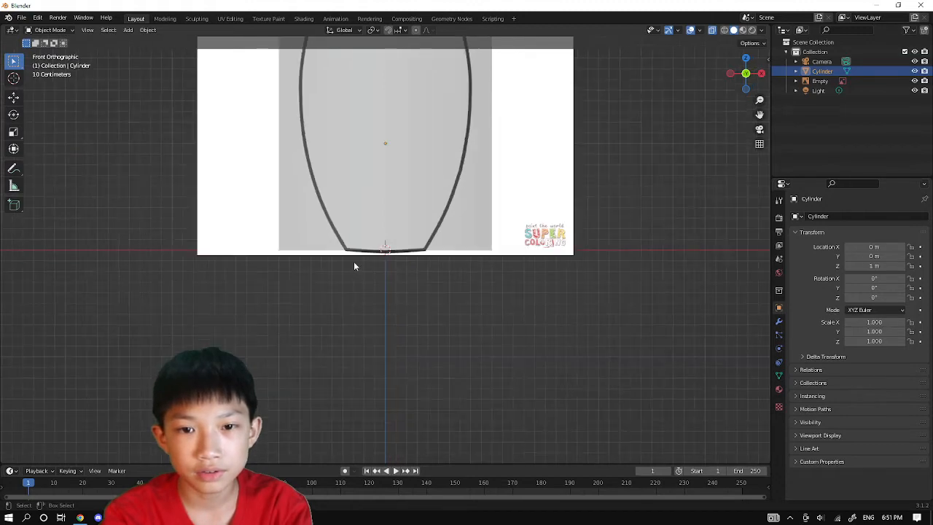
scroll(355, 263, down, 1)
shift+middle_drag(371, 245, 363, 291)
scroll(321, 277, up, 2)
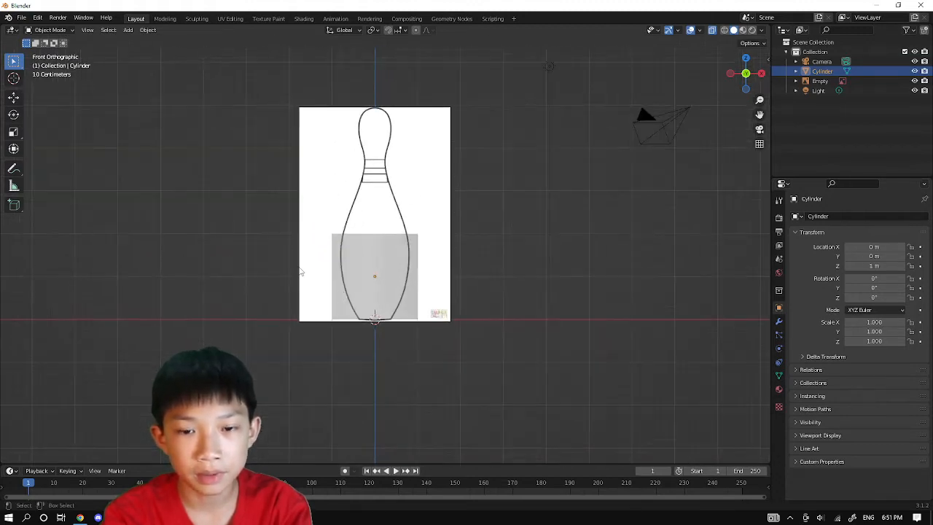
scroll(379, 271, up, 4)
scroll(389, 387, down, 5)
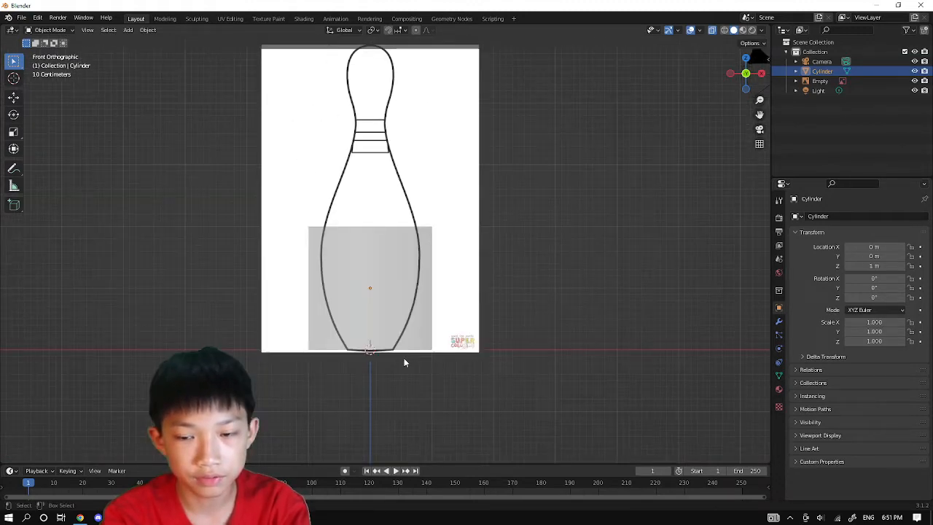
middle_drag(431, 306, 429, 321)
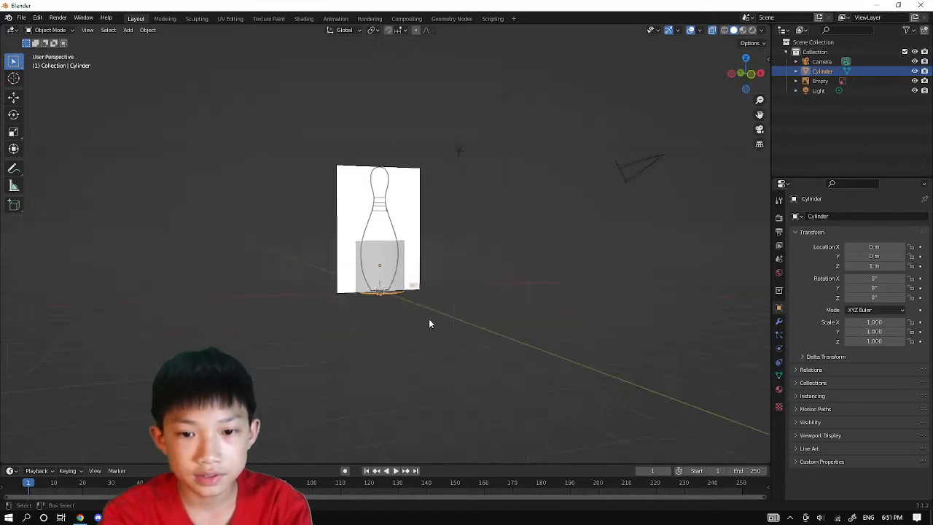
scroll(429, 320, up, 3)
scroll(427, 323, down, 1)
click(712, 31)
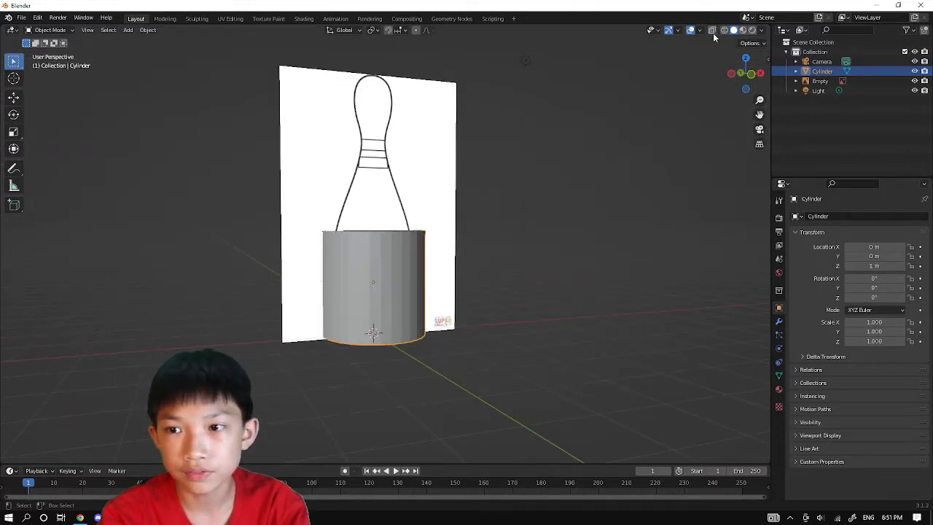
Enter Edit Mode on the cylinder and add one centred horizontal loop cut around its middle
scroll(488, 291, up, 3)
scroll(466, 284, down, 2)
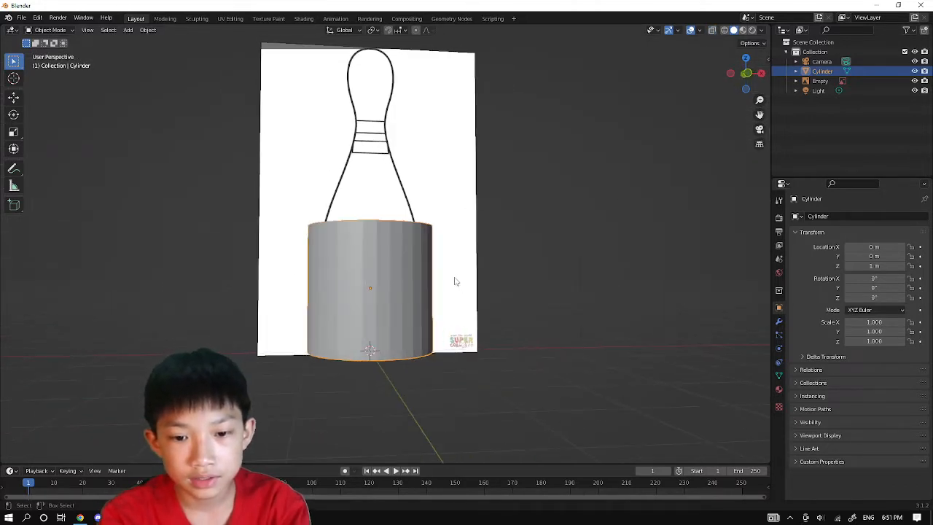
key(Tab)
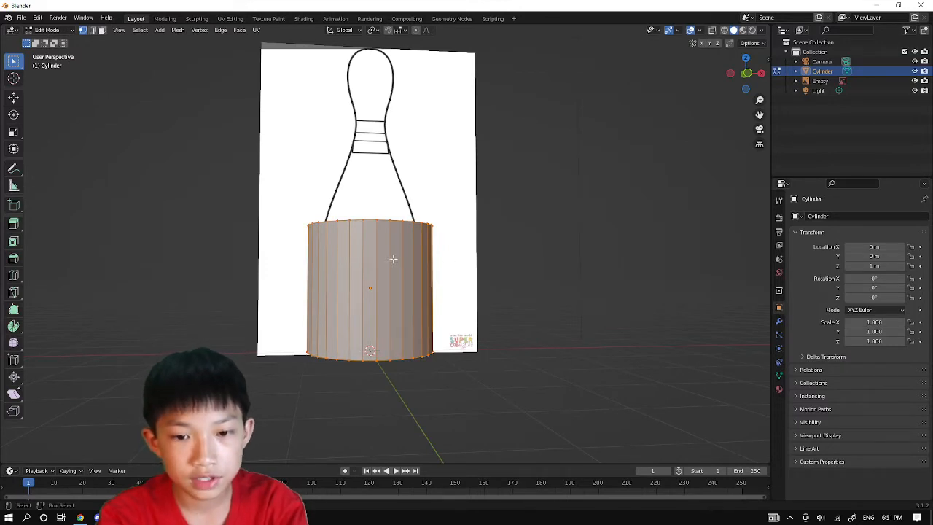
key(ctrl+r)
click(366, 286)
right_click(365, 274)
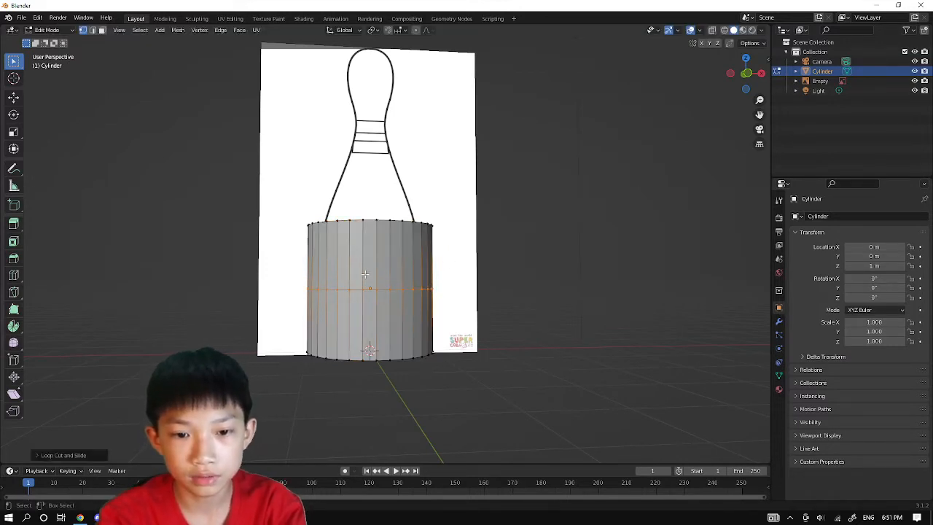
Select the cylinder's bottom face and scale it to about 0.365 to match the pin outline's base
middle_drag(364, 275, 388, 242)
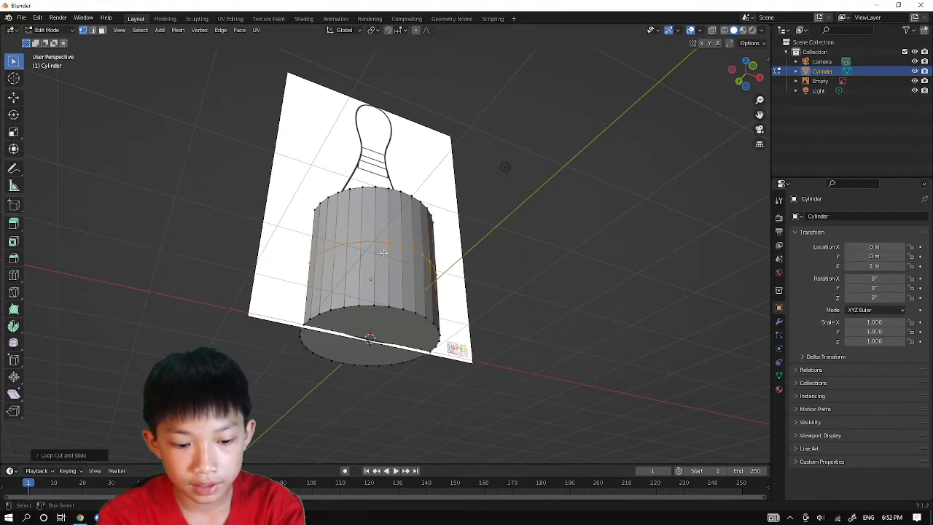
key(3)
click(363, 315)
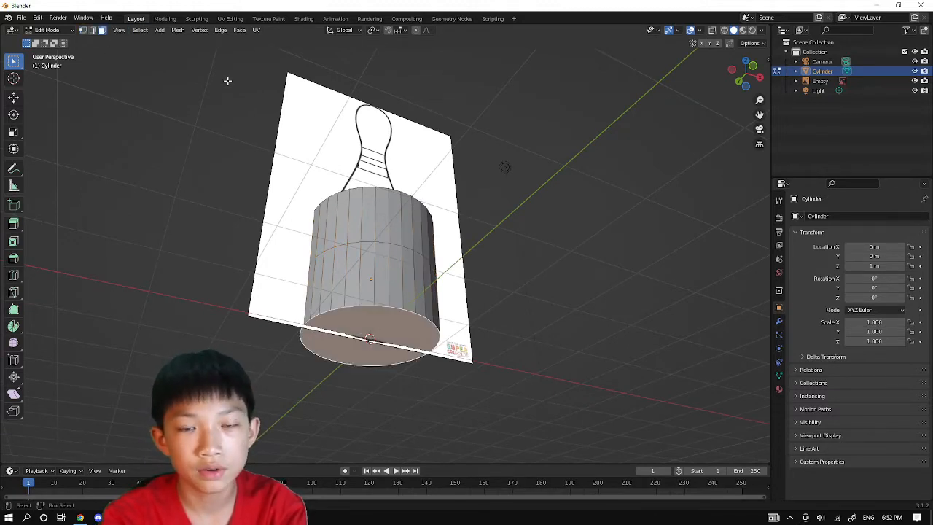
scroll(610, 340, up, 5)
shift+middle_drag(598, 376, 575, 223)
key(s)
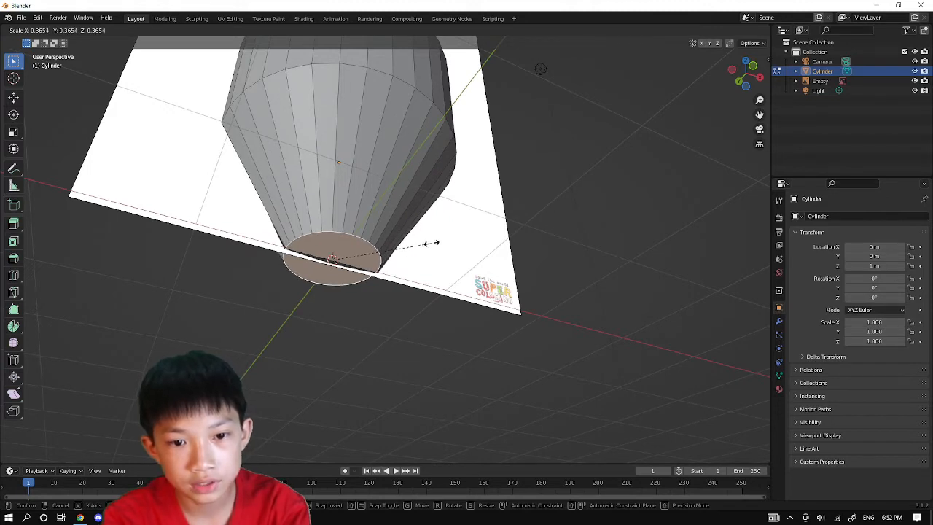
click(432, 242)
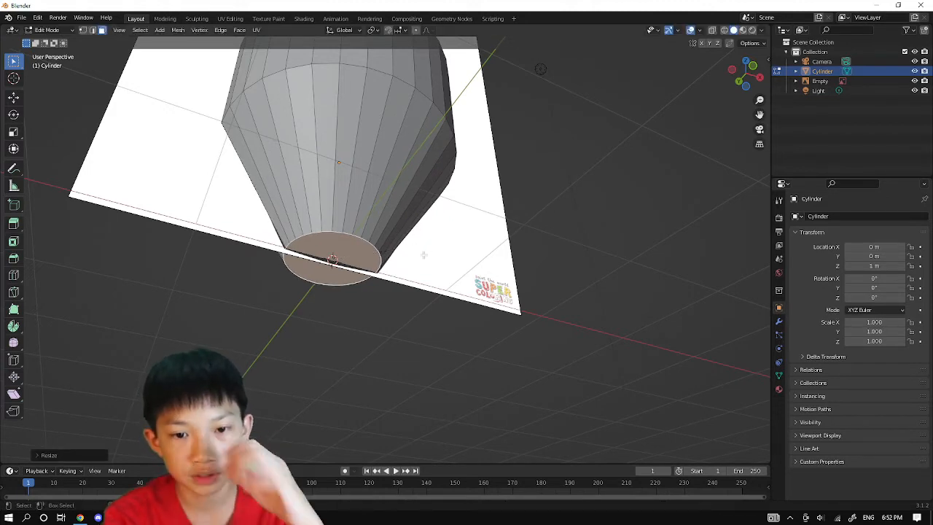
Select the middle edge loop and scale it to about 0.749 to narrow the body towards the pin outline
scroll(452, 251, down, 2)
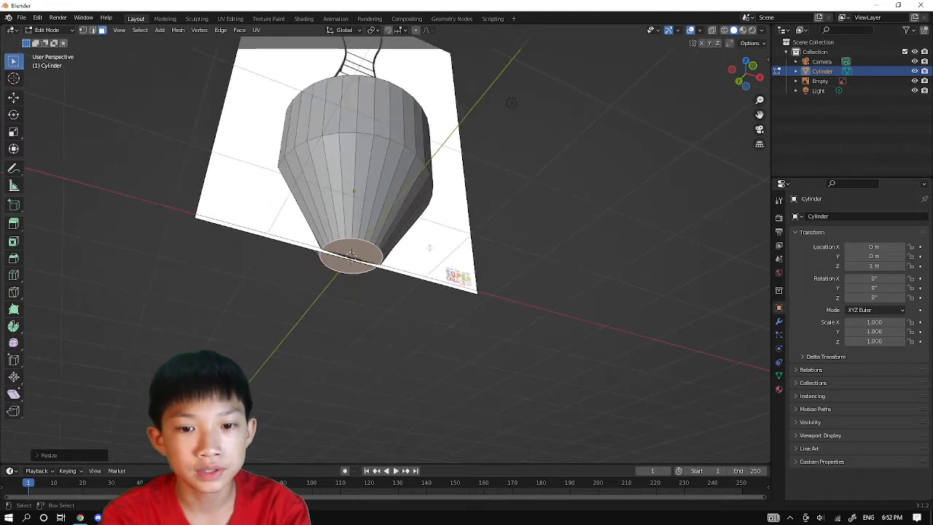
middle_drag(429, 247, 432, 296)
scroll(432, 296, up, 3)
scroll(430, 296, up, 5)
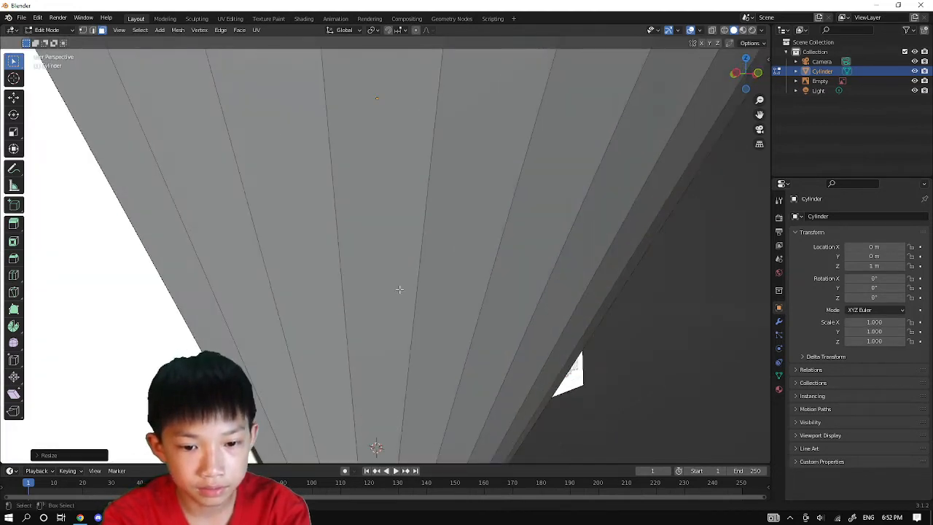
shift+middle_drag(245, 453, 241, 327)
middle_drag(409, 286, 344, 267)
scroll(344, 267, down, 6)
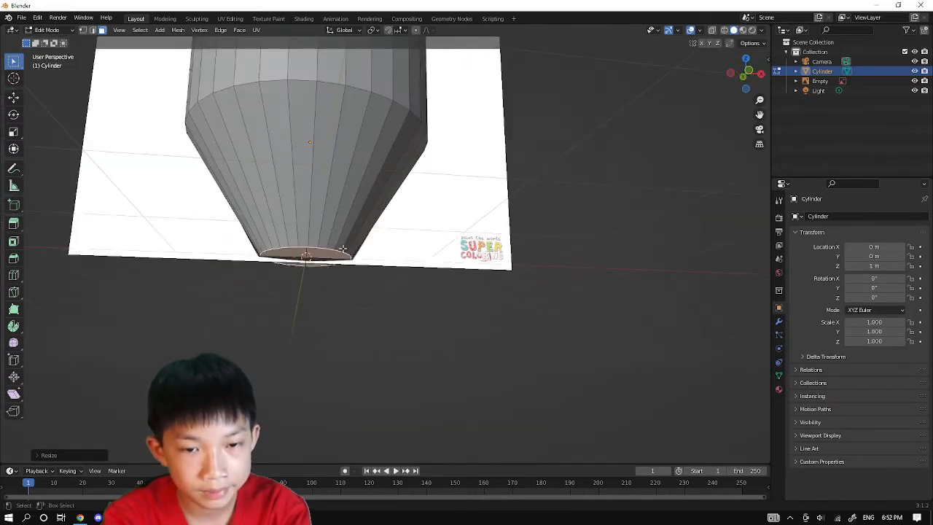
middle_drag(332, 164, 403, 173)
key(2)
scroll(401, 189, up, 3)
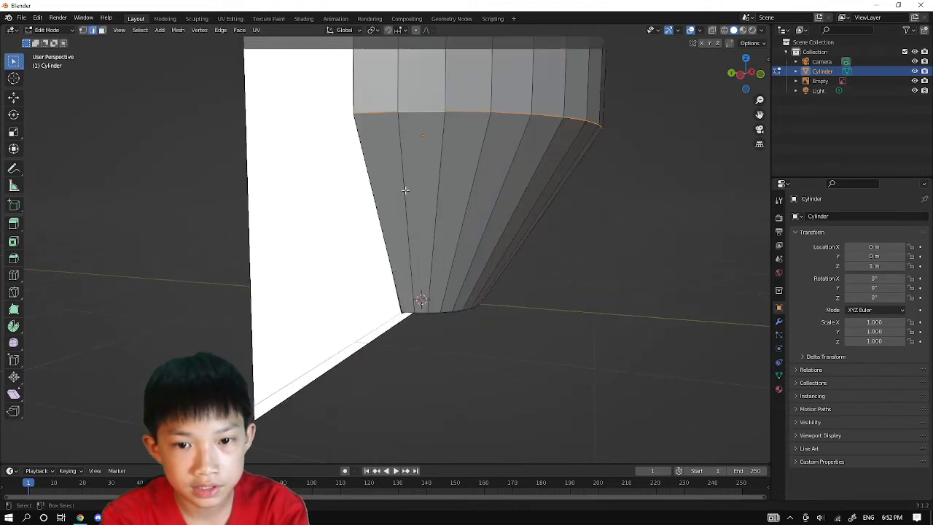
scroll(350, 222, up, 2)
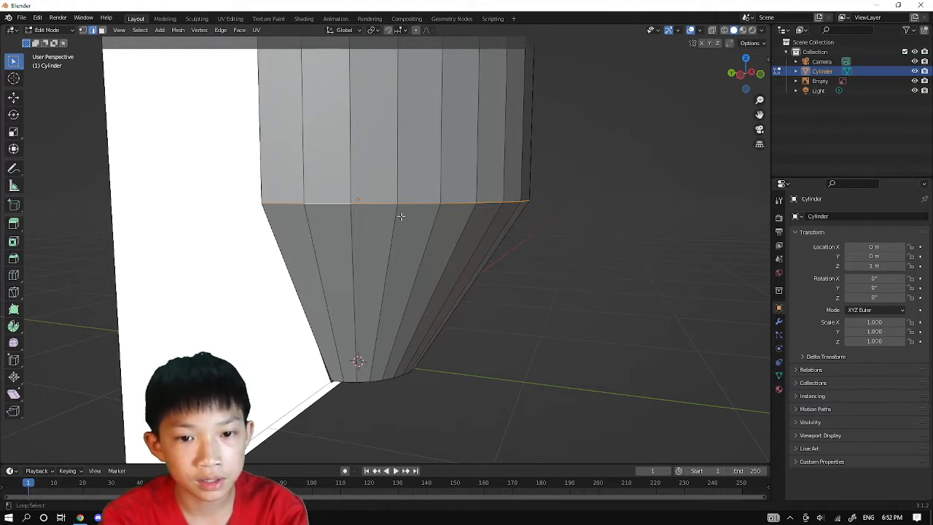
key(s)
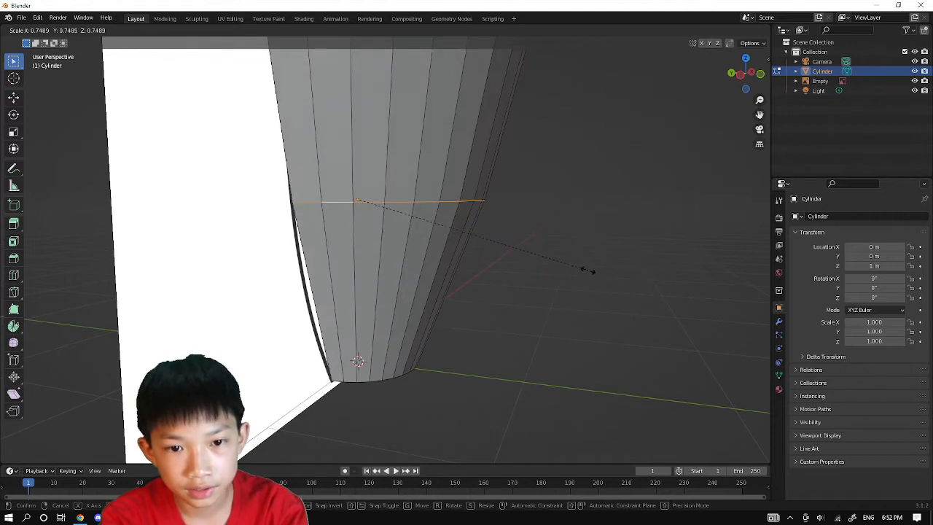
click(589, 269)
Select the cylinder's top face and scale it to about 0.738 to meet the pin outline
shift+middle_drag(412, 304, 331, 344)
scroll(404, 308, down, 3)
key(3)
click(318, 251)
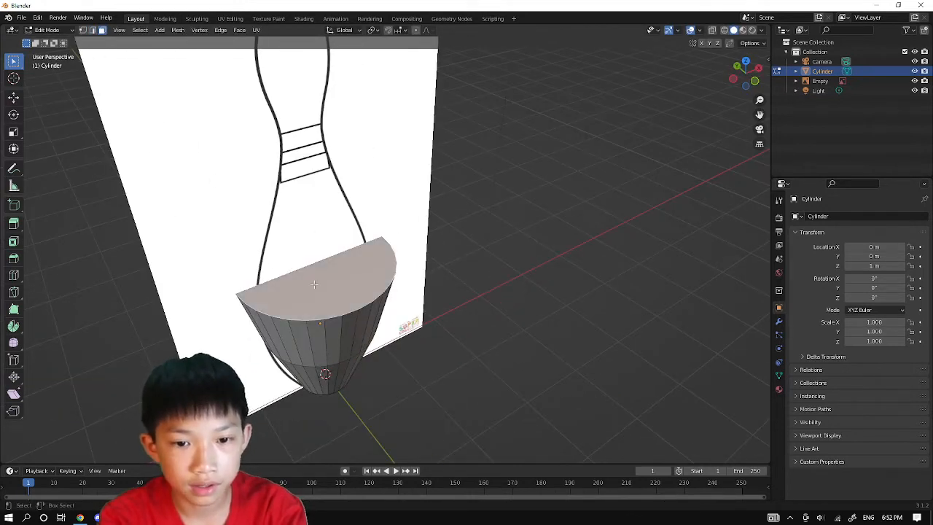
key(s)
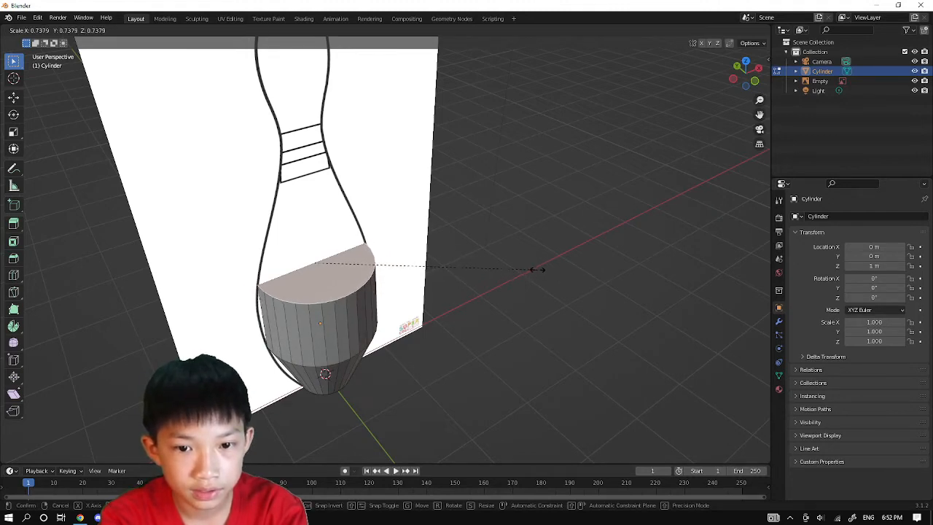
click(538, 270)
Extrude the top face up to just below the neck stripes and scale it inward to the outline's width
scroll(504, 248, down, 2)
middle_drag(503, 248, 452, 357)
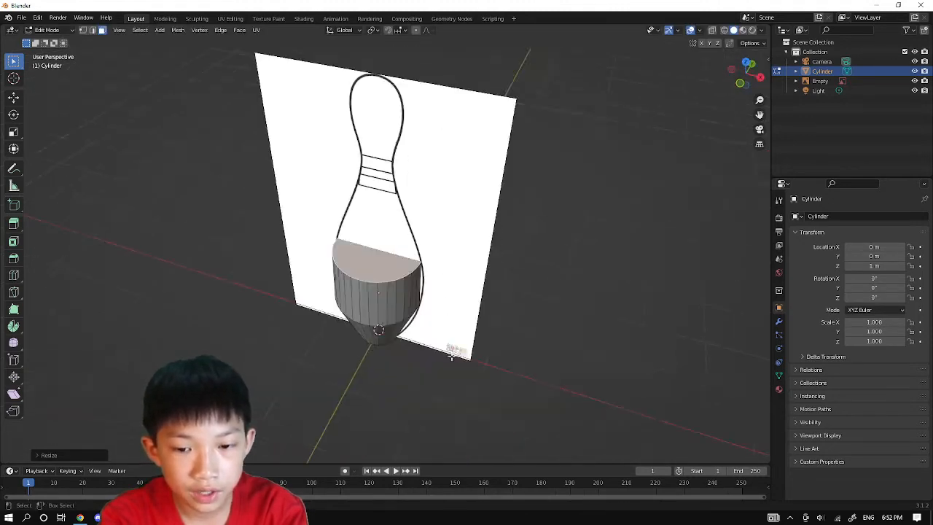
scroll(451, 356, up, 2)
click(367, 262)
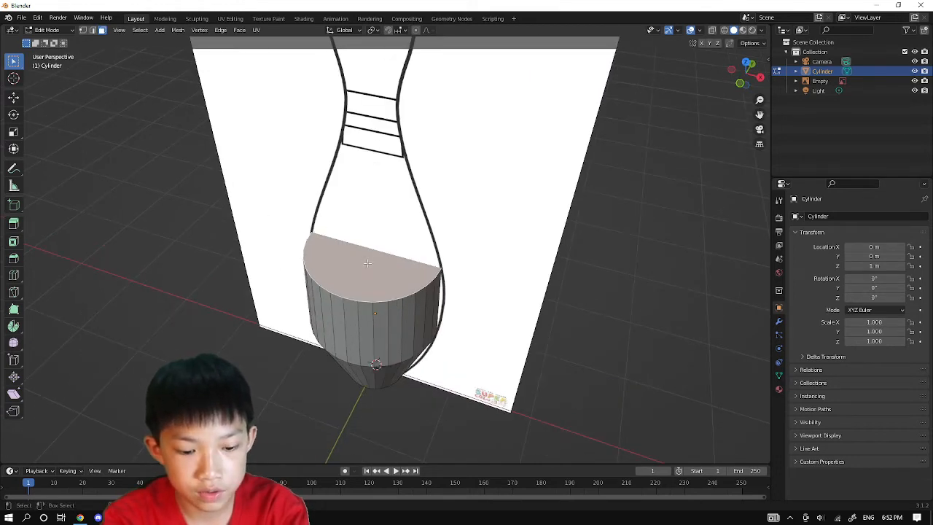
scroll(370, 264, down, 2)
middle_drag(371, 264, 396, 260)
scroll(397, 265, up, 3)
key(e)
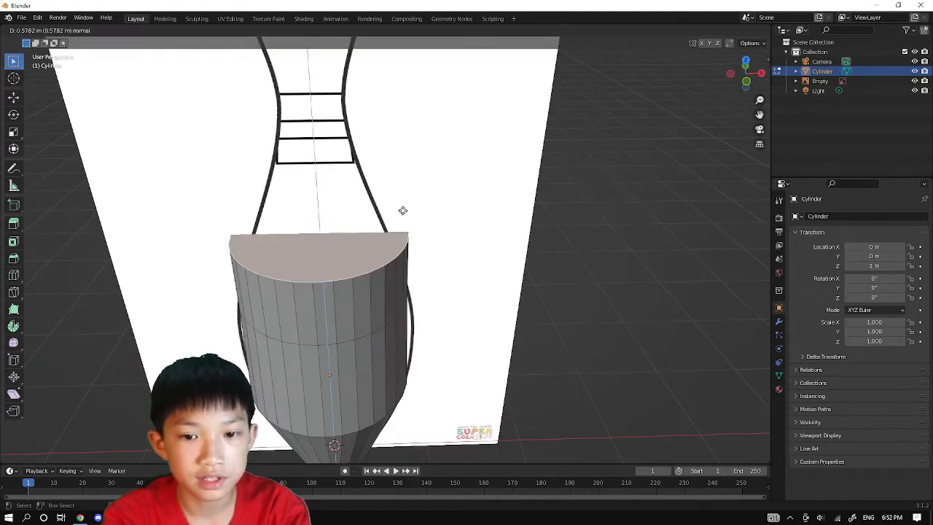
click(526, 218)
key(s)
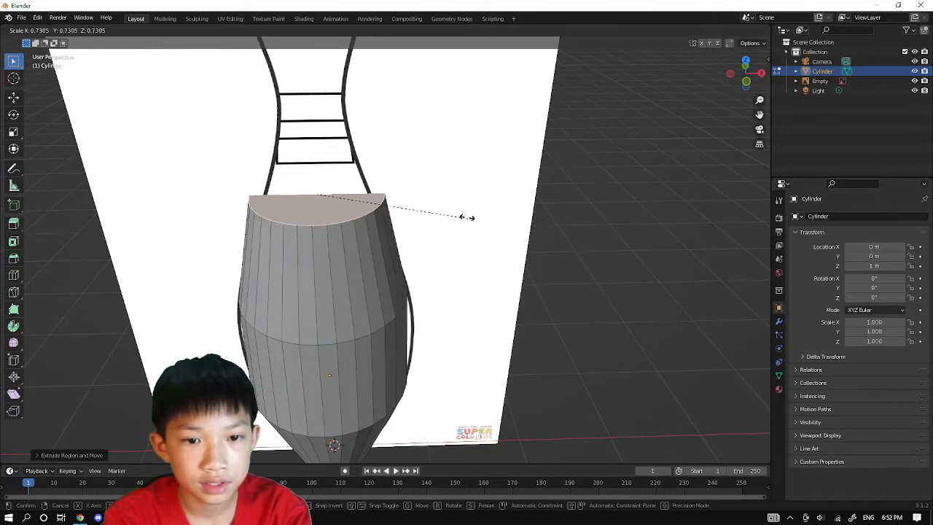
click(435, 217)
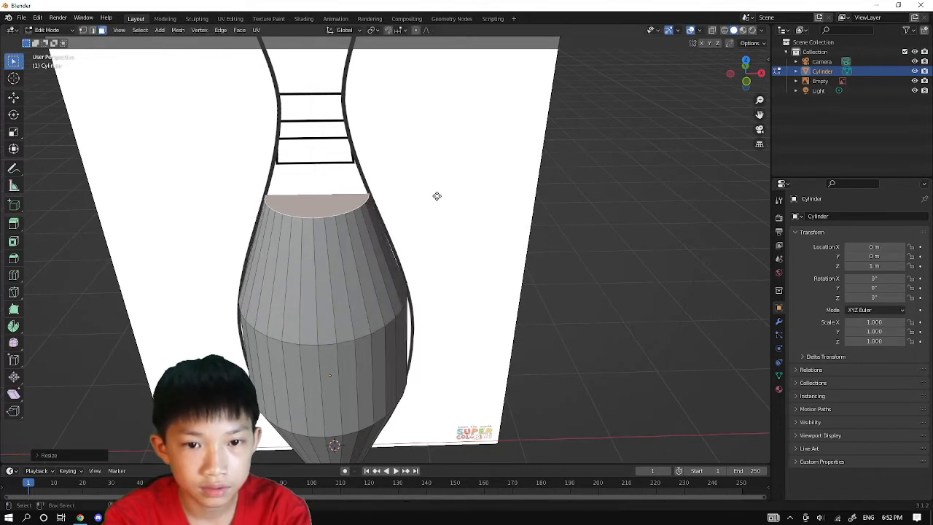
Extrude the top face up to the lowest neck stripe line and shrink it to fit the outline
key(e)
click(439, 182)
key(s)
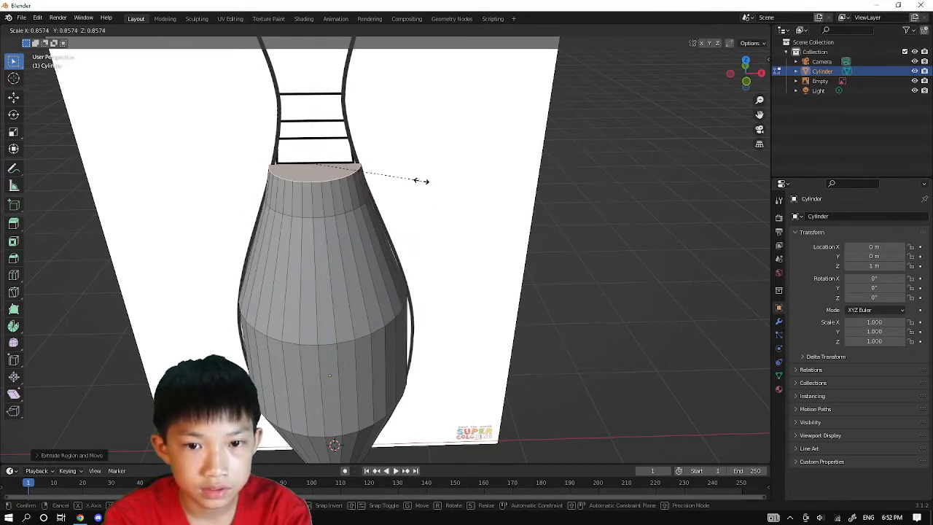
click(409, 182)
shift+middle_drag(404, 183, 401, 267)
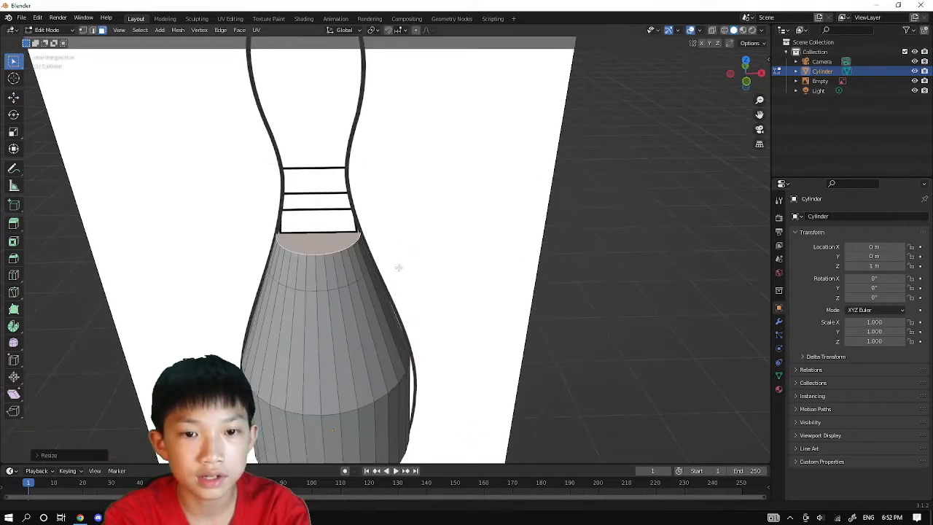
Extrude the top face about 0.206 m up to the second stripe line and scale it down to the neck width
key(e)
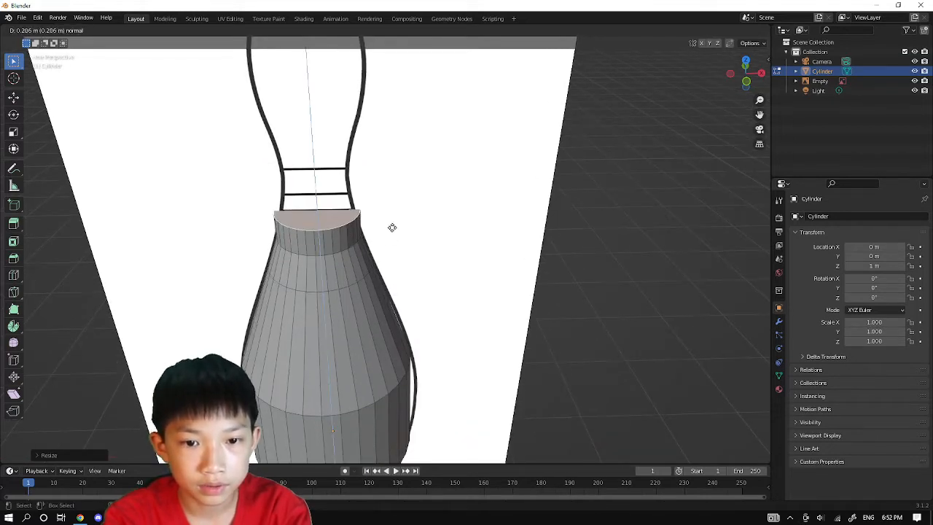
click(392, 228)
key(s)
click(375, 225)
key(e)
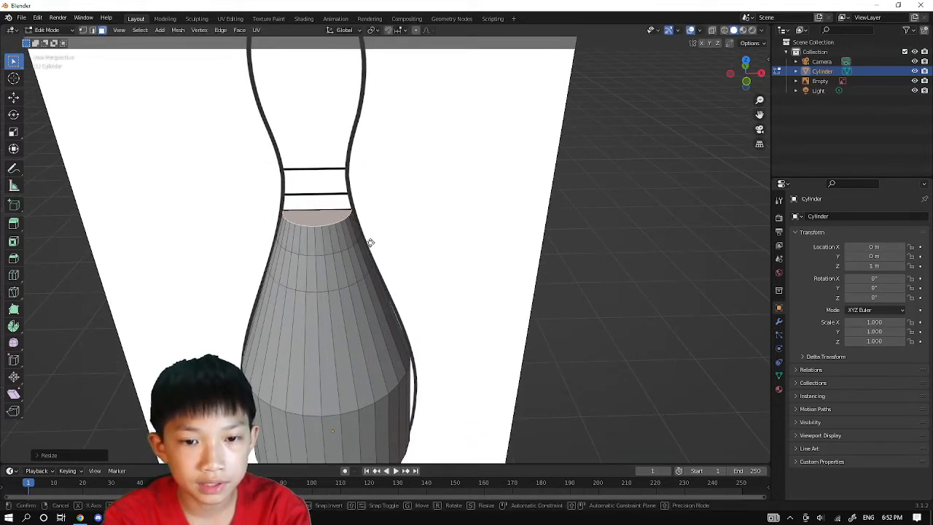
click(364, 261)
middle_drag(364, 262, 318, 272)
alt+click(255, 265)
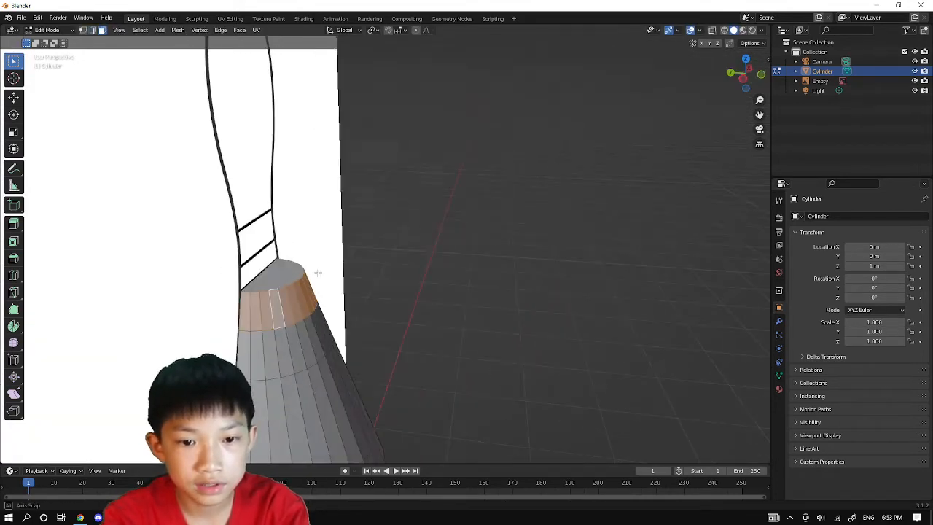
middle_drag(263, 306, 249, 254)
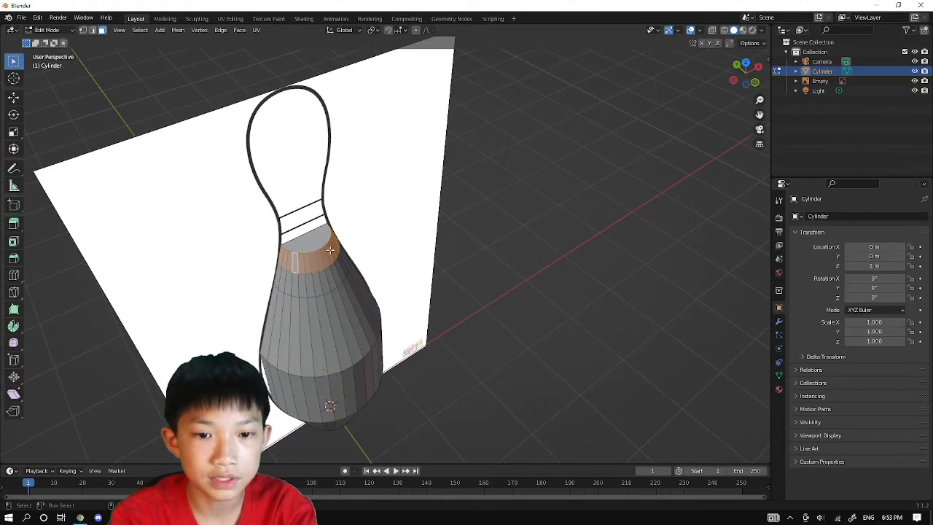
Reselect the top face, extrude it up to the third stripe line and scale it slightly inward to the neck outline
click(312, 240)
scroll(319, 274, down, 2)
scroll(328, 276, up, 6)
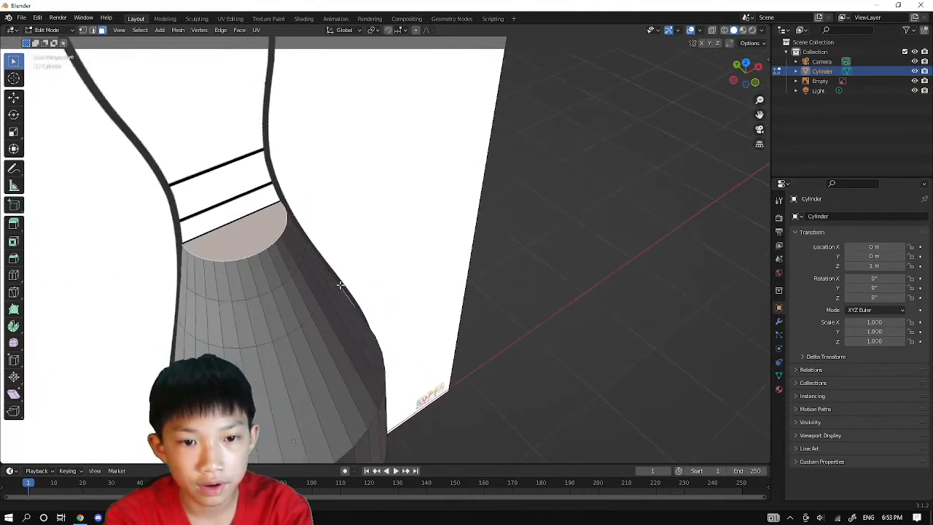
shift+middle_drag(341, 284, 433, 281)
key(e)
click(433, 241)
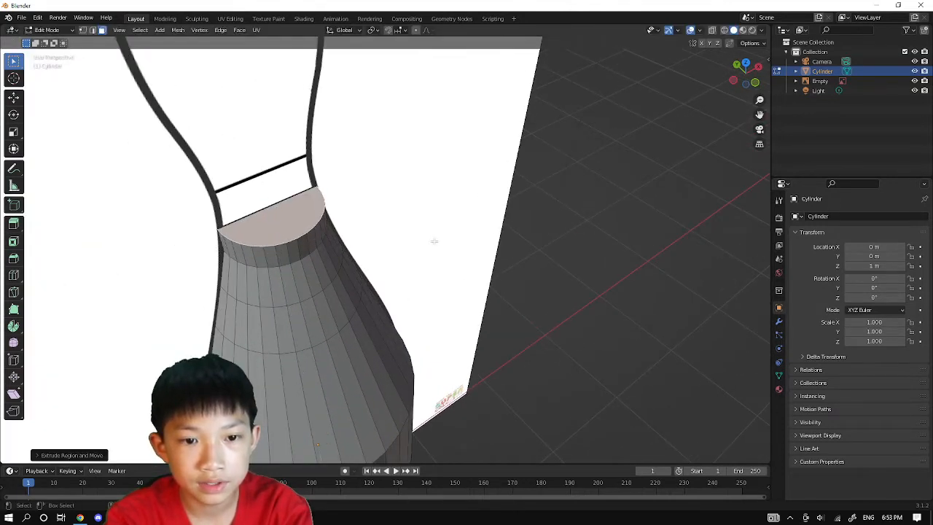
key(s)
click(415, 235)
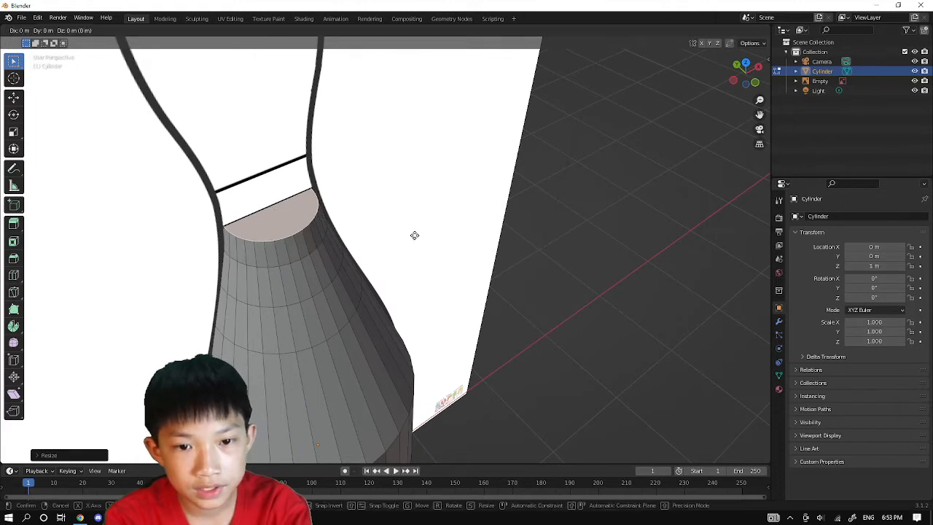
Adjust the top face's height along Z, and extrude it up to the uppermost stripe line
key(g)
key(z)
key(z)
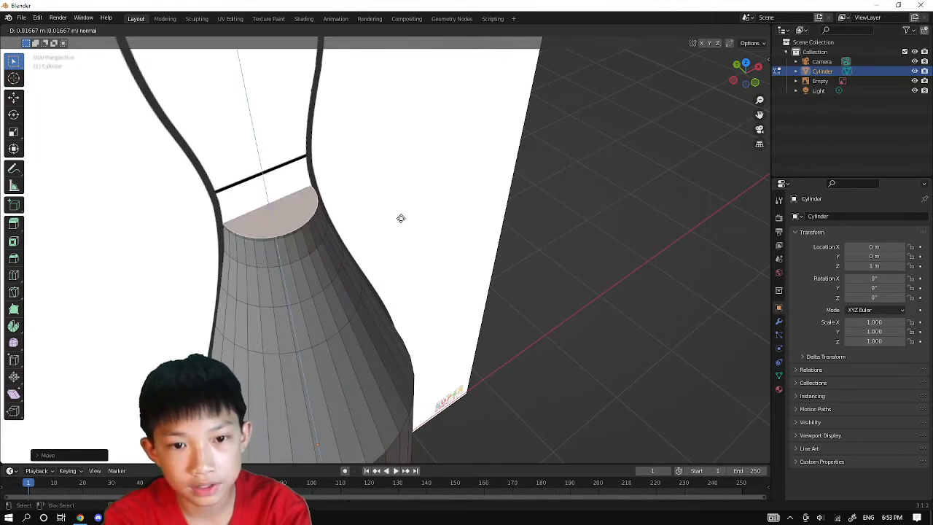
click(390, 202)
click(390, 204)
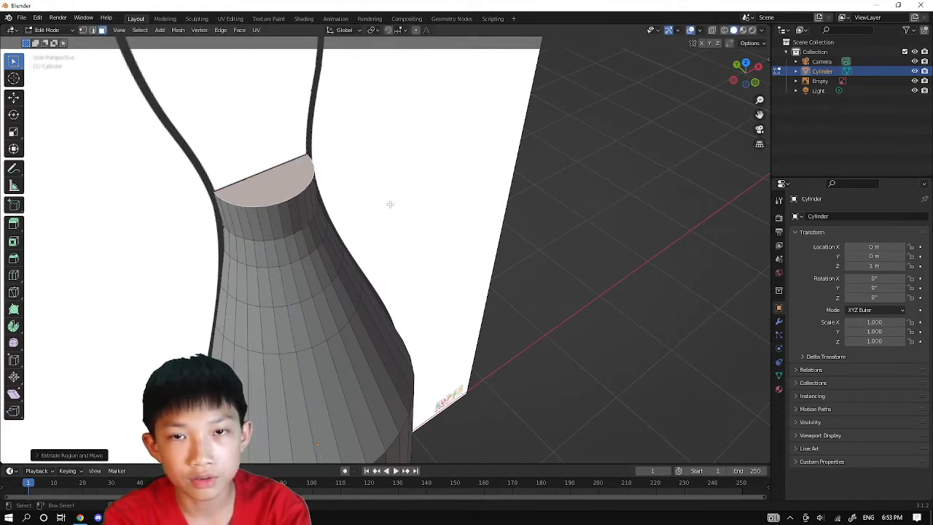
Extrude further sections above the stripes up into the pin's head, scaling each top face to follow the outline, widening to about 1.228 at the head
scroll(373, 243, down, 3)
middle_drag(302, 304, 403, 236)
key(s)
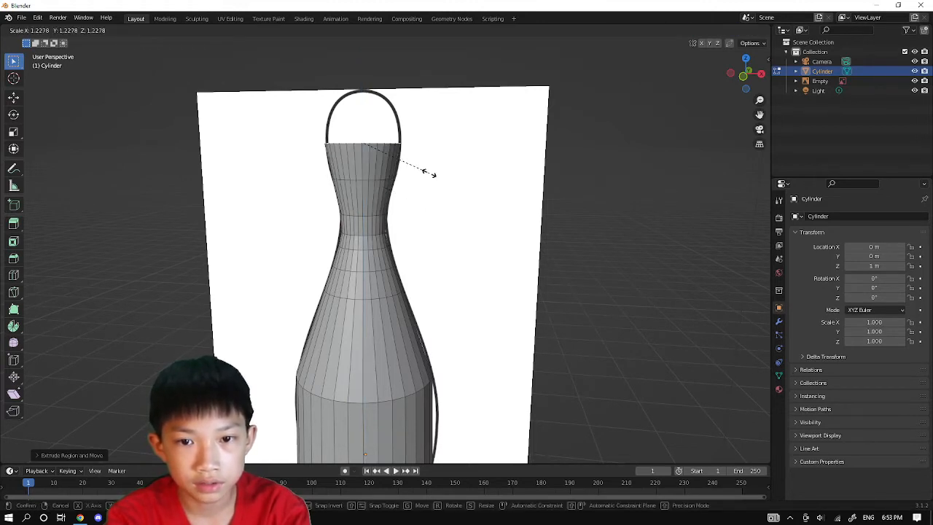
click(412, 131)
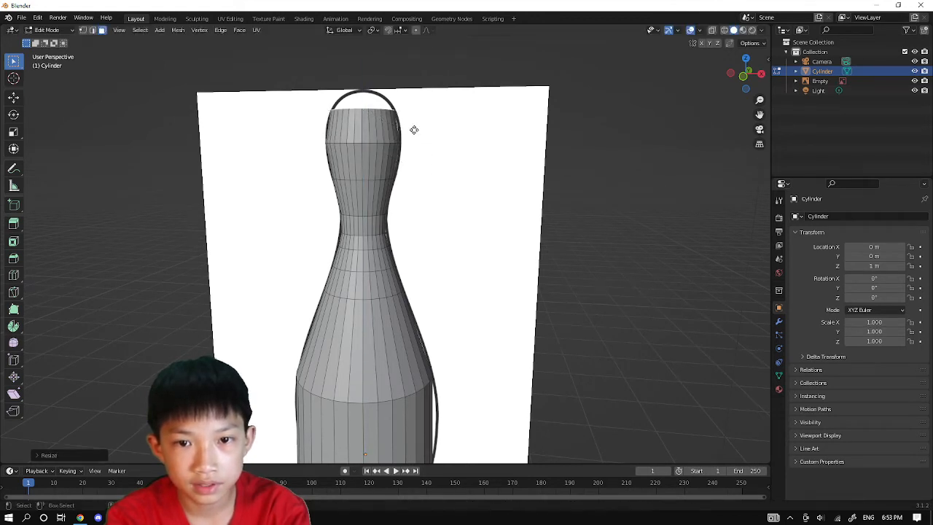
Extrude the pin's top face to the outline's peak, scale it down to close the head, and fine-tune its height along Z
key(e)
click(423, 115)
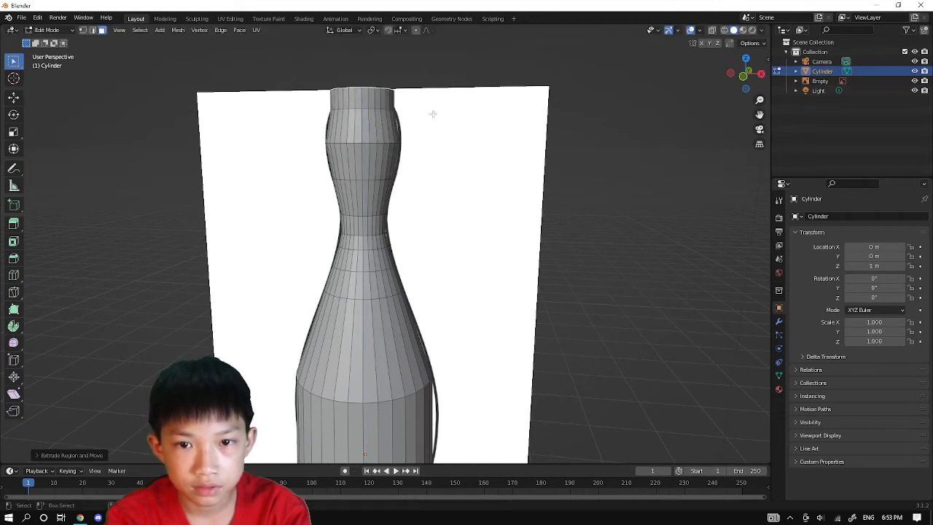
key(s)
click(375, 110)
key(z)
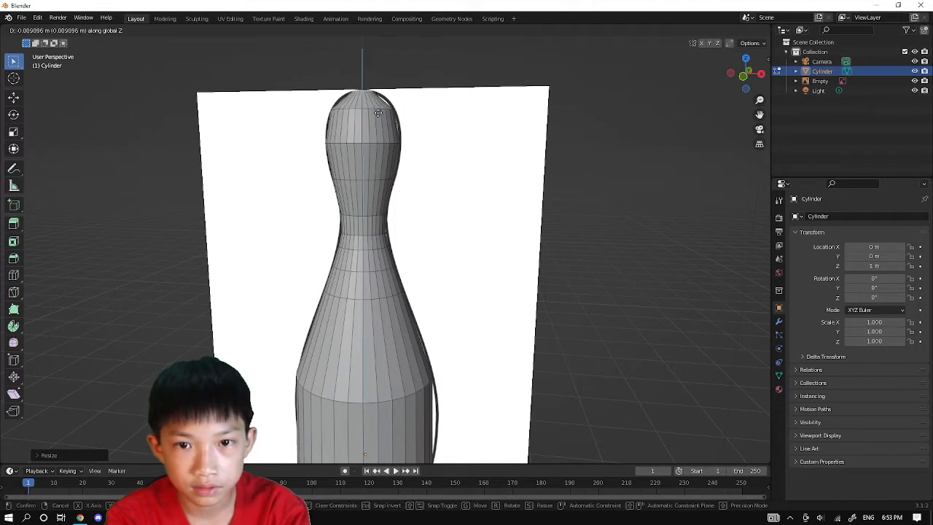
click(382, 117)
Add a loop cut around the tapered cap of the head and scale it outward to about 1.12 to round the top
middle_drag(381, 118, 417, 177)
scroll(408, 186, up, 3)
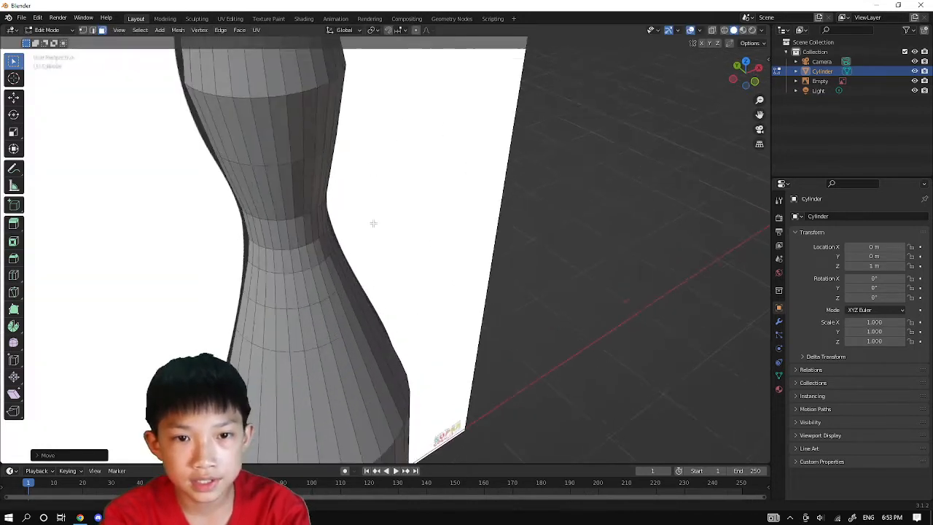
shift+middle_drag(372, 223, 388, 325)
click(269, 87)
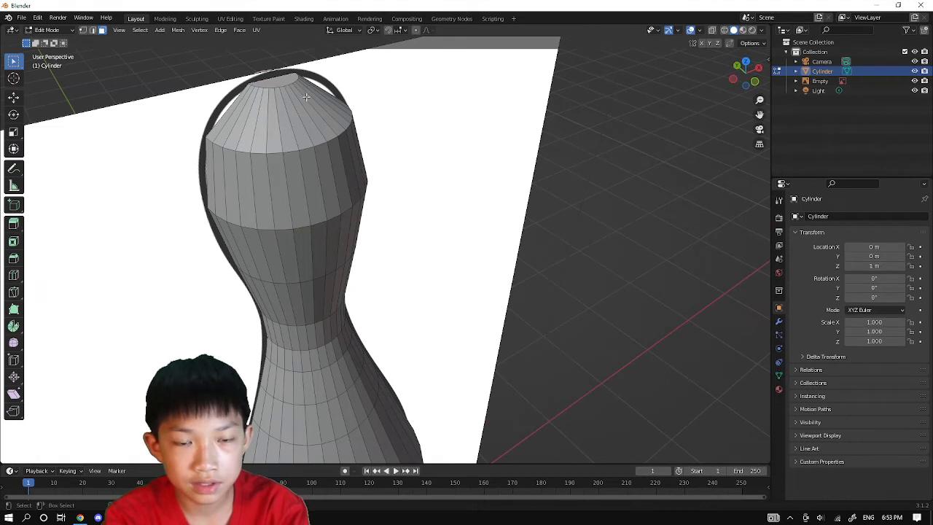
key(ctrl+r)
click(250, 104)
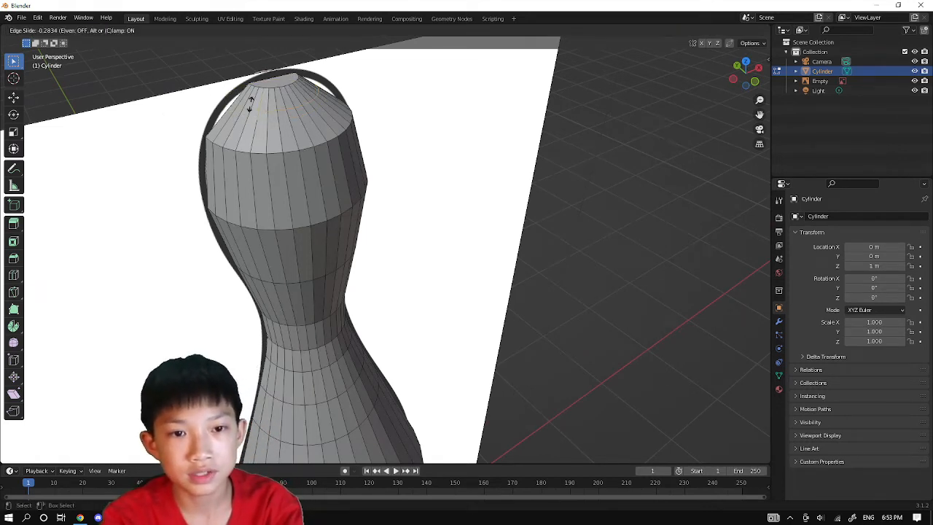
click(251, 102)
key(s)
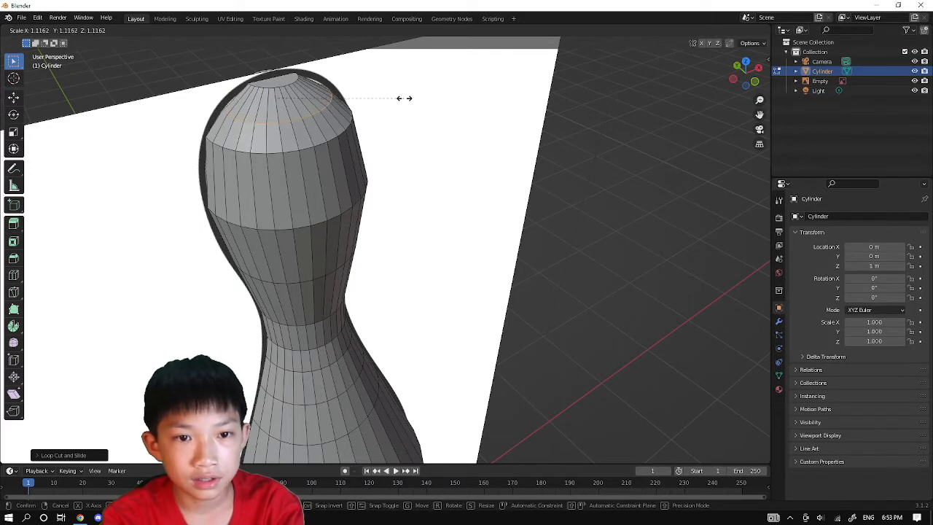
click(411, 96)
Add a loop cut in the head's widest section and another in the section below it, scaling each to the outline
key(ctrl+r)
shift+middle_drag(371, 185, 287, 104)
click(255, 100)
click(255, 100)
key(s)
click(440, 140)
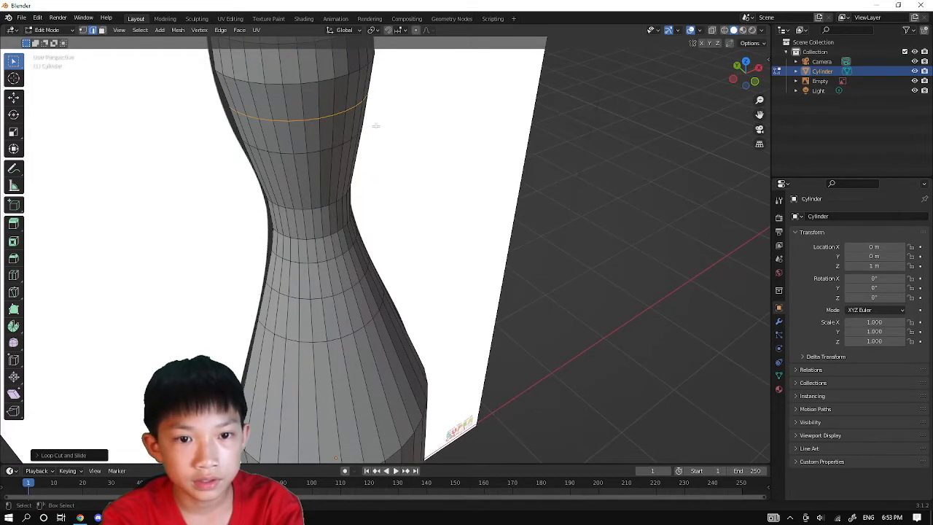
key(s)
click(379, 124)
middle_drag(312, 164, 320, 145)
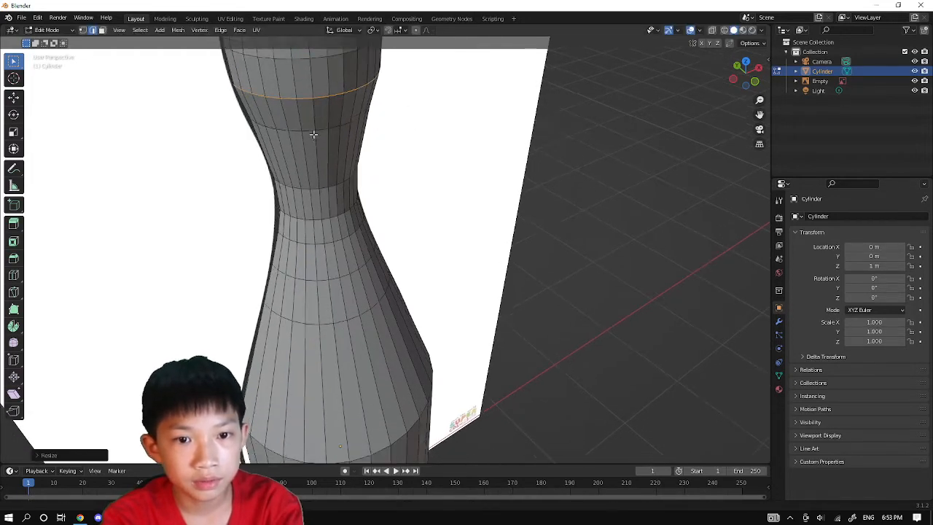
Add loop cuts in the tapered section above the neck and in the narrowest neck section, scaling the neck loop to about 0.968
key(ctrl+r)
click(309, 124)
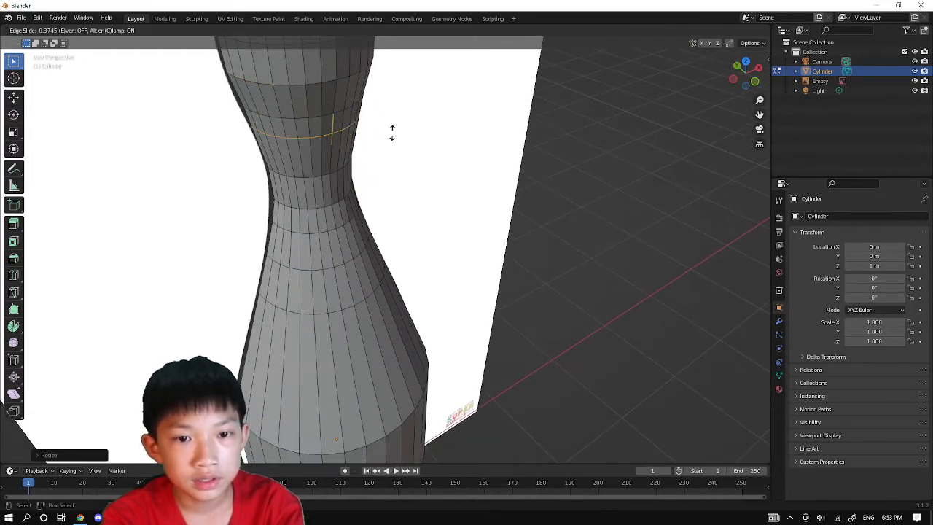
click(432, 140)
middle_drag(433, 141, 352, 164)
key(ctrl+r)
click(273, 153)
click(274, 157)
key(s)
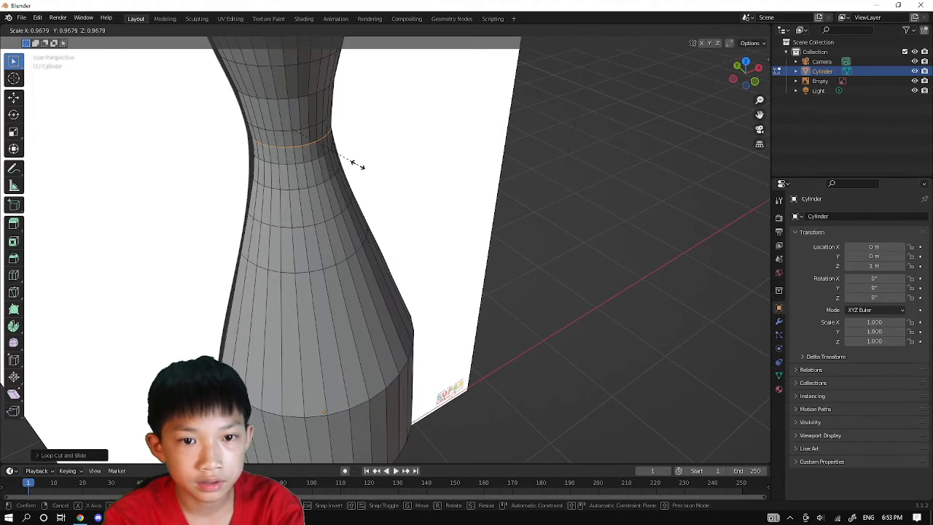
click(358, 165)
Add a loop cut in the flaring section just below the neck and scale it inward to about 0.969
key(ctrl+r)
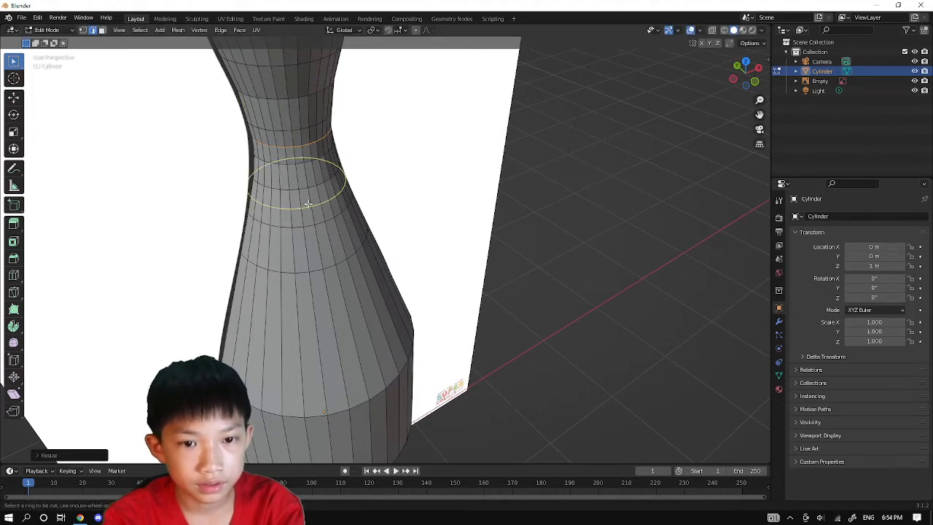
click(344, 183)
click(346, 185)
key(s)
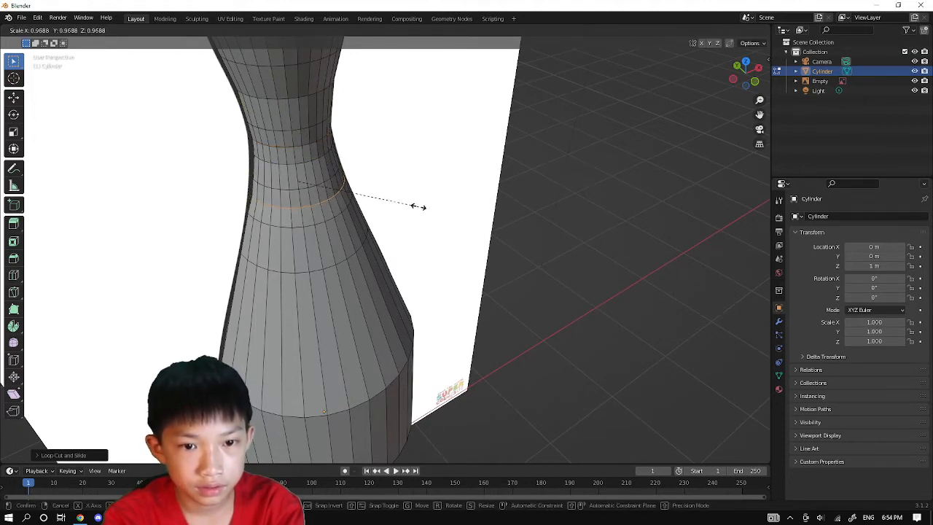
click(423, 206)
Add a loop cut in the next section down, above the long shoulder section, and scale it inward to about 0.978
shift+middle_drag(317, 257, 306, 213)
scroll(306, 213, up, 1)
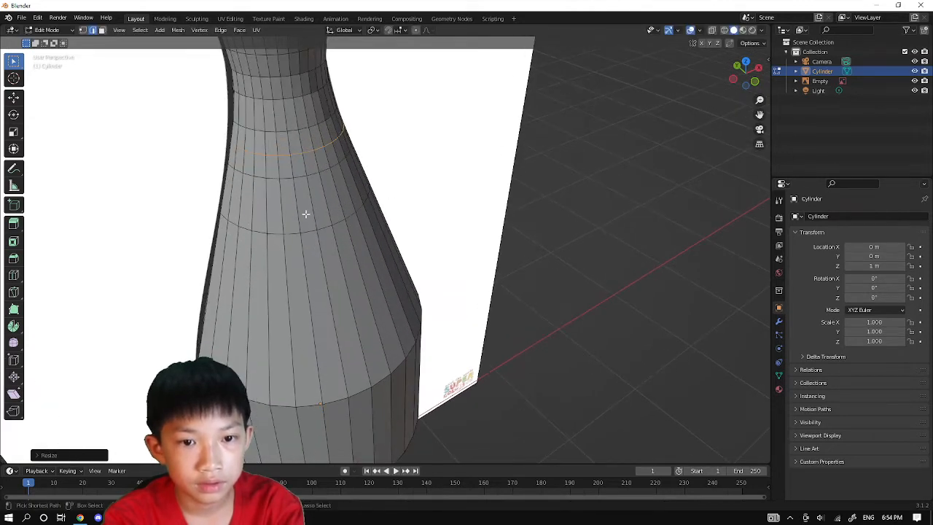
key(ctrl+r)
click(302, 204)
click(302, 204)
key(s)
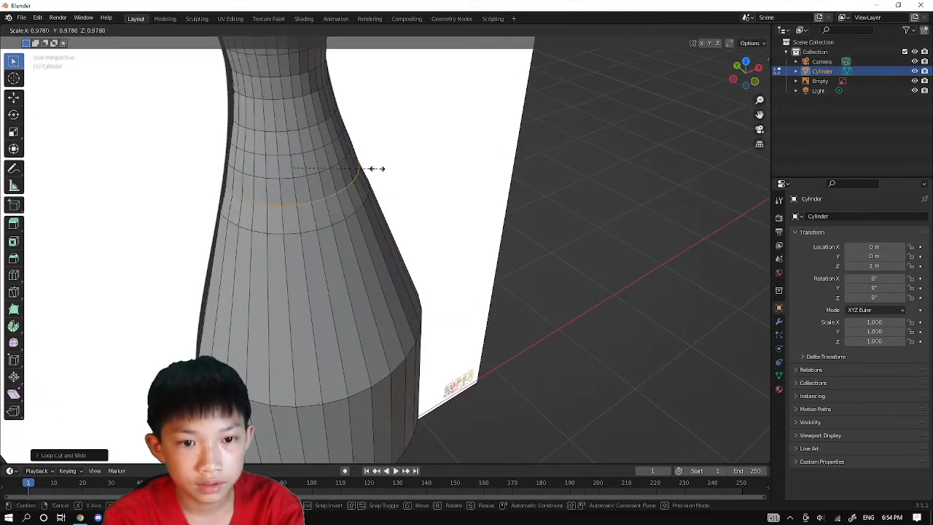
click(378, 172)
Add a loop cut across the middle of the long shoulder section and scale it outward to about 1.031
key(ctrl+r)
click(321, 298)
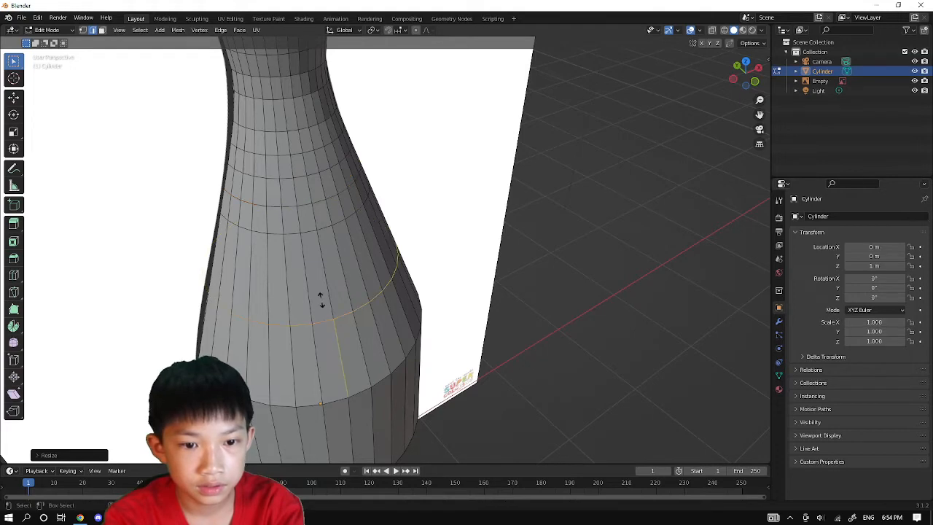
click(322, 299)
key(s)
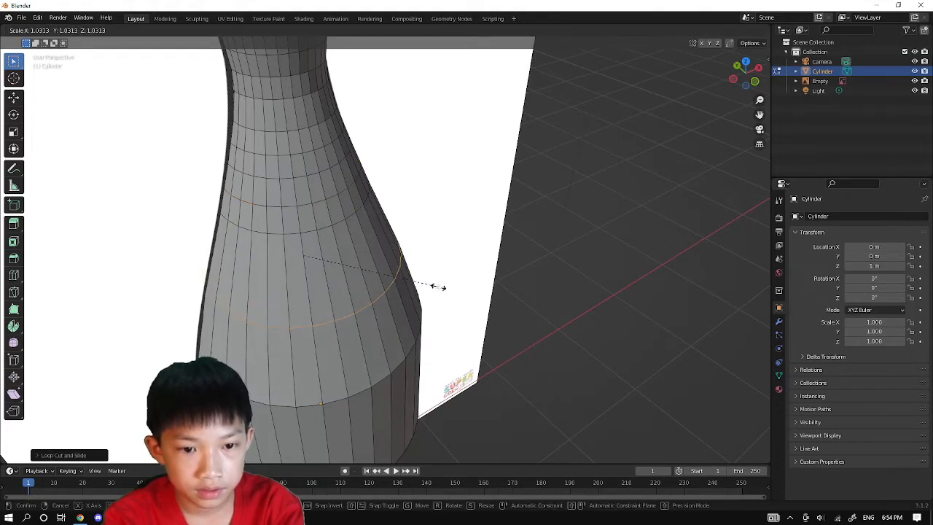
click(437, 285)
Add a loop cut around the middle of the straight belly section and scale it outward to the pin outline
middle_drag(439, 210, 328, 292)
key(ctrl+r)
click(272, 334)
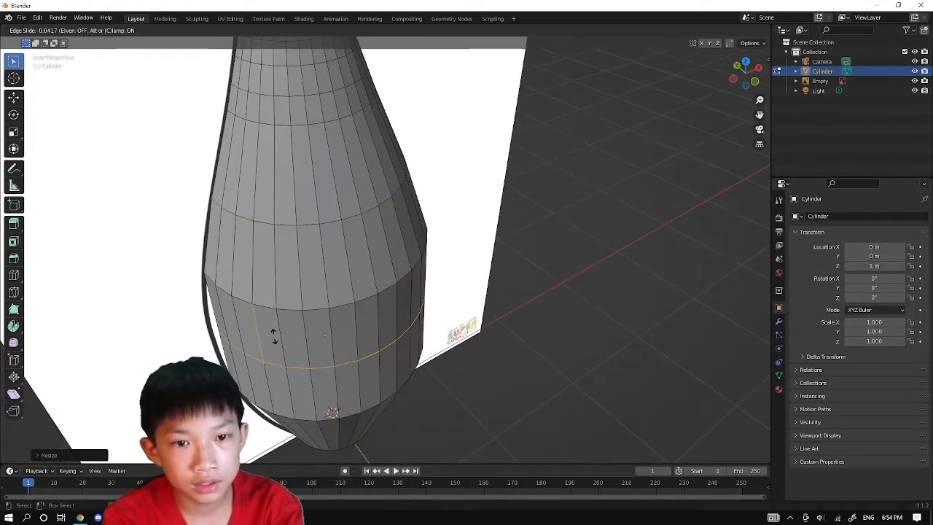
click(274, 336)
scroll(277, 216, down, 2)
scroll(328, 175, down, 2)
middle_drag(322, 196, 537, 142)
scroll(476, 109, up, 3)
key(s)
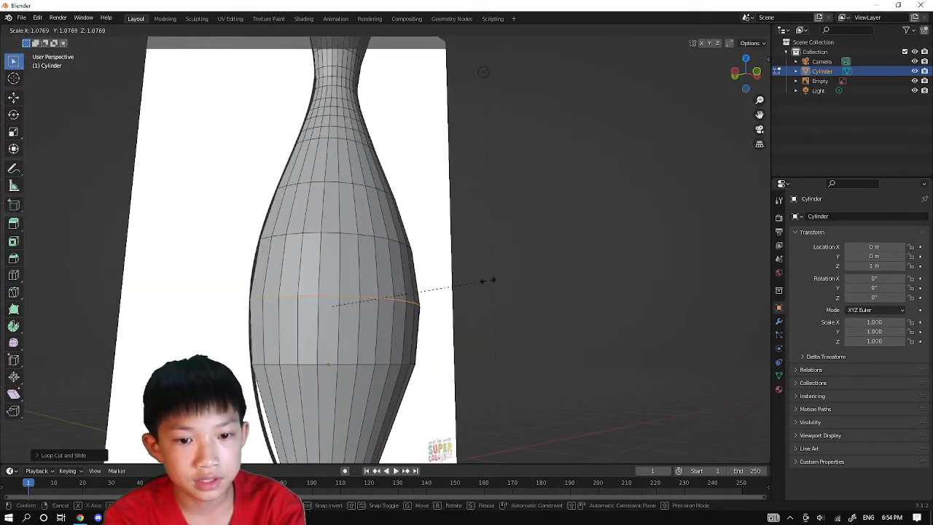
click(483, 283)
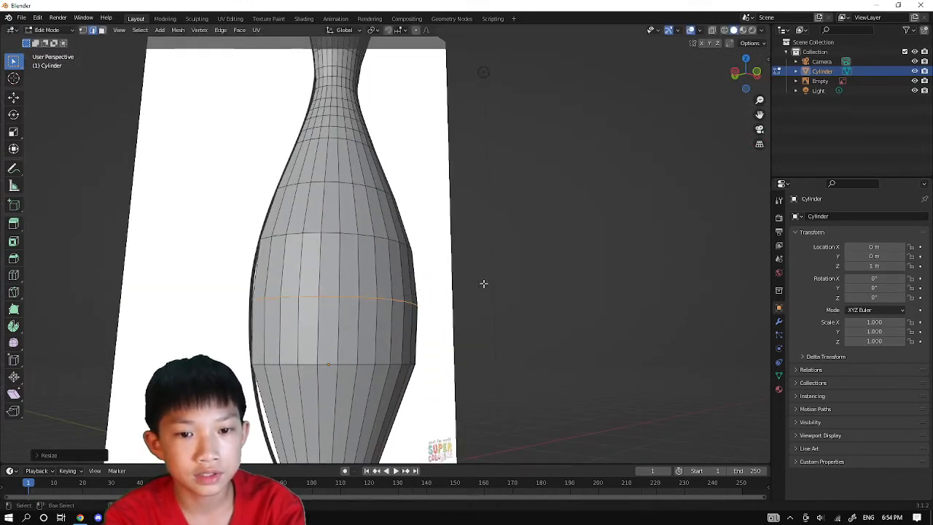
Add a loop cut in the upper half of the belly and scale it outward to about 1.016
scroll(478, 288, down, 2)
middle_drag(450, 306, 413, 302)
key(ctrl+r)
click(374, 270)
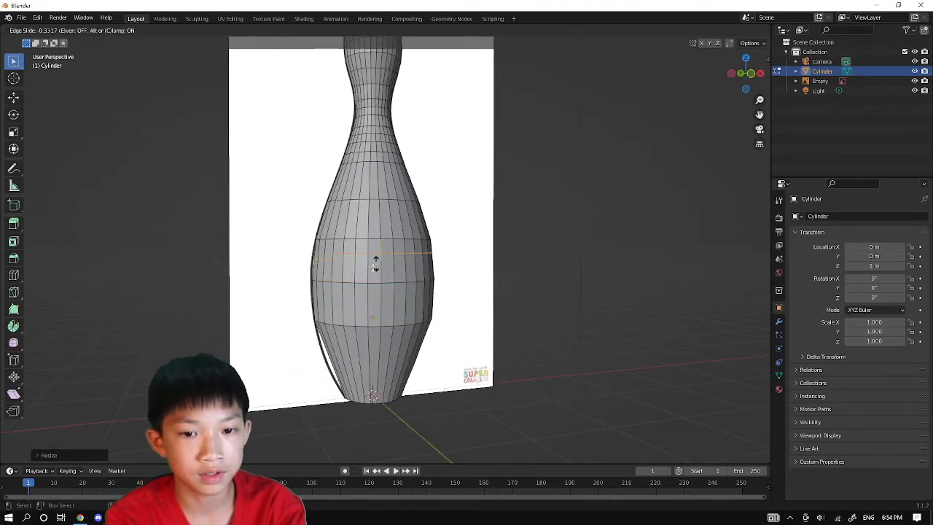
click(373, 268)
key(s)
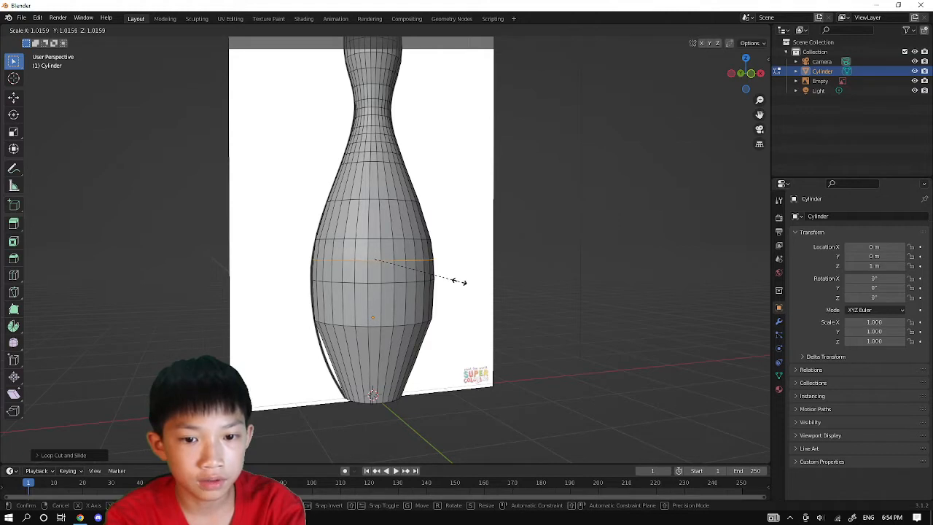
click(458, 282)
Add a loop cut in the lower half of the belly and scale it to match the pin outline
key(ctrl+r)
click(385, 300)
click(385, 301)
key(s)
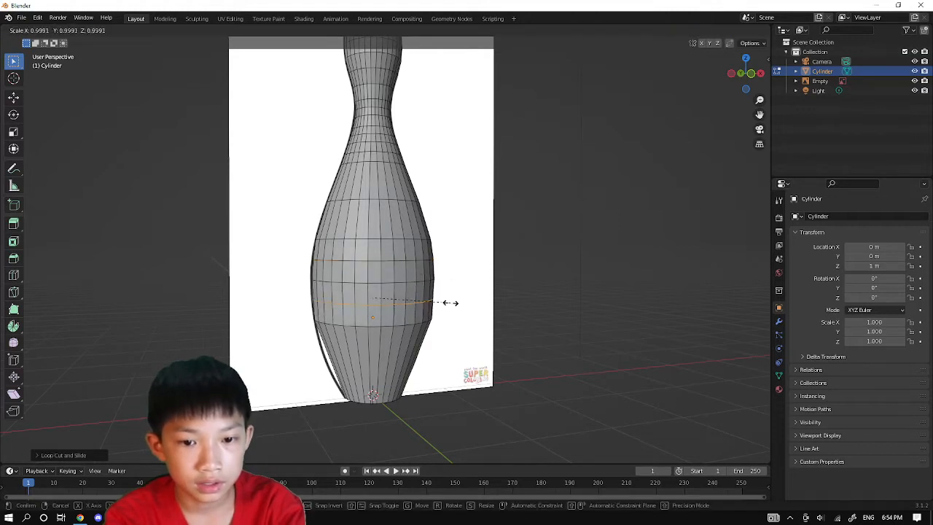
click(451, 304)
Add a loop cut across the tapered base section and scale it outward to about 1.082
shift+middle_drag(419, 305, 394, 237)
key(ctrl+r)
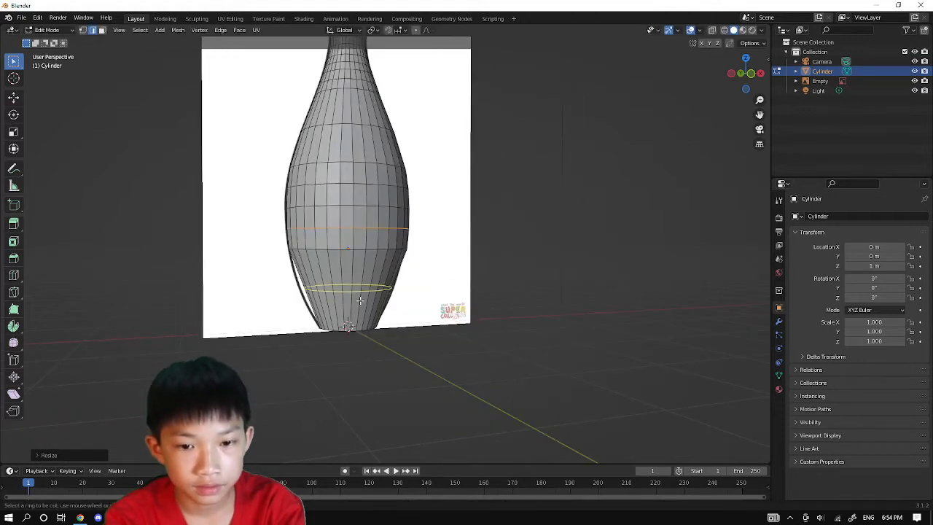
click(362, 299)
click(372, 279)
key(s)
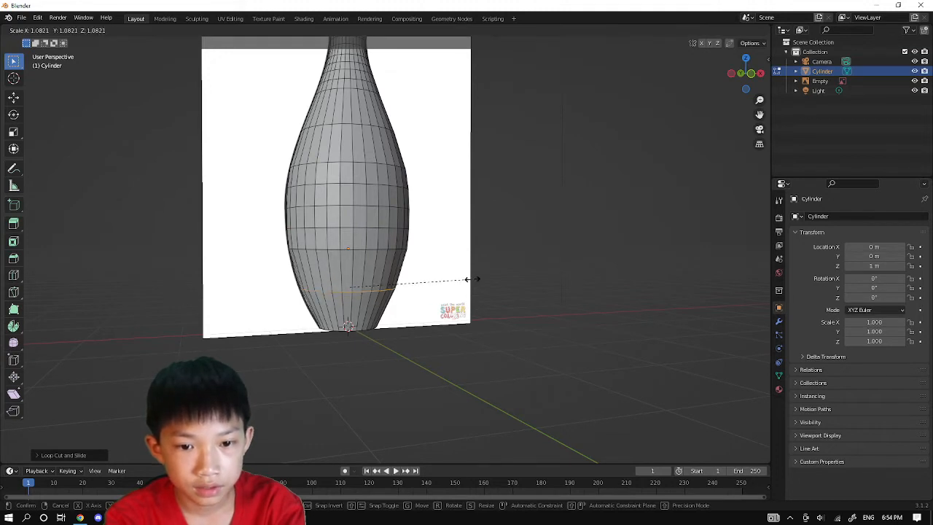
click(471, 277)
Add a loop cut in the upper half of the tapered base section and scale it to the outline
click(348, 269)
click(349, 270)
key(s)
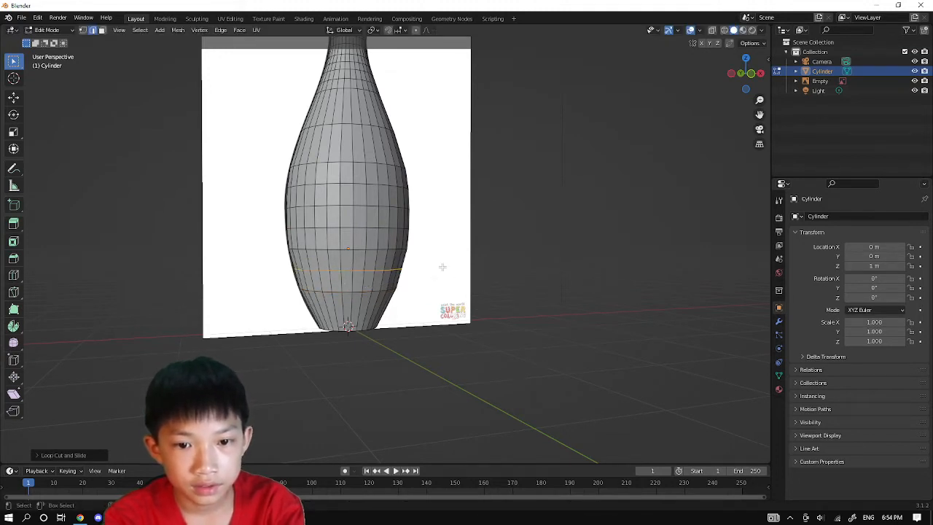
click(442, 264)
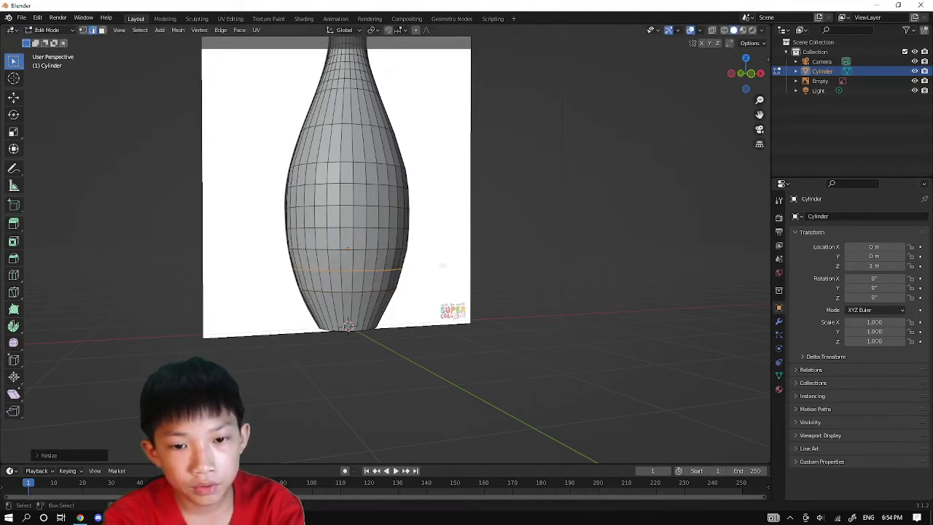
Add a loop cut in the lowest section just above the pin's bottom and scale it to the outline
scroll(393, 264, up, 2)
key(ctrl+r)
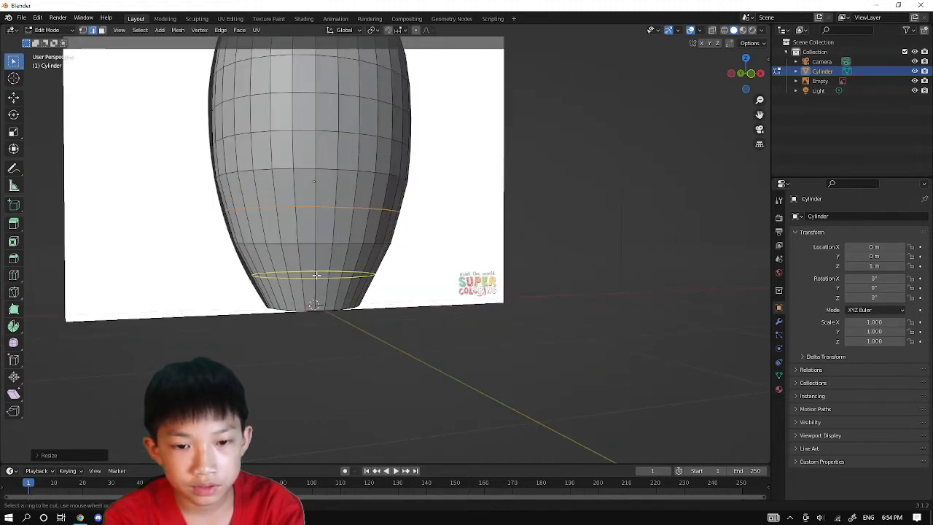
click(329, 274)
click(329, 274)
key(s)
click(390, 262)
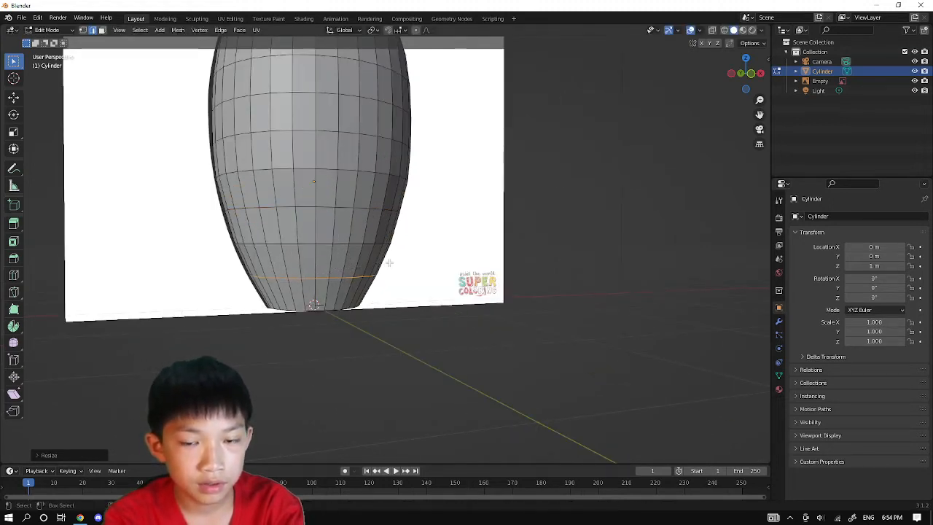
Add a loop cut in the lower shoulder section just above the belly and scale it to follow the curve
middle_drag(388, 261, 329, 219)
key(ctrl+r)
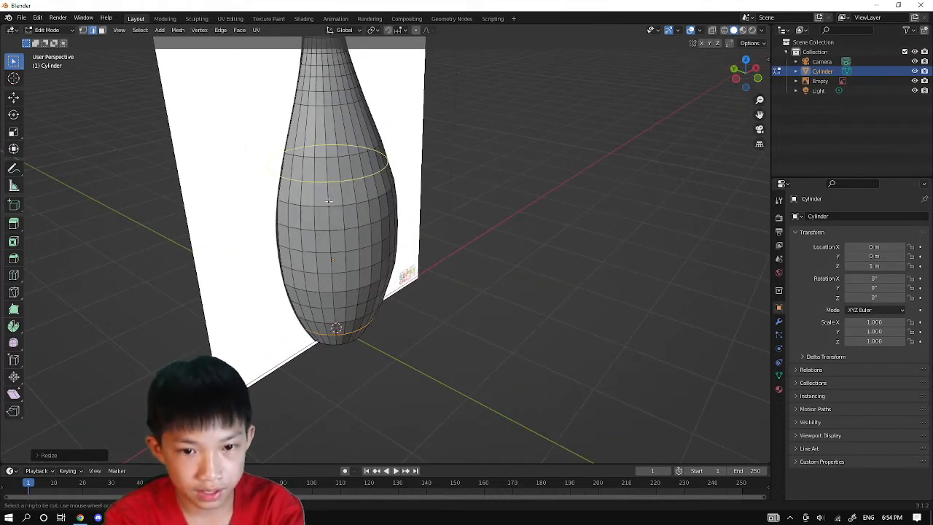
click(326, 188)
click(326, 189)
key(s)
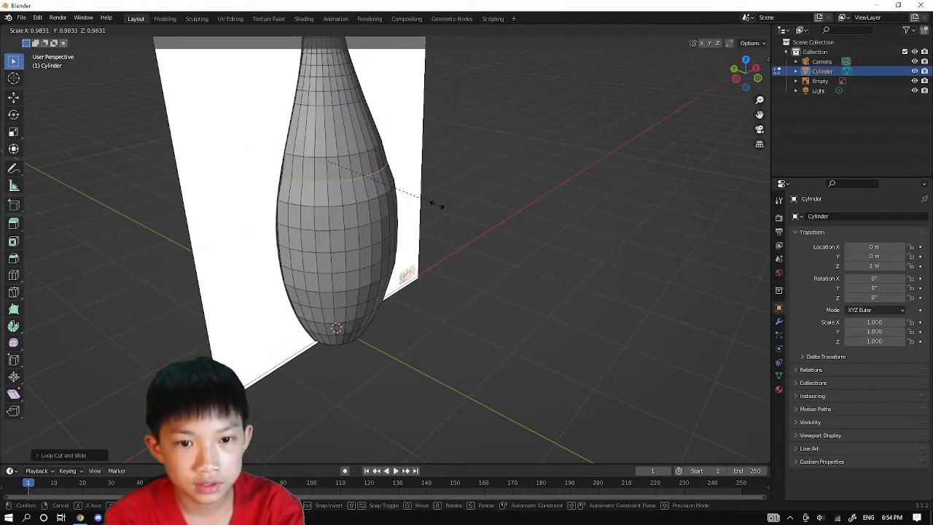
click(432, 196)
Add a loop cut in the upper shoulder section and scale it outward to about 1.016
click(312, 122)
click(323, 119)
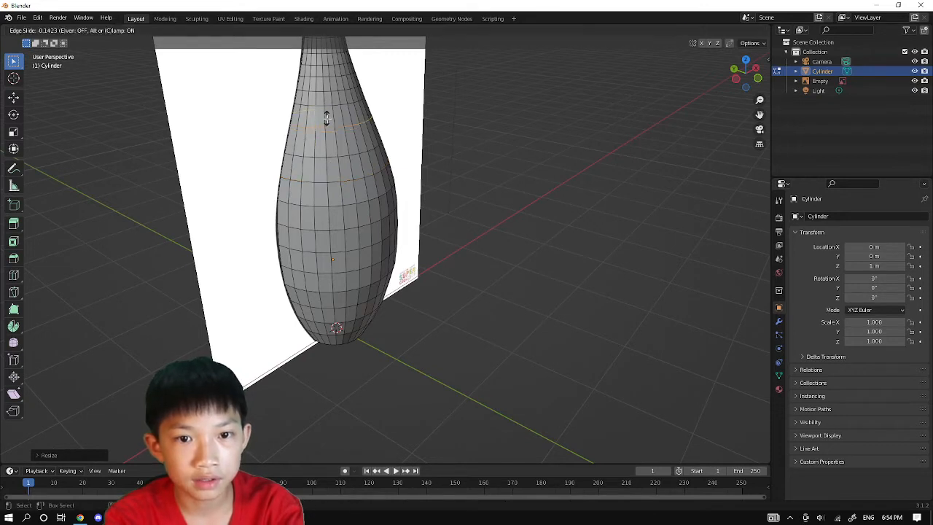
key(s)
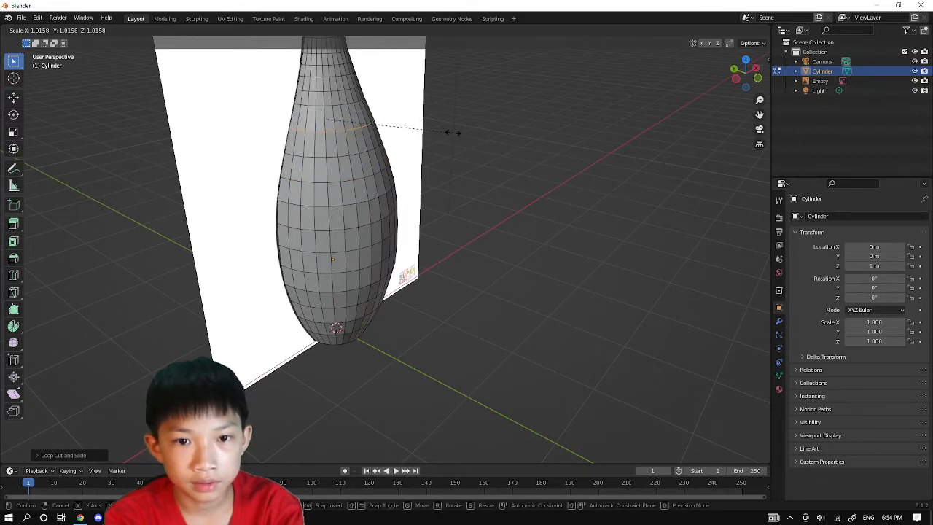
click(451, 135)
Return to Object Mode and add a Subdivision Surface modifier to the pin
key(Tab)
middle_drag(428, 143, 334, 250)
scroll(394, 129, down, 3)
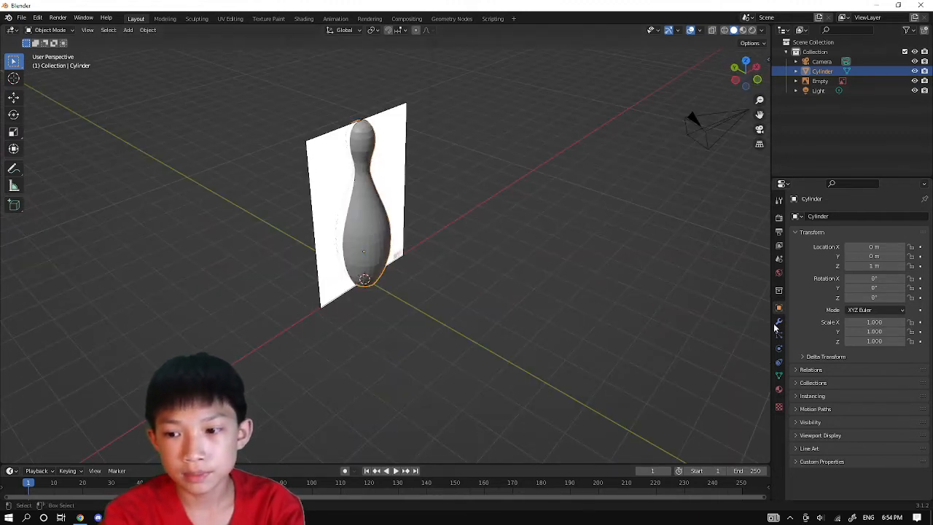
click(779, 321)
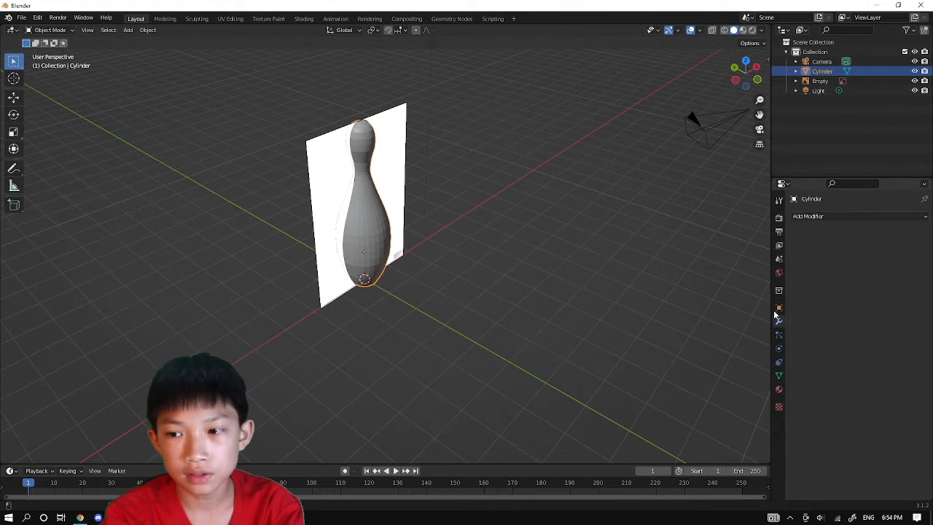
click(813, 217)
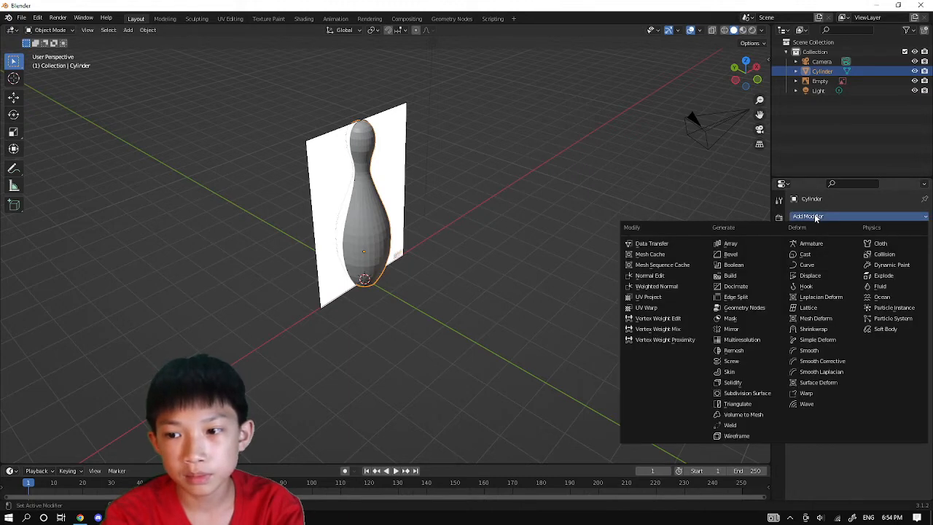
click(743, 393)
Select the flat face on the underside of the pin and inset it with about zero thickness
middle_drag(494, 247, 452, 119)
scroll(449, 185, up, 7)
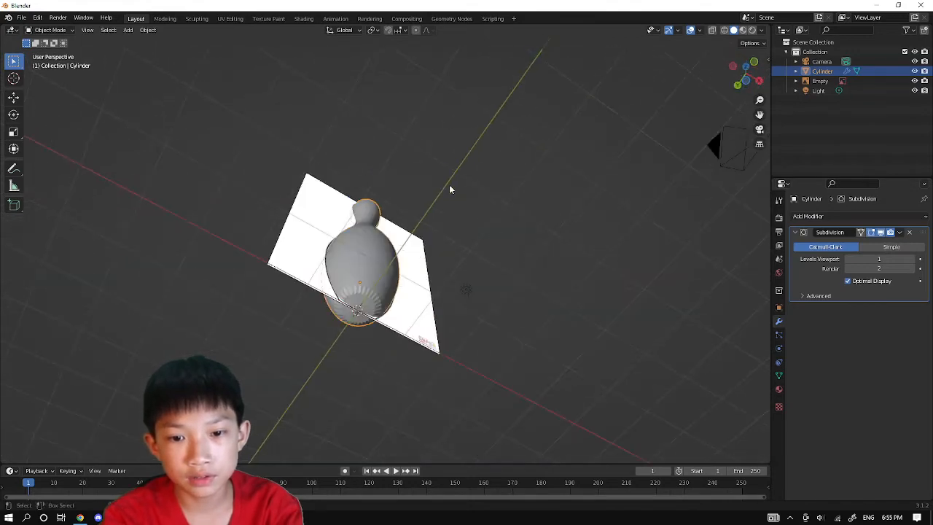
shift+middle_drag(446, 328, 448, 220)
scroll(439, 226, up, 5)
key(Tab)
scroll(362, 221, down, 6)
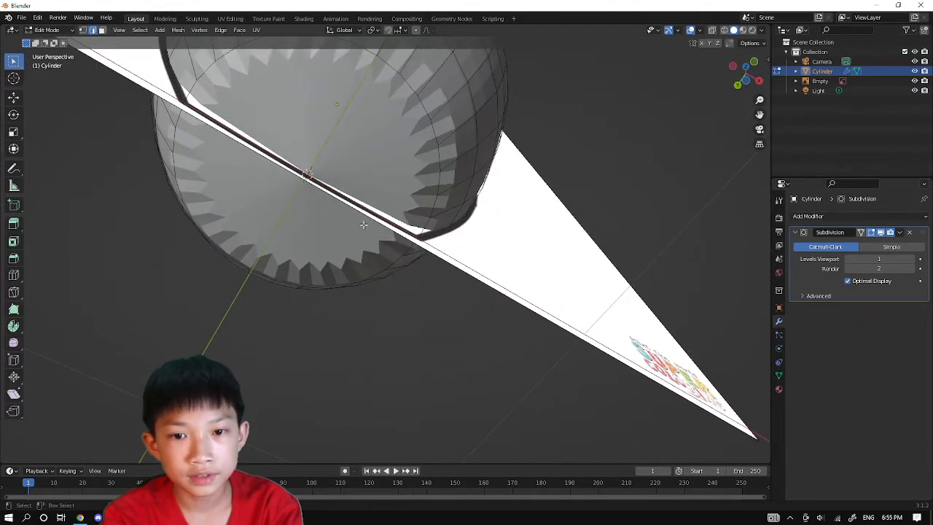
middle_drag(353, 212, 349, 254)
scroll(350, 266, up, 3)
scroll(350, 273, down, 2)
key(3)
click(349, 254)
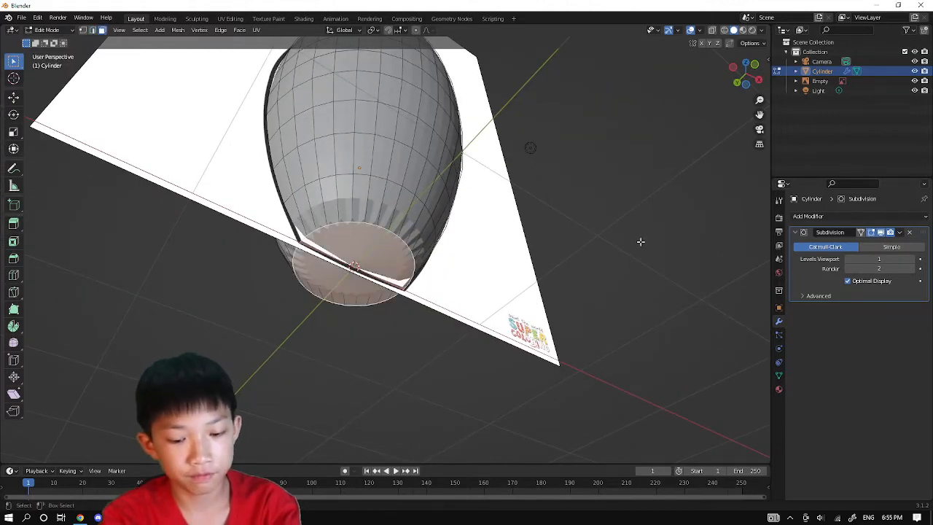
key(i)
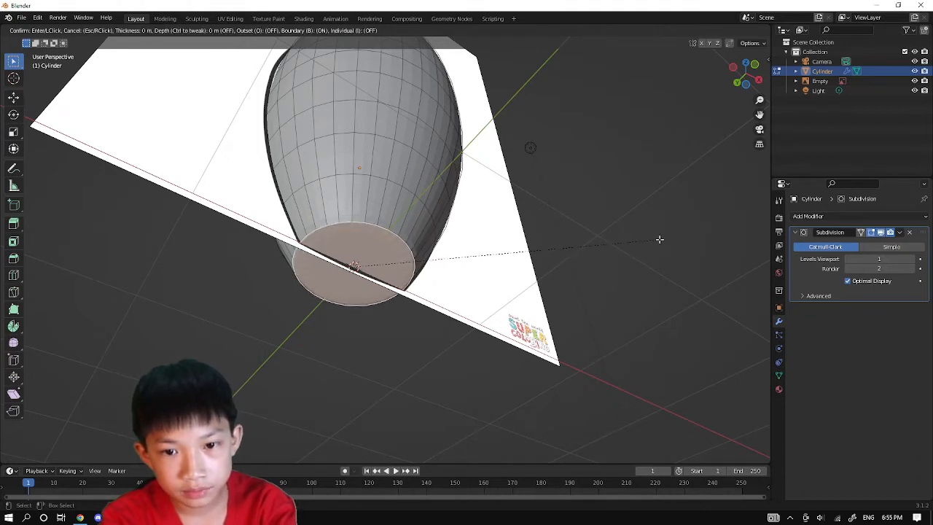
click(658, 235)
Scale the inset bottom face down to about 0.93 to form a narrow rim around the base
scroll(440, 243, up, 6)
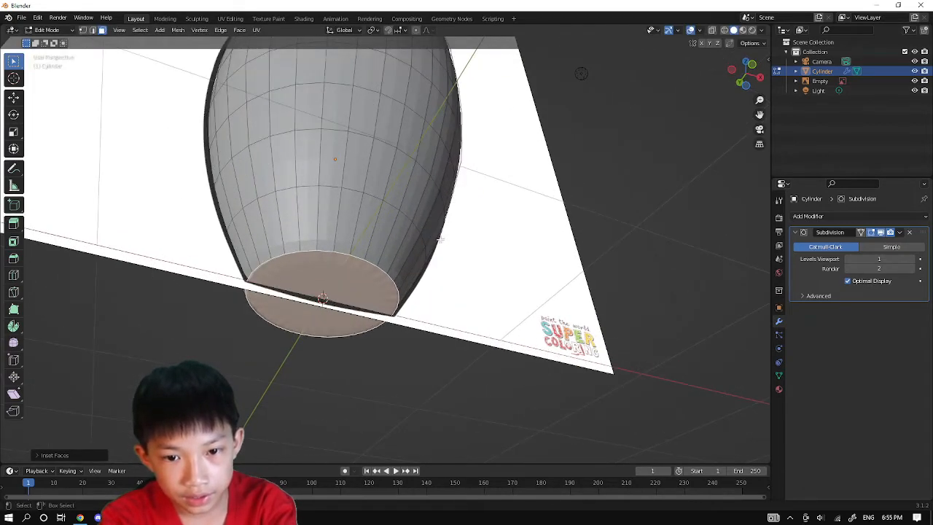
key(Tab)
middle_drag(439, 243, 441, 263)
key(Tab)
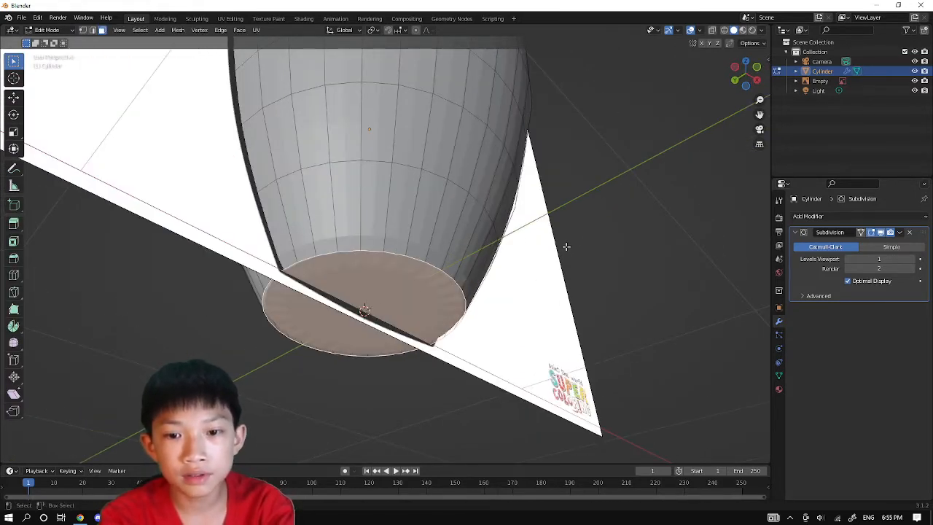
key(s)
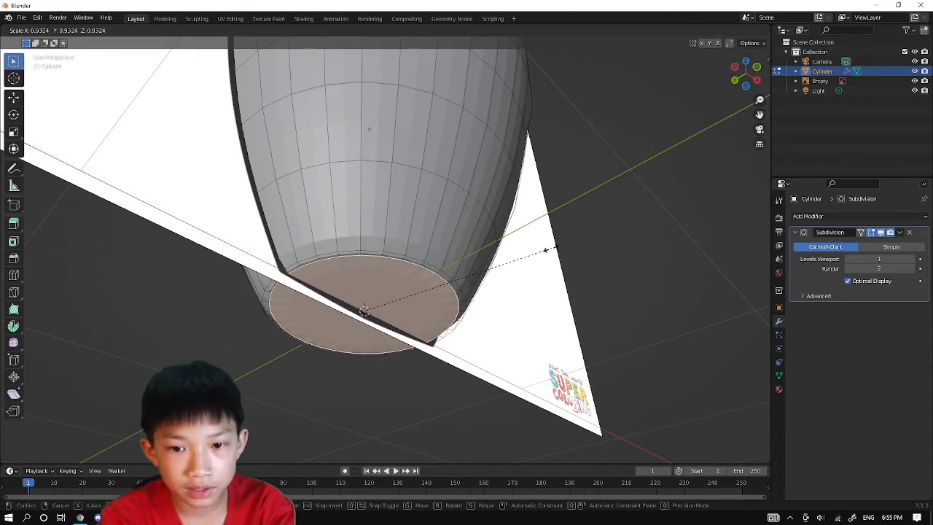
click(546, 250)
Add a centred loop cut in the narrow rim around the pin's bottom face
scroll(547, 250, up, 5)
scroll(481, 268, down, 6)
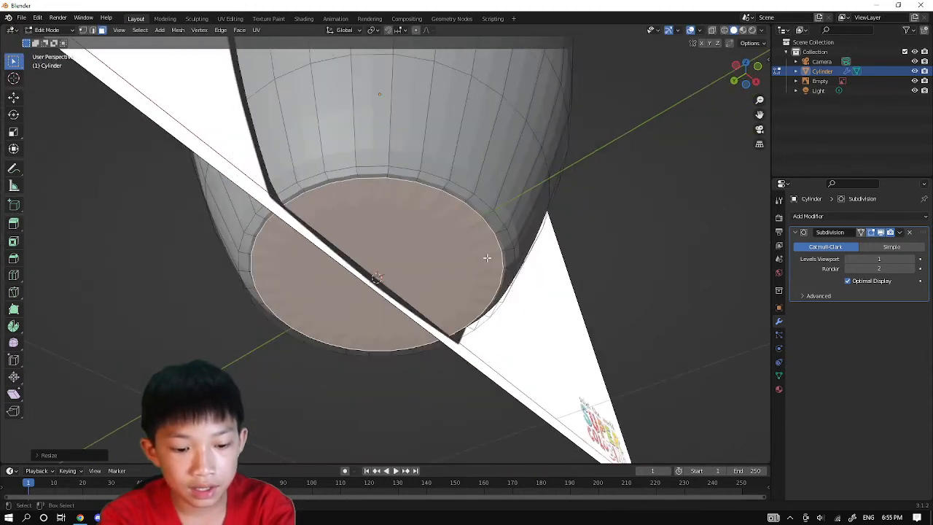
key(ctrl+r)
click(416, 228)
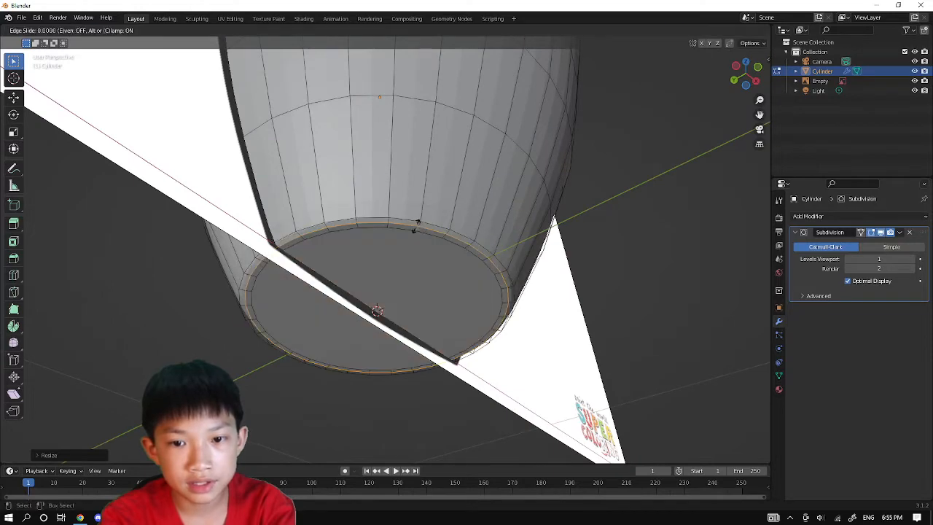
click(417, 228)
Apply smooth shading to the pin in Object Mode and clear the selection
key(Tab)
scroll(467, 212, down, 1)
middle_drag(466, 212, 407, 212)
right_click(405, 194)
scroll(443, 175, down, 2)
middle_drag(443, 175, 420, 213)
click(484, 216)
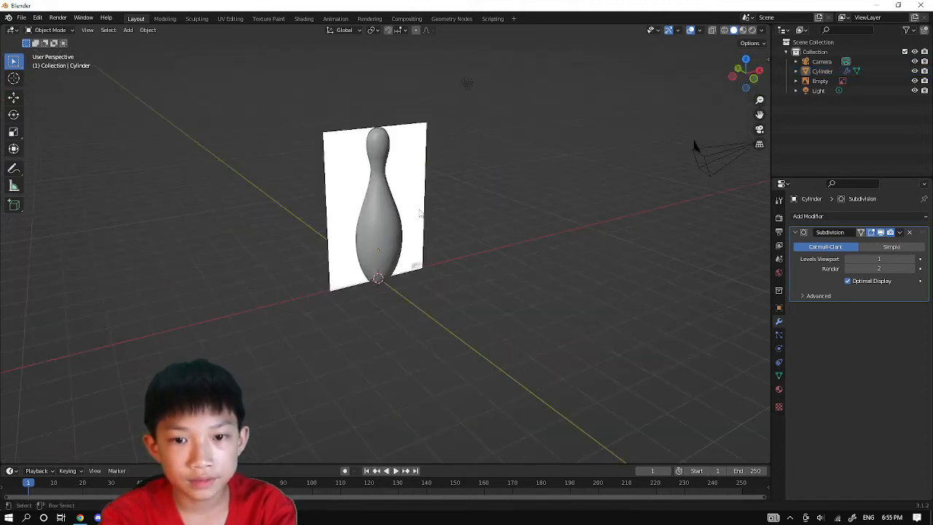
Move the reference image along the X axis until it stands clear beside the pin
click(418, 212)
key(g)
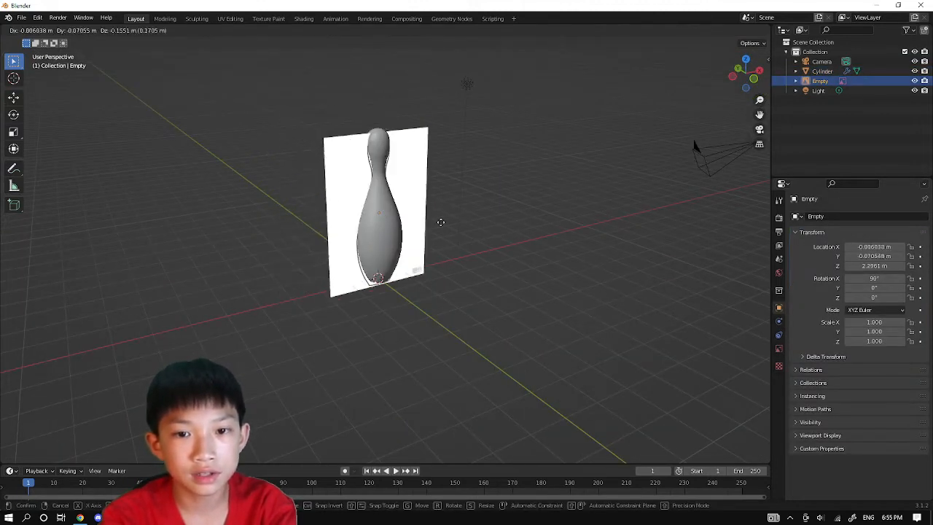
right_click(399, 184)
key(g)
key(x)
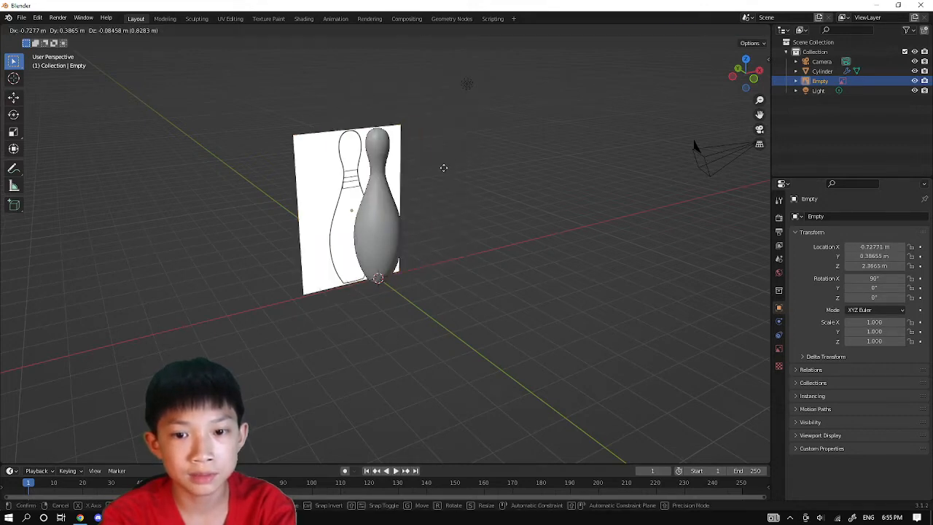
click(386, 176)
Switch the viewport to Material Preview and create a new white material on the pin
click(381, 199)
scroll(375, 200, up, 3)
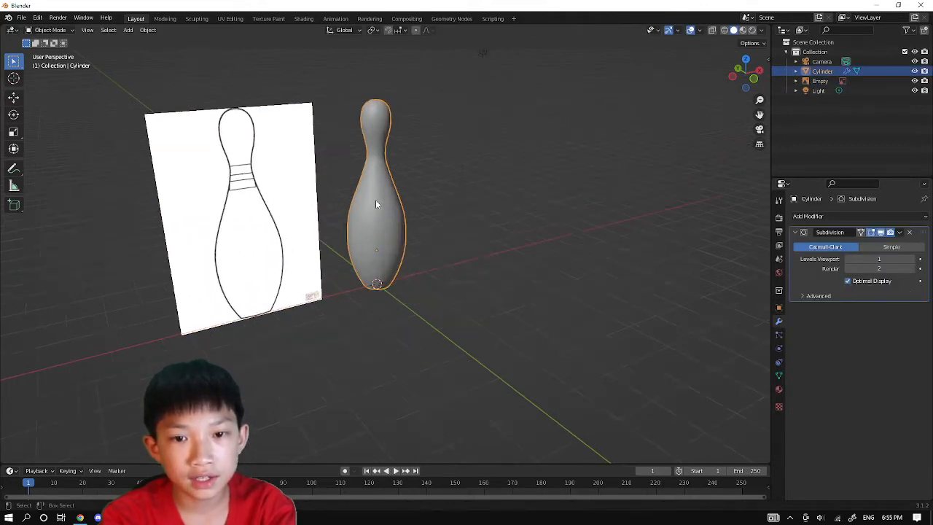
scroll(375, 199, down, 3)
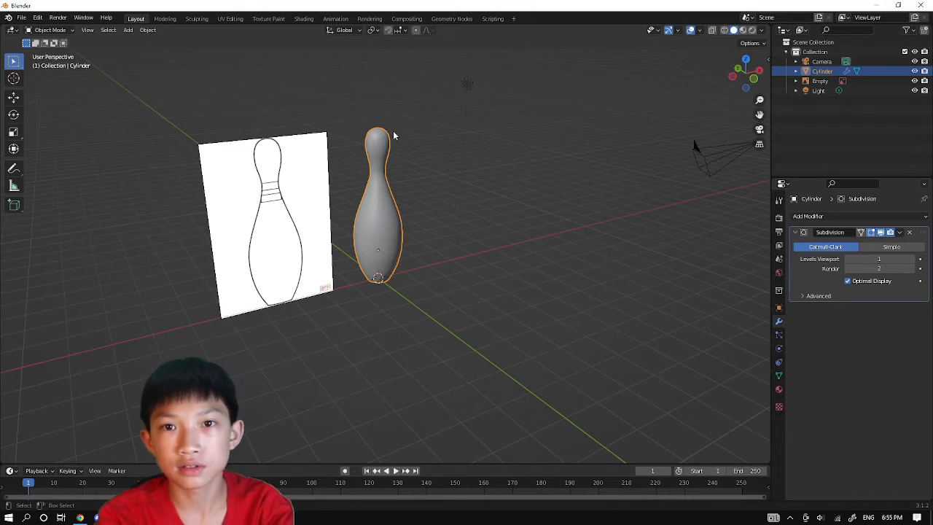
click(743, 30)
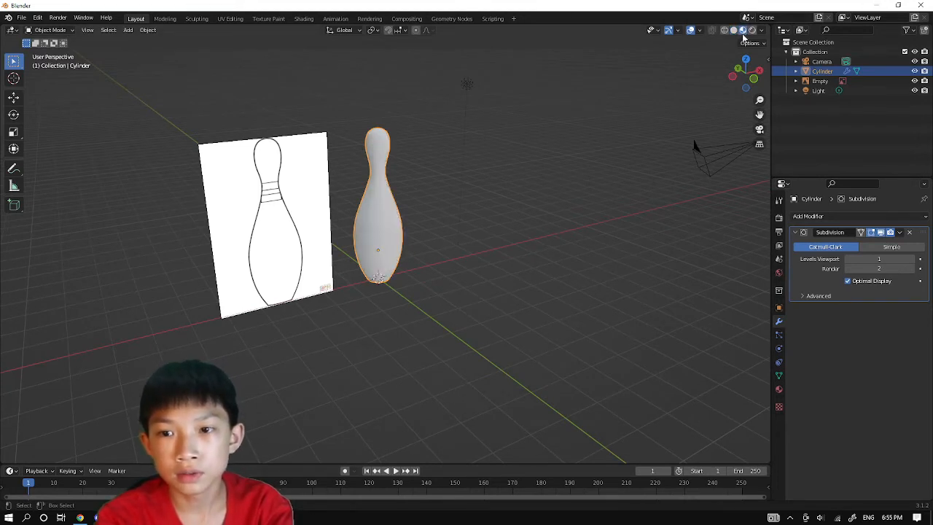
click(778, 390)
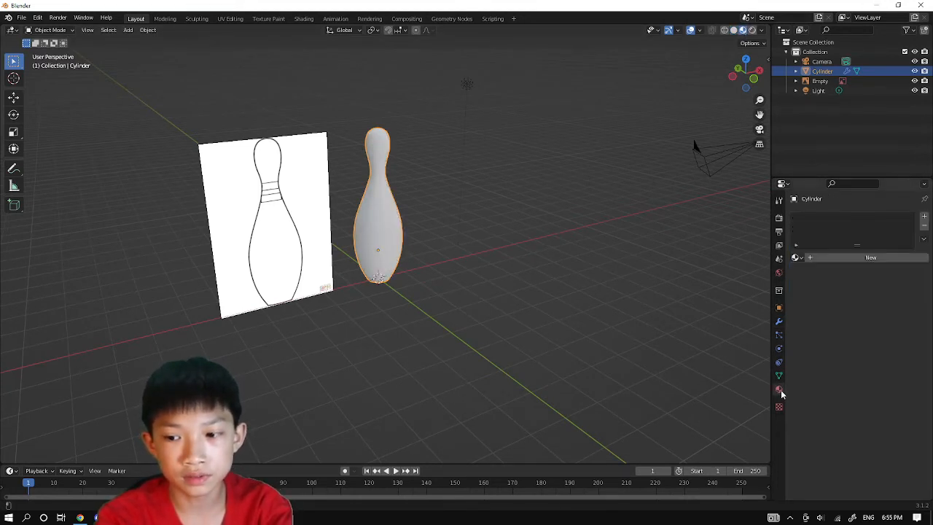
click(822, 258)
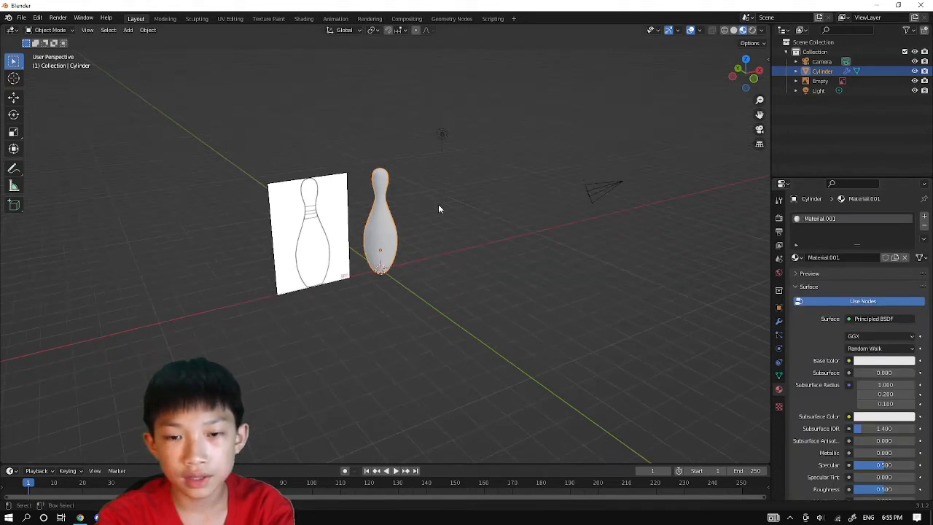
scroll(438, 207, up, 2)
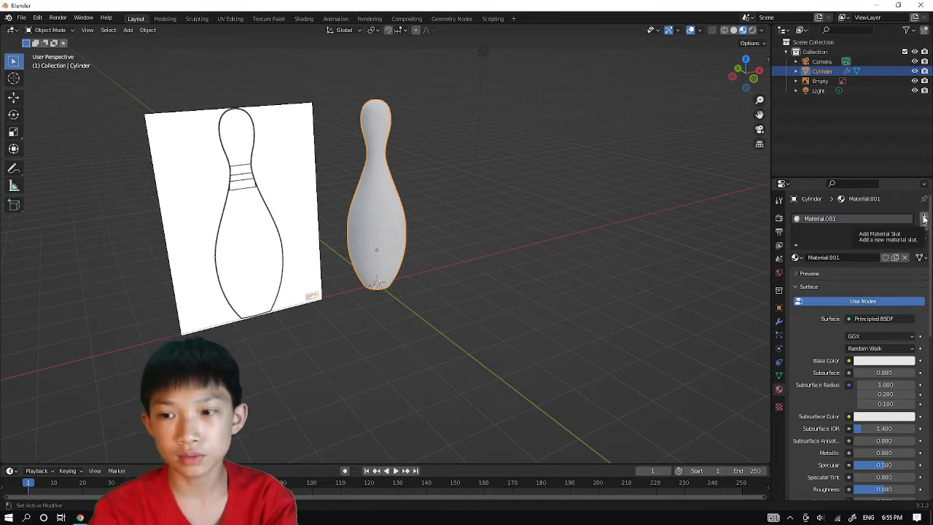
Add a second material slot with a new material and set its base color to fully saturated red
click(925, 219)
click(850, 278)
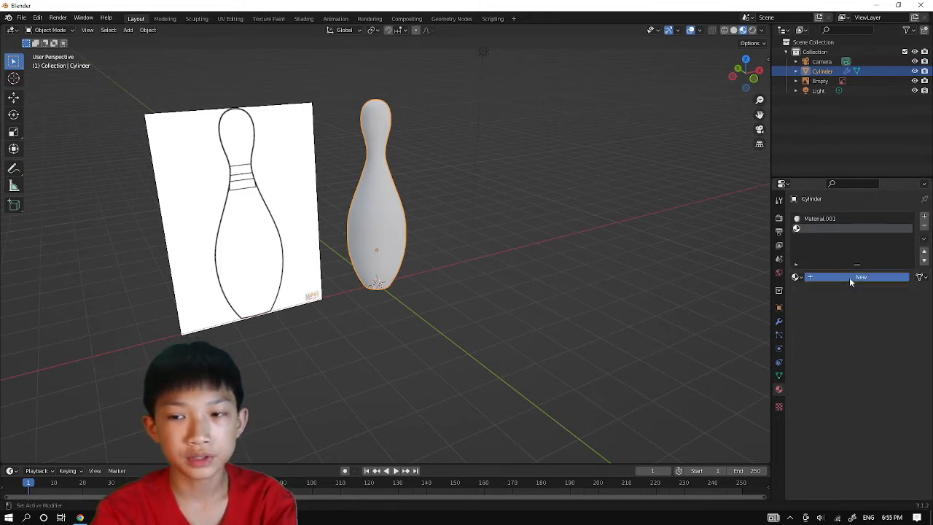
click(876, 381)
drag(864, 298, 866, 312)
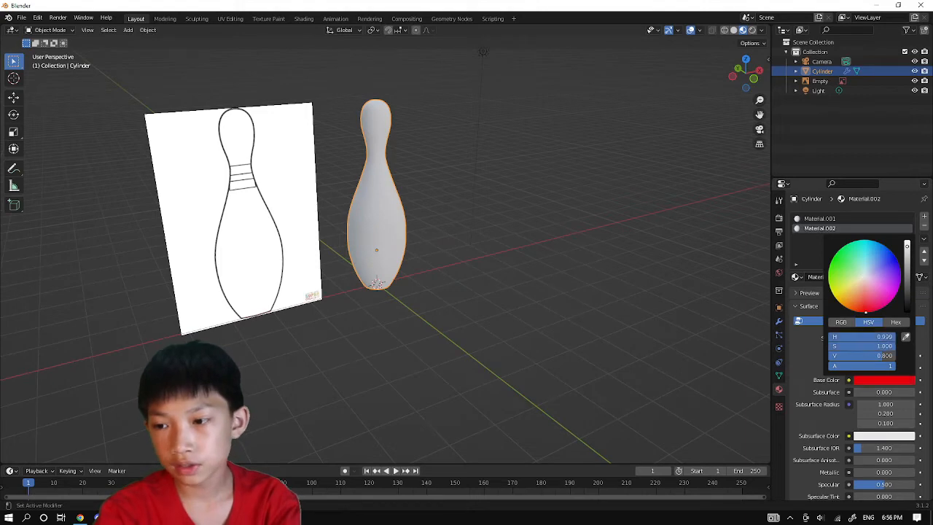
Move the reference image back along the X axis behind the pin, keeping its stripe marks visible beside the neck
scroll(599, 257, down, 1)
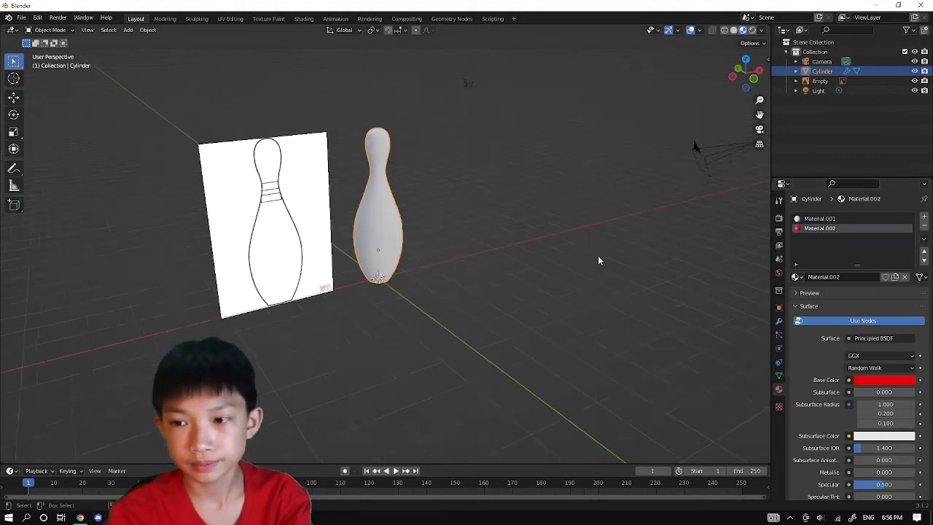
middle_drag(592, 257, 549, 263)
scroll(536, 246, up, 4)
shift+middle_drag(438, 209, 547, 271)
scroll(542, 267, up, 2)
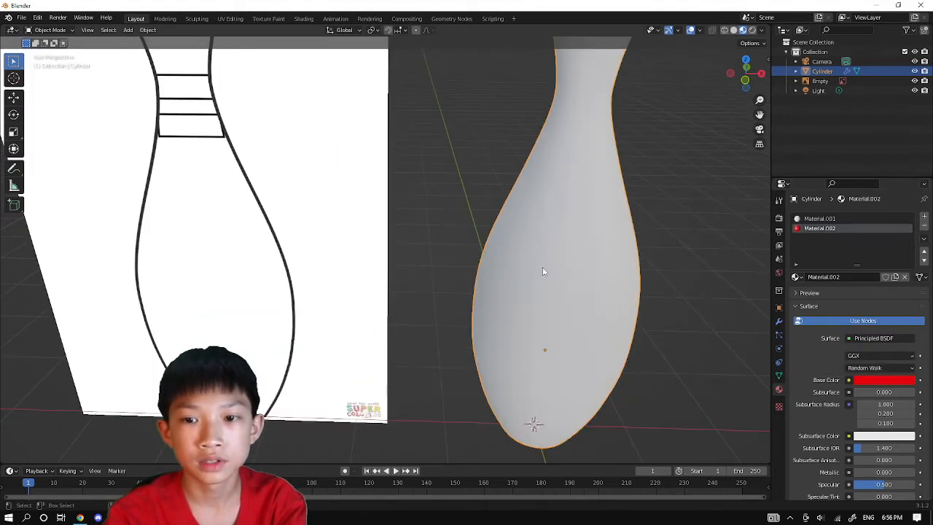
key(Tab)
scroll(443, 235, down, 2)
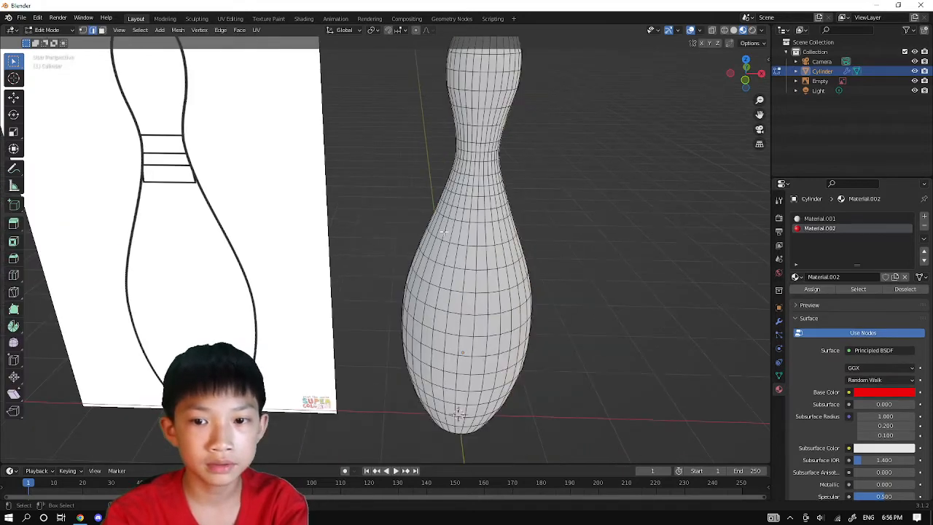
middle_drag(213, 248, 237, 226)
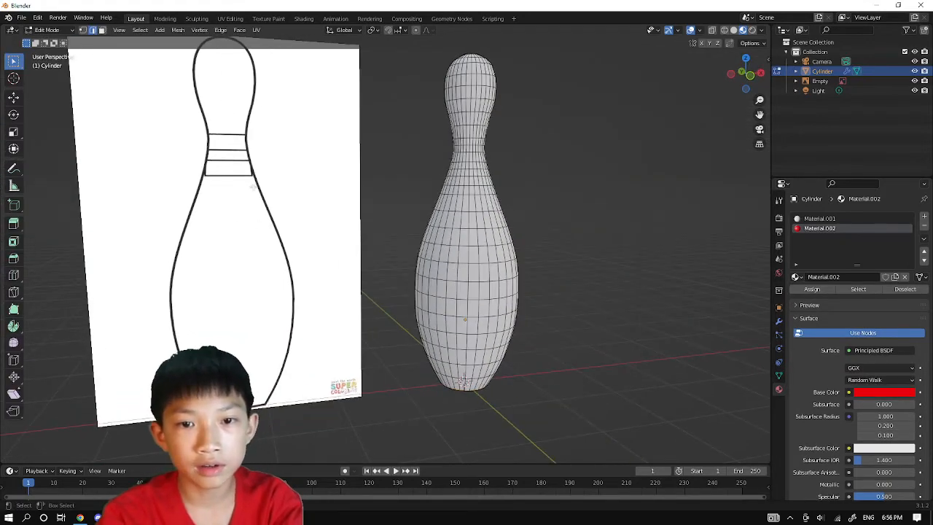
key(Tab)
click(323, 185)
key(g)
key(x)
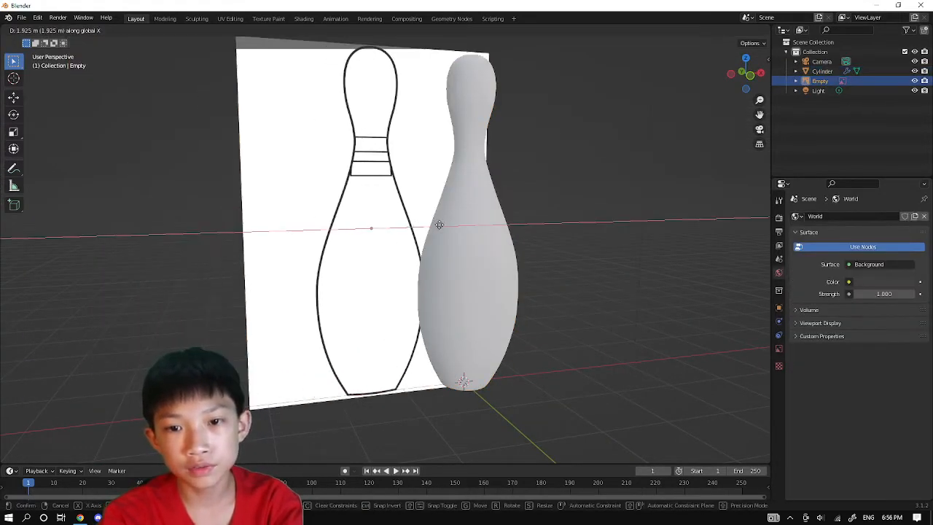
click(476, 228)
Select the pin's neck face loops matching the two outlined stripes and assign the red material to them
click(476, 234)
key(Tab)
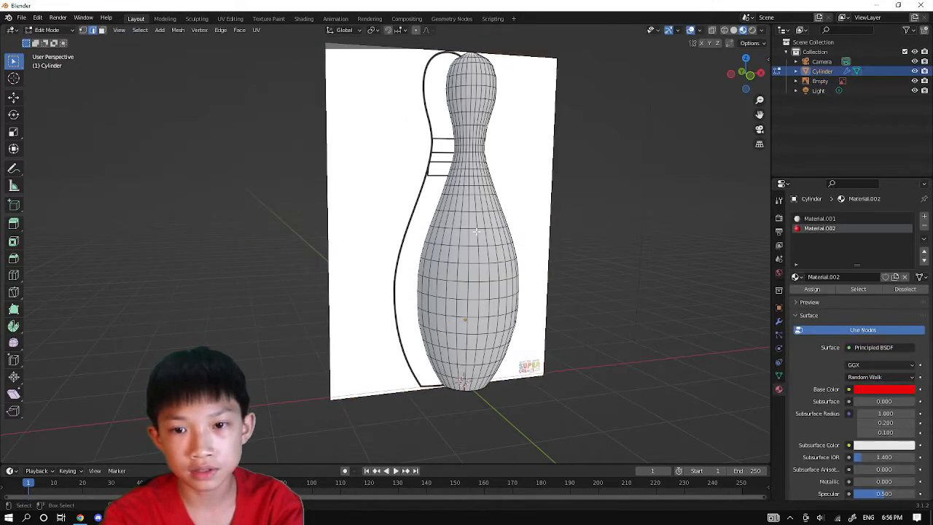
scroll(477, 232, up, 8)
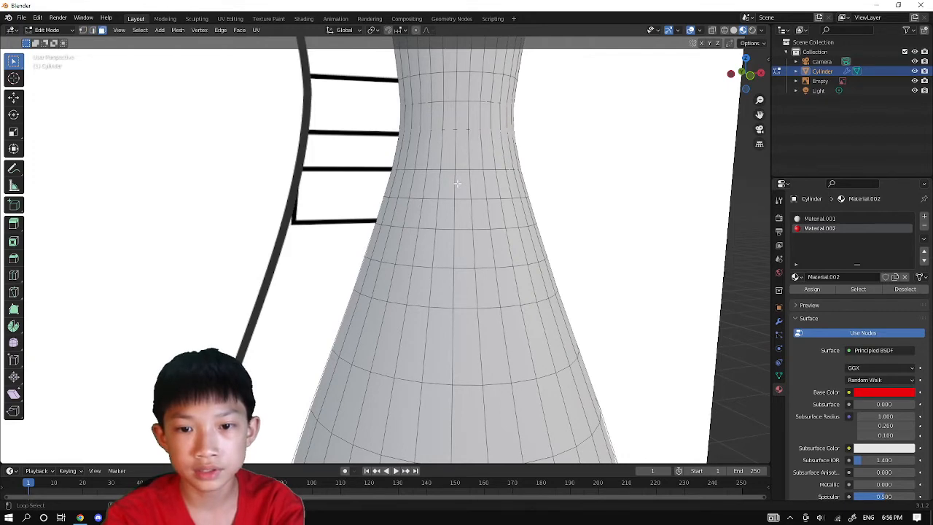
middle_drag(450, 170, 466, 134)
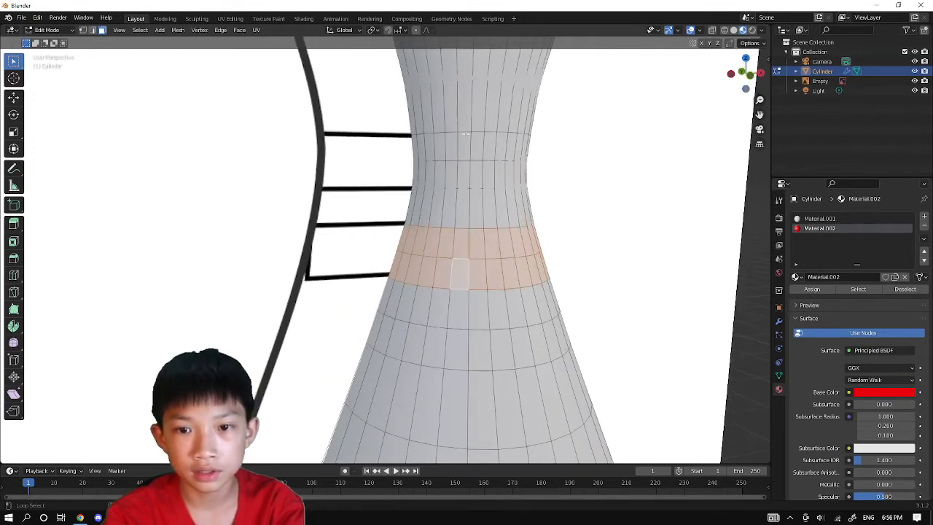
scroll(467, 178, down, 3)
middle_drag(477, 182, 559, 197)
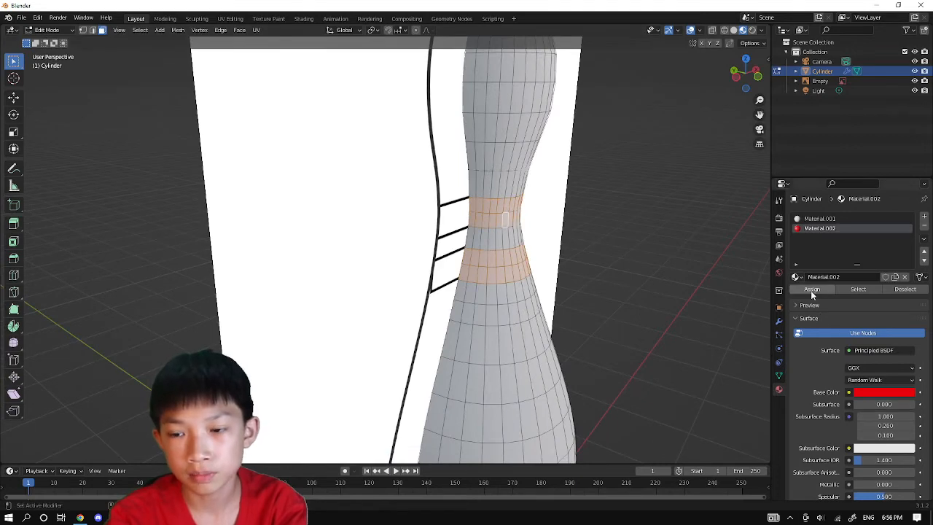
click(811, 290)
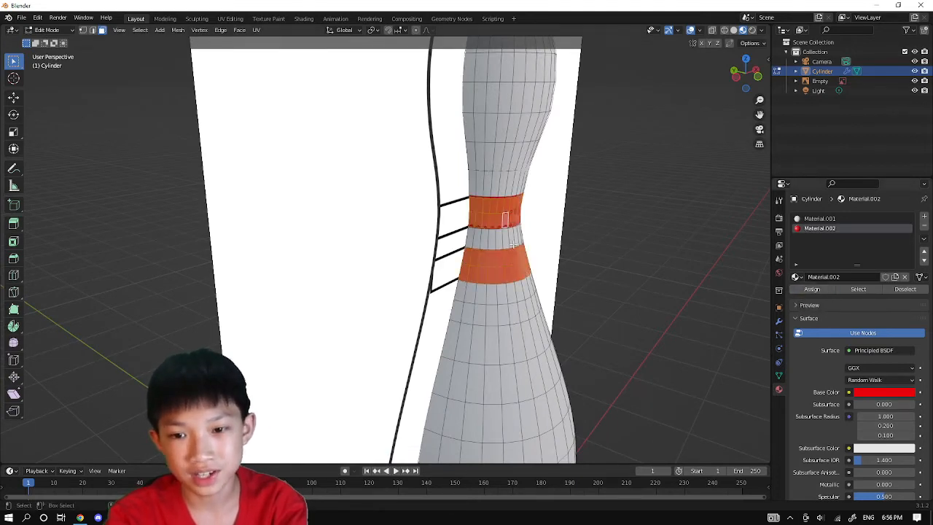
Return to Object Mode and delete the reference image
key(Tab)
scroll(376, 231, down, 3)
click(376, 231)
scroll(377, 231, down, 2)
middle_drag(377, 231, 338, 217)
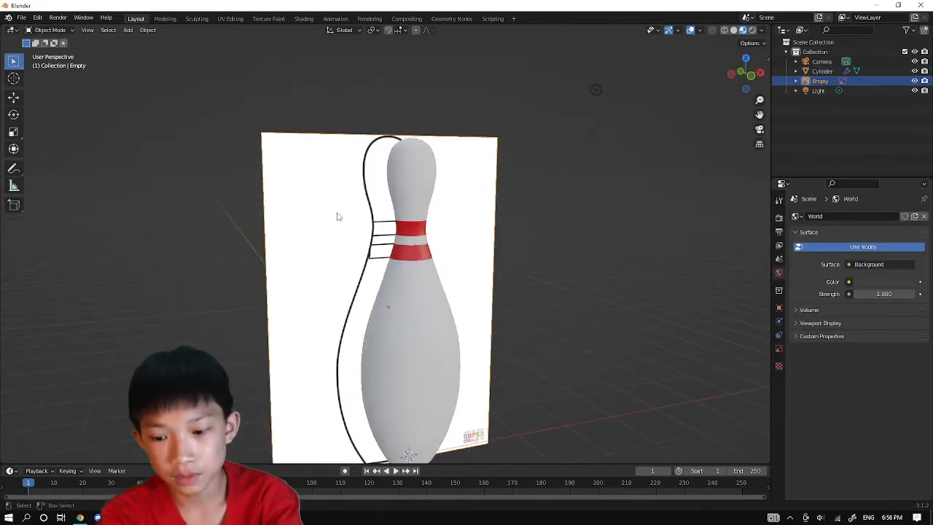
key(Delete)
scroll(364, 270, down, 3)
middle_drag(417, 288, 369, 252)
scroll(409, 295, down, 2)
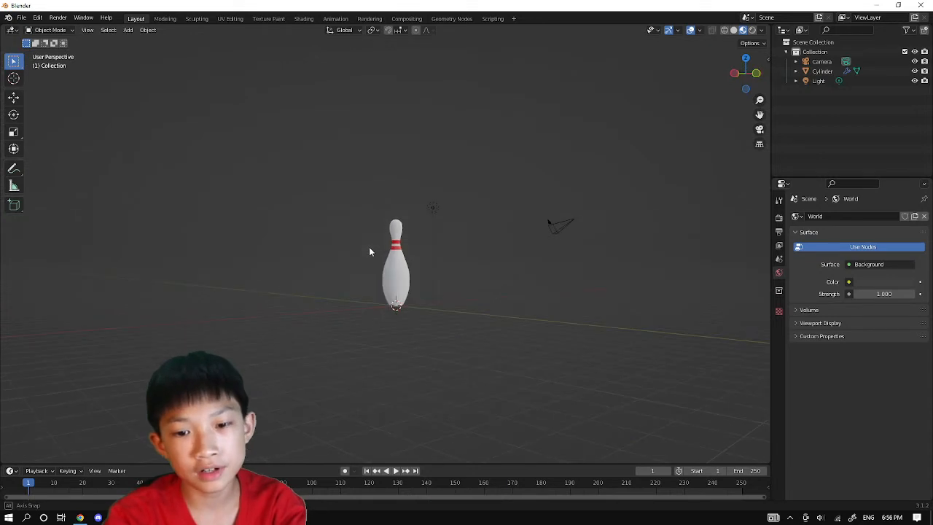
Examine the finished bowling pin and its red neck stripes from several angles
scroll(369, 252, up, 5)
scroll(444, 270, down, 3)
middle_drag(444, 270, 400, 273)
scroll(439, 323, up, 4)
scroll(440, 322, up, 4)
scroll(393, 305, down, 5)
Duplicate the pin diagonally behind itself in top view, then copy that duplicate along the X axis to form a second row of two
click(407, 241)
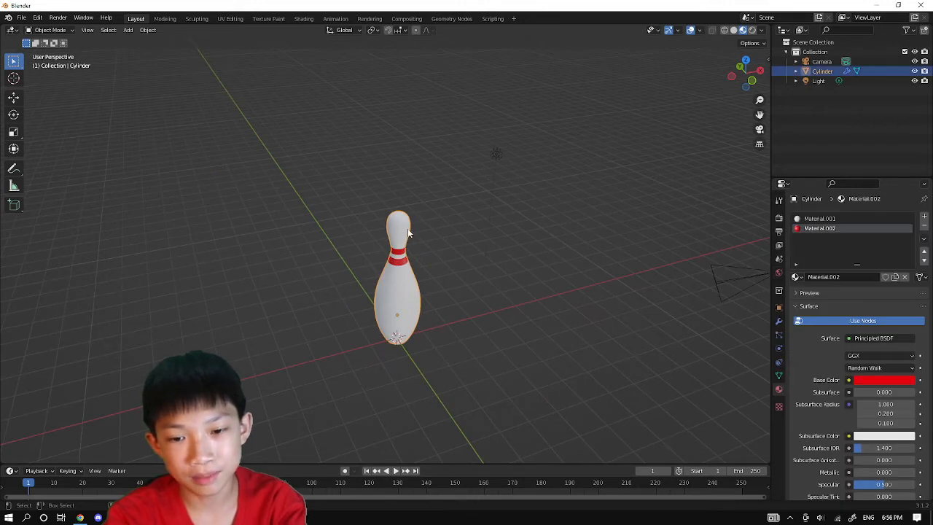
scroll(413, 234, down, 3)
middle_drag(418, 238, 397, 325)
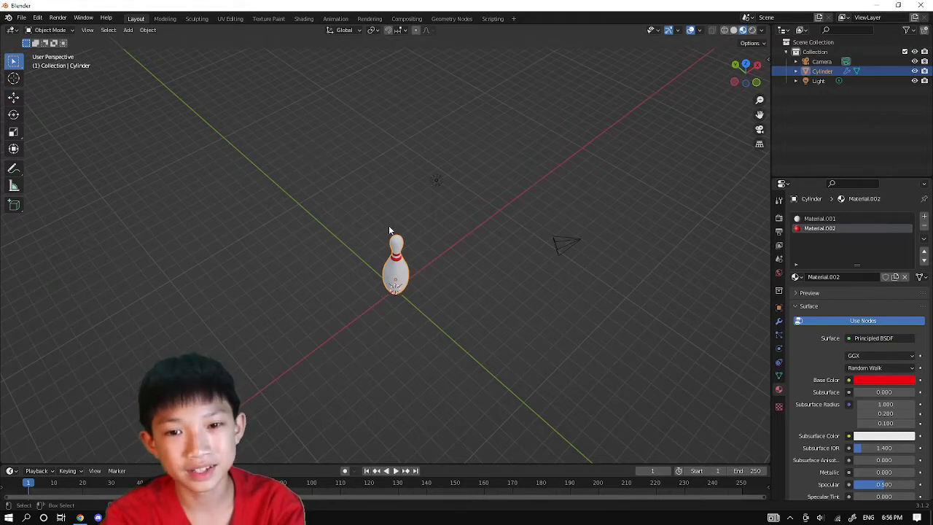
scroll(555, 208, up, 4)
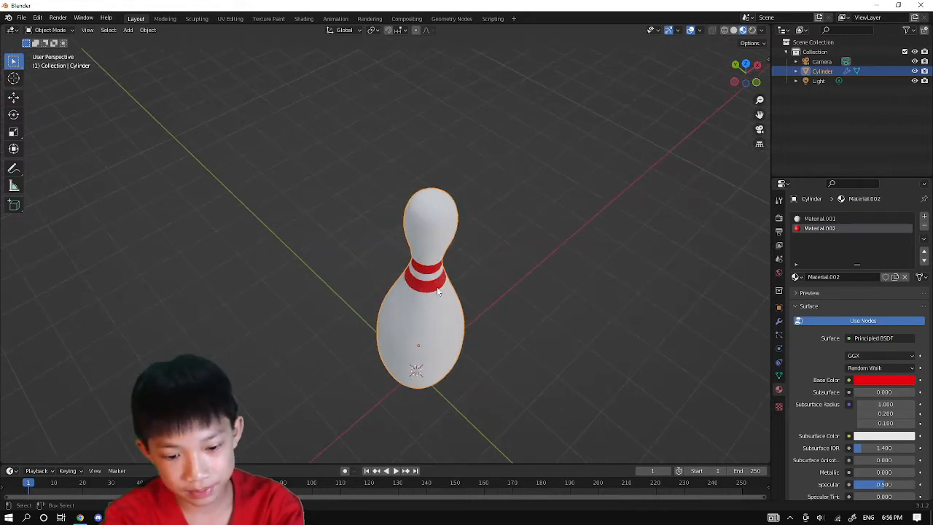
click(747, 66)
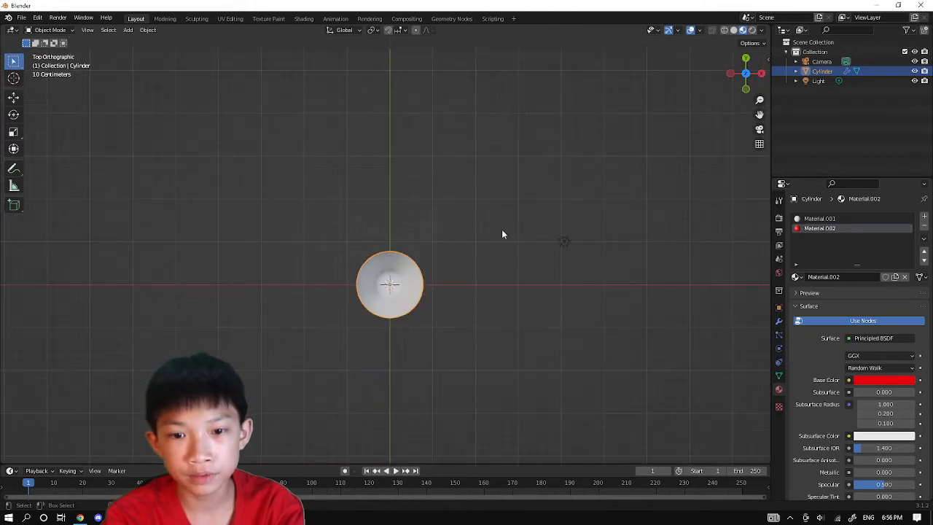
key(shift+d)
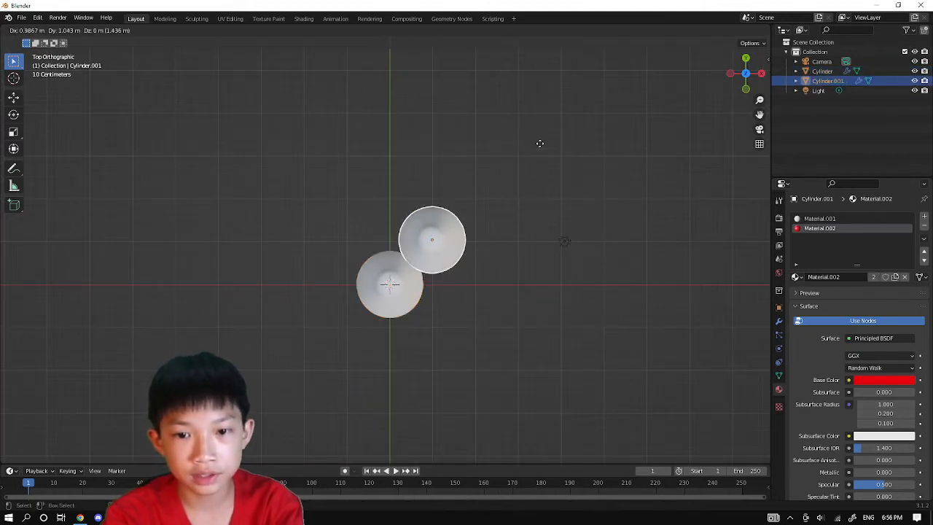
click(549, 132)
key(shift+d)
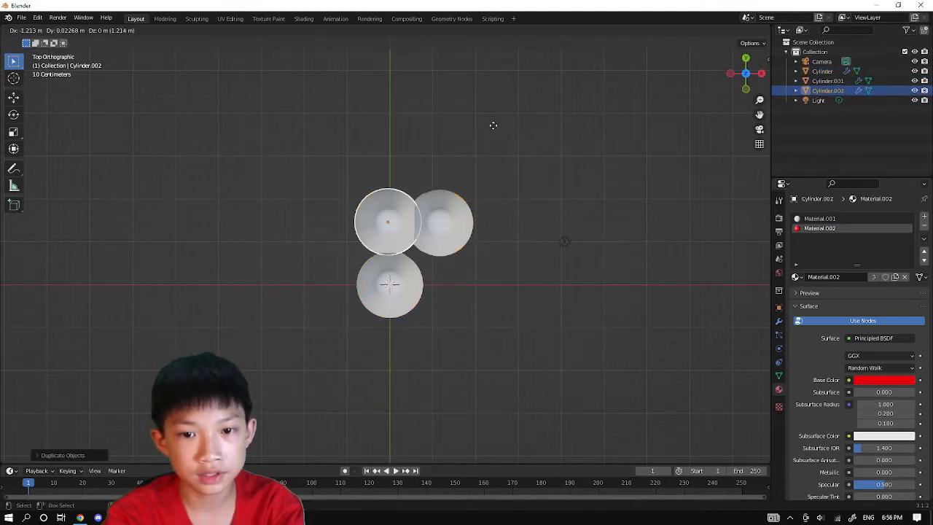
key(x)
click(452, 115)
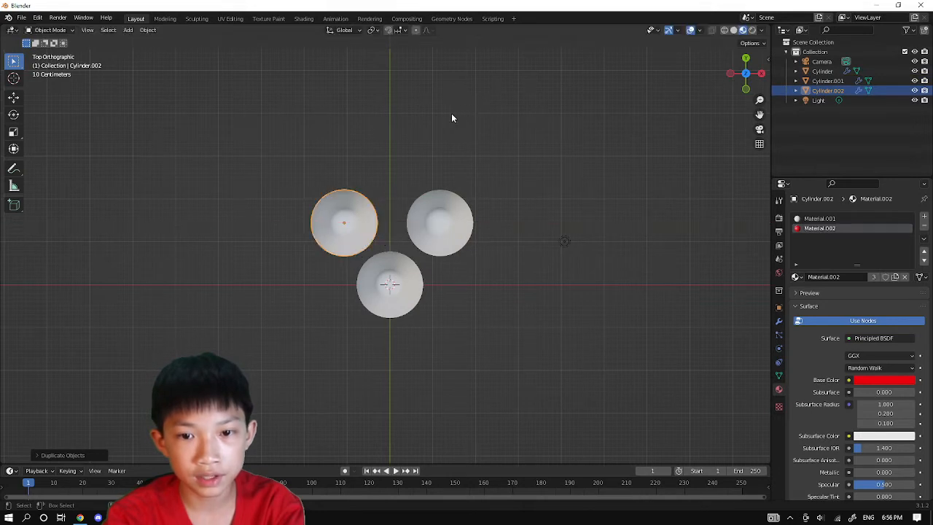
Duplicate both second-row pins behind them and copy one along the X axis to complete a third row of three
shift+click(431, 211)
key(shift+d)
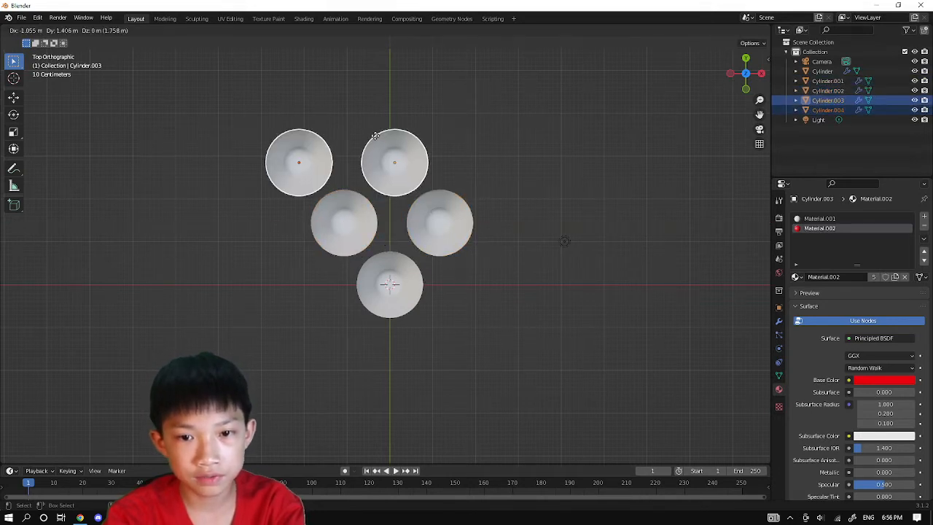
click(388, 149)
click(389, 149)
key(shift+d)
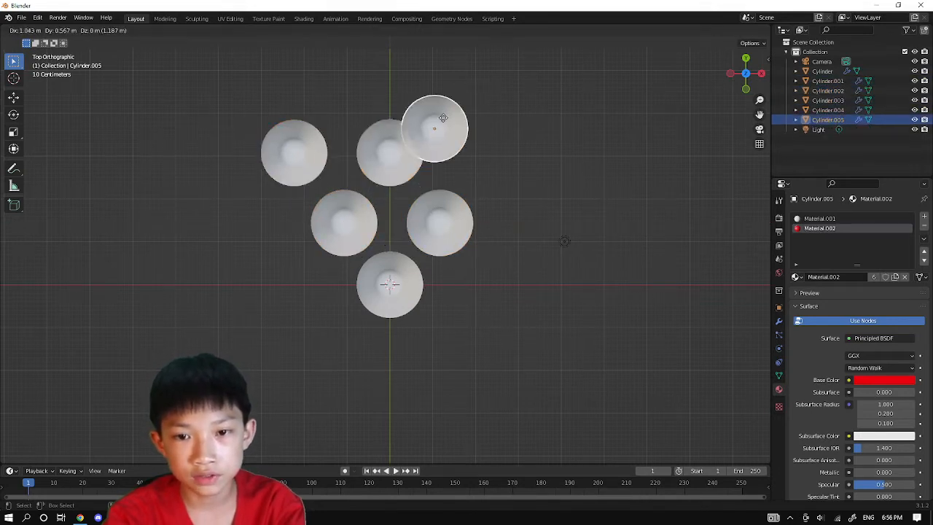
key(x)
click(481, 122)
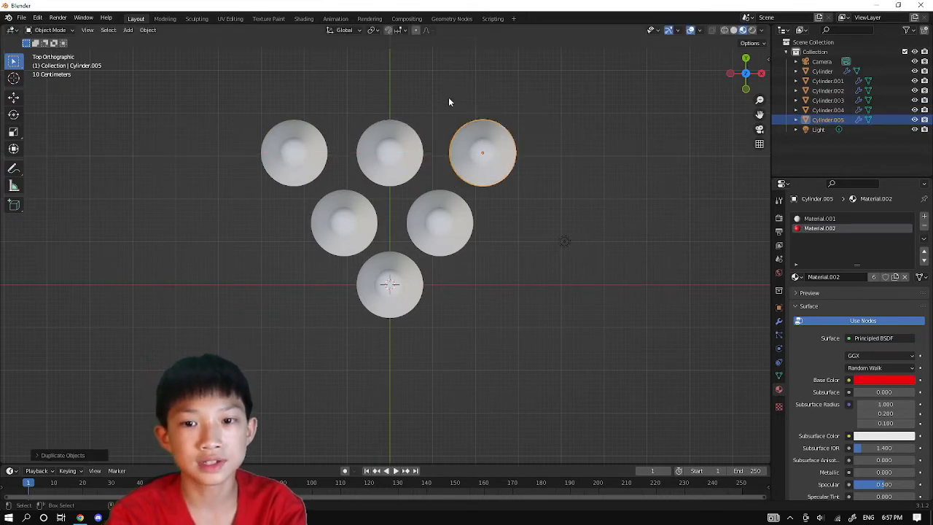
click(448, 100)
Duplicate the three third-row pins behind them and copy the end one along the X axis to complete a fourth row of four
scroll(420, 156, down, 2)
shift+middle_drag(426, 181, 432, 228)
drag(302, 184, 596, 258)
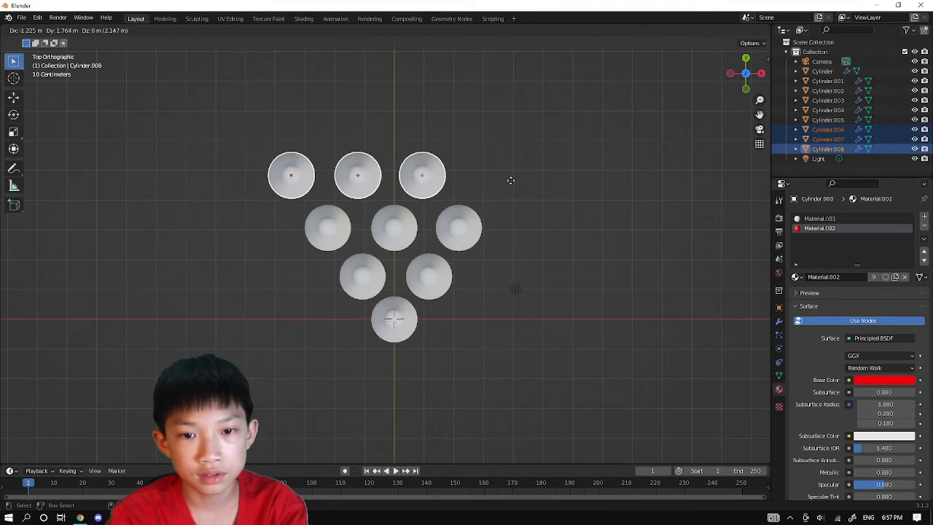
click(467, 177)
click(448, 177)
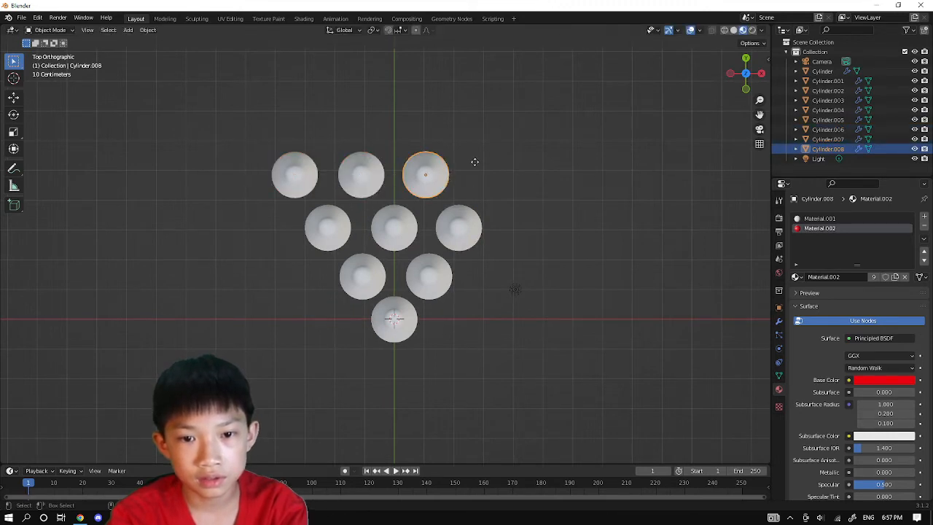
key(shift+d)
key(x)
click(513, 168)
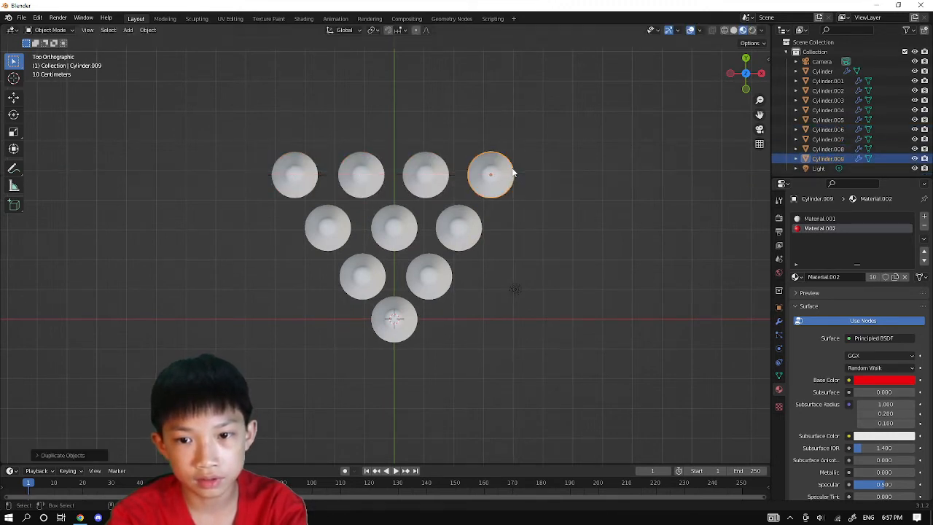
click(505, 242)
Add a plane at the base of the front pin and scale it up uniformly as a floor
middle_drag(506, 242, 365, 272)
scroll(364, 272, down, 3)
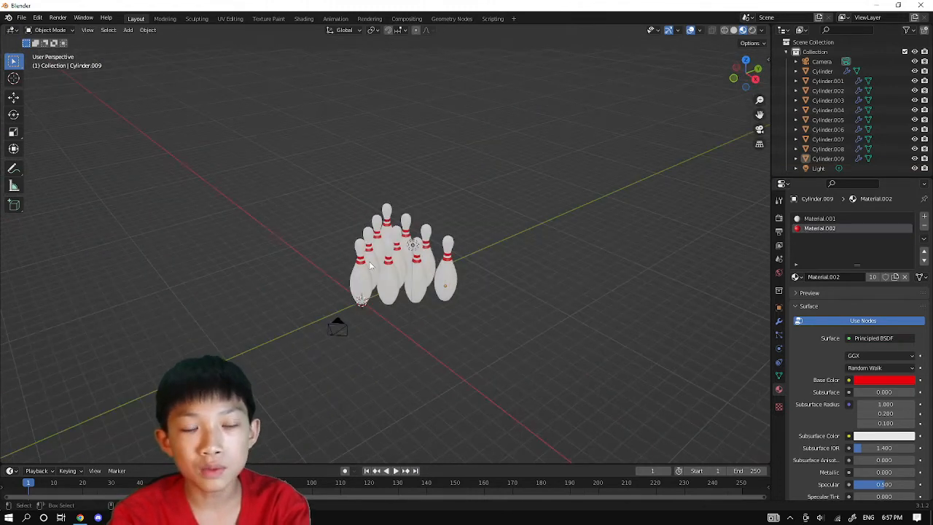
scroll(365, 272, down, 2)
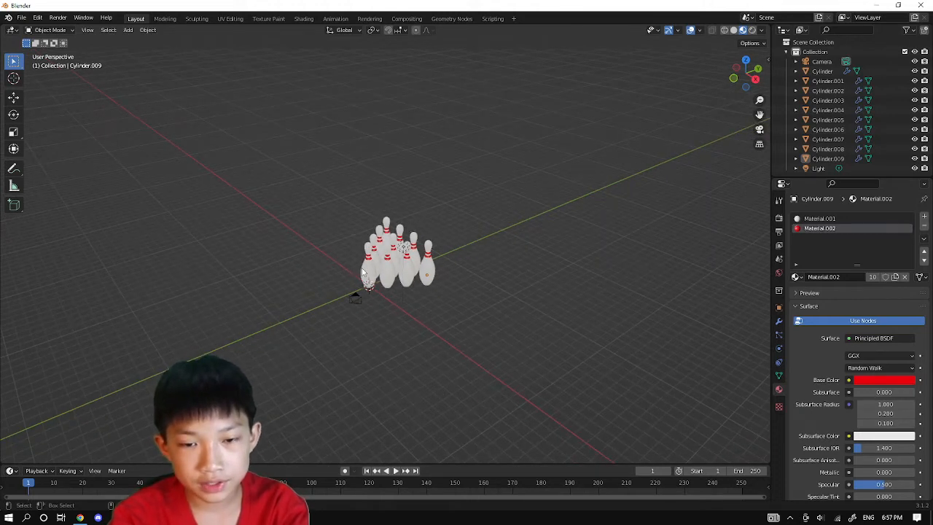
key(shift+a)
mouse_move(358, 163)
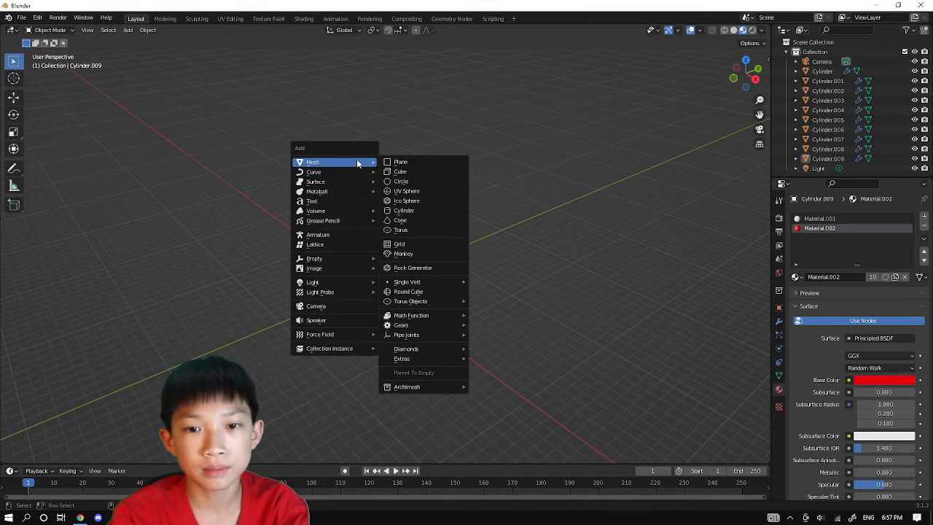
click(398, 162)
key(s)
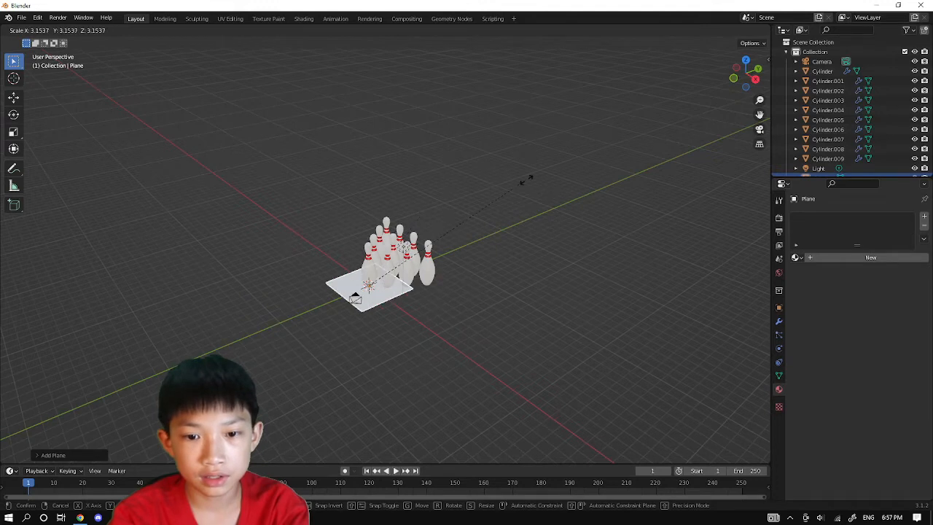
click(598, 152)
Stretch the floor plane along the Y axis into a long lane extending in front of and behind all the pins
key(s)
key(y)
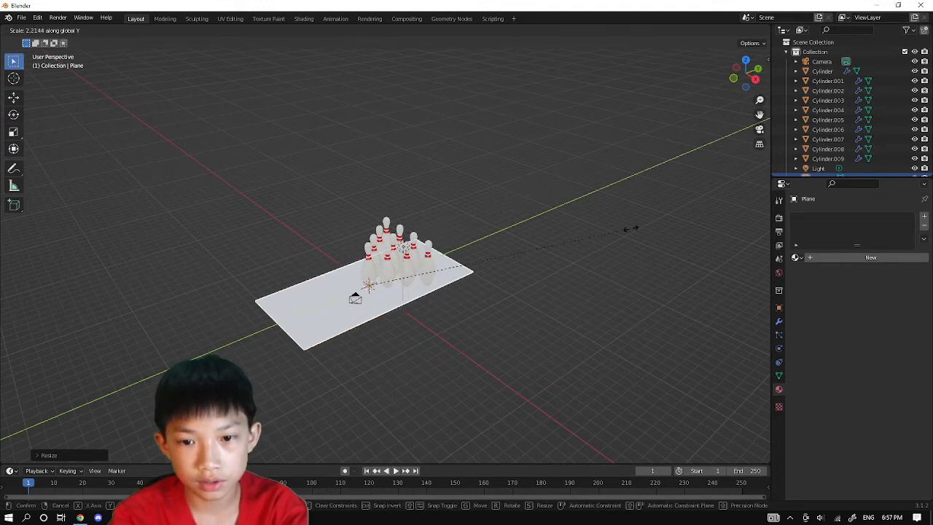
click(624, 229)
key(s)
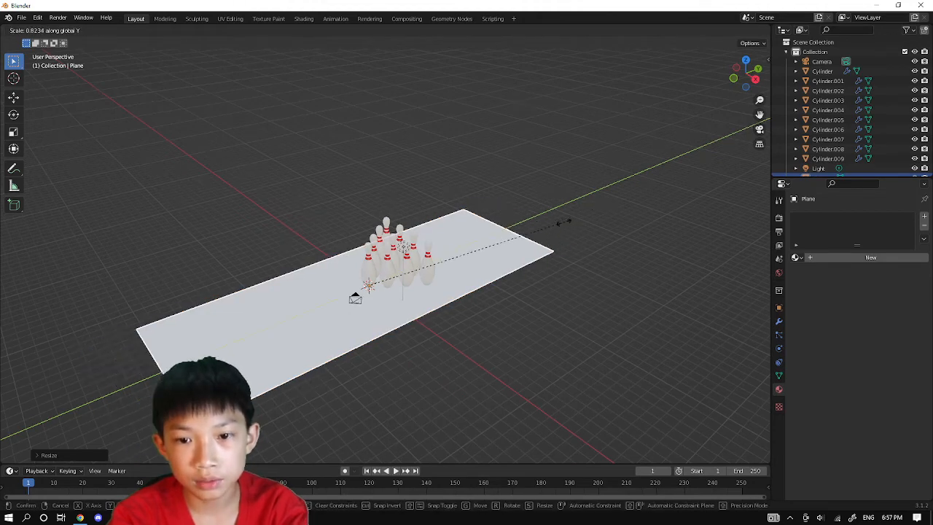
click(527, 234)
Look through the camera, select it, and enable the Camera to View lock
key(KP_0)
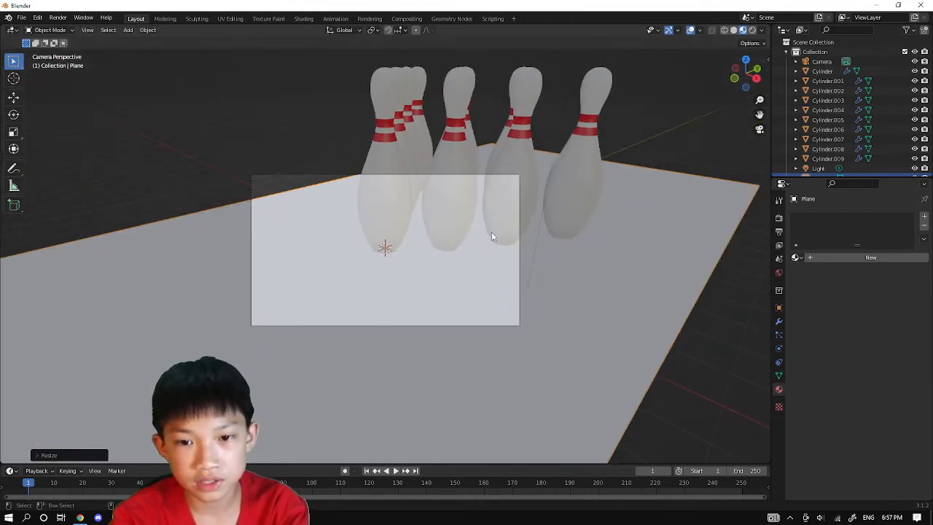
key(KP_0)
key(KP_0)
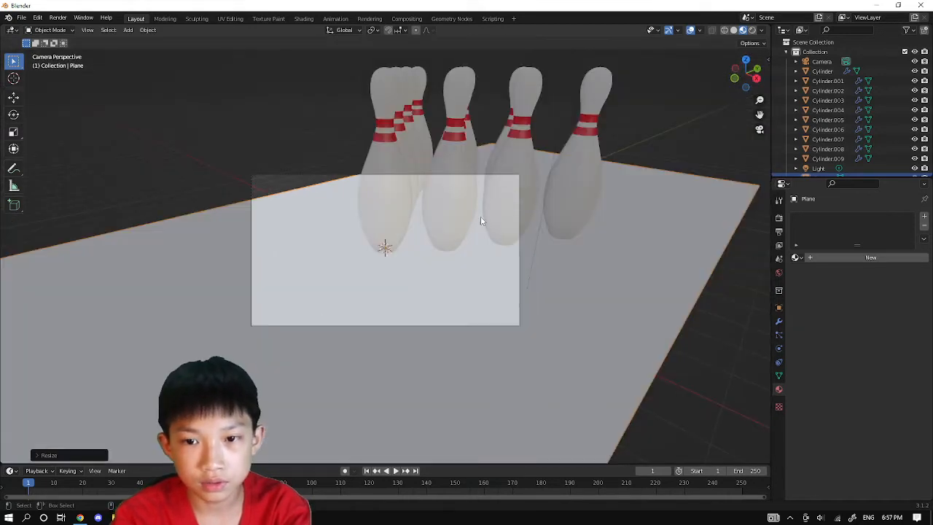
scroll(474, 219, up, 2)
scroll(423, 215, down, 1)
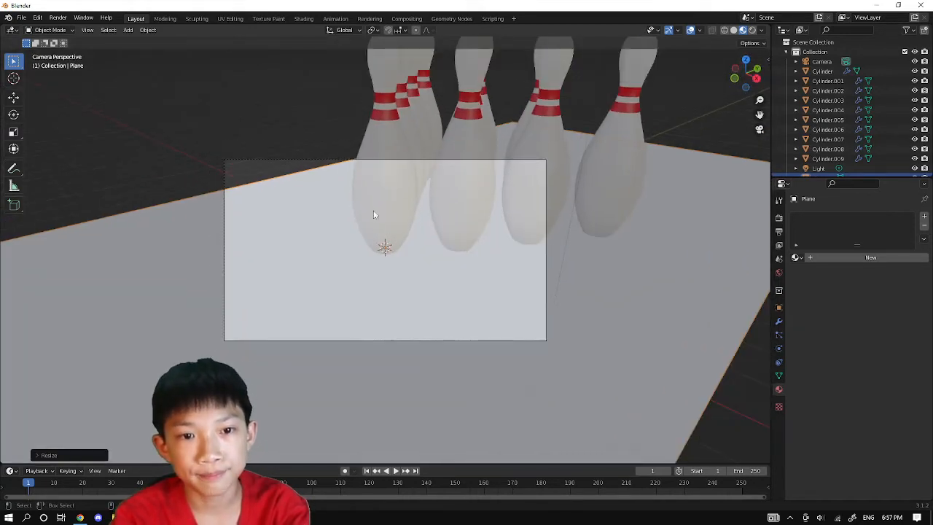
click(267, 160)
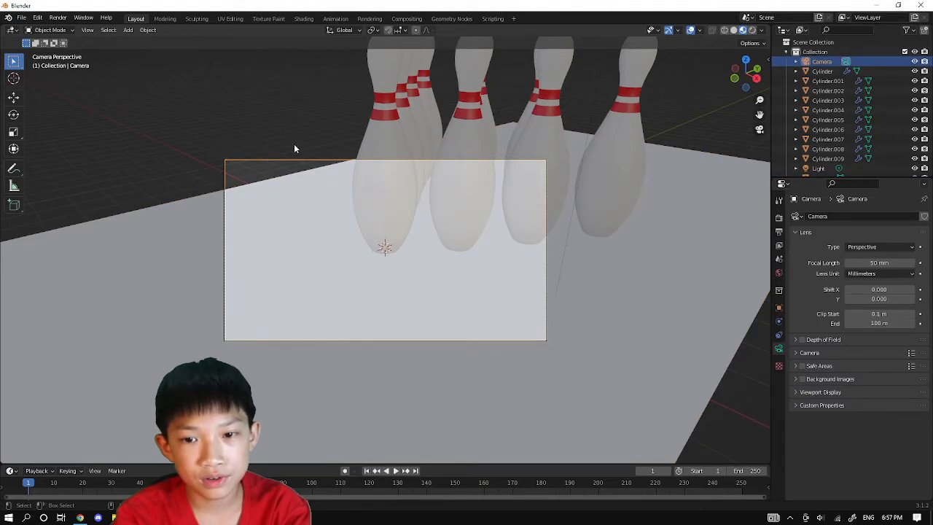
scroll(431, 184, up, 2)
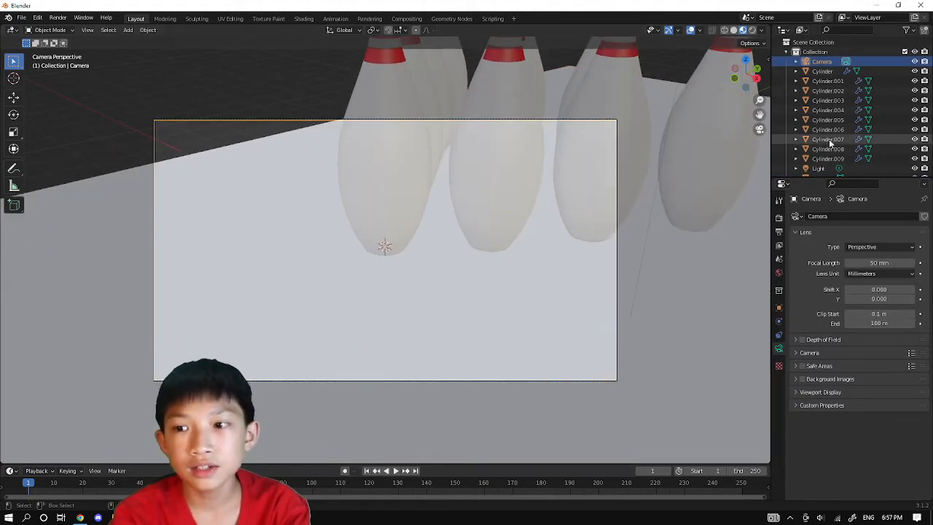
key(n)
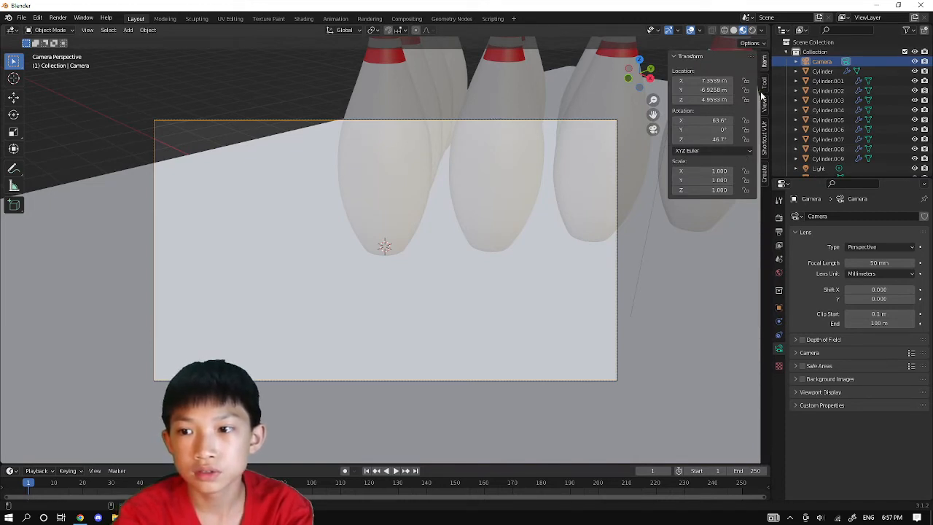
click(764, 83)
click(766, 110)
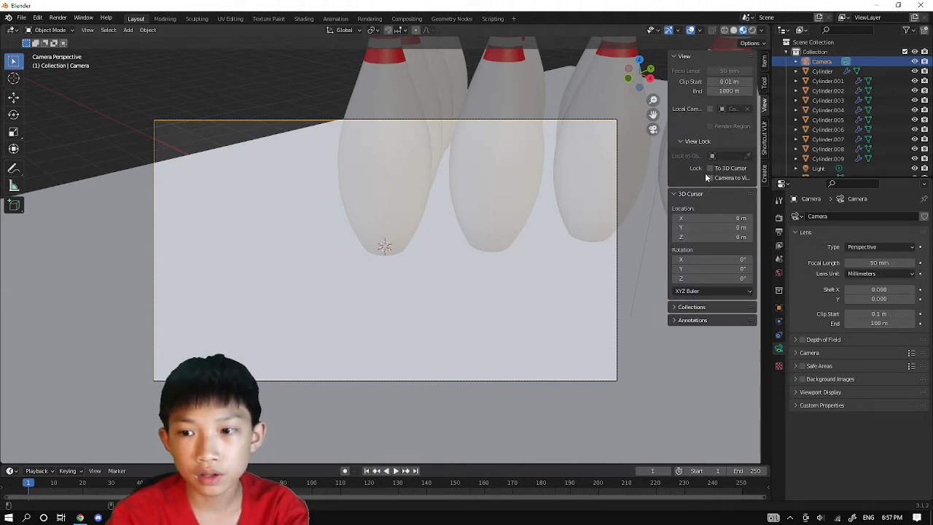
click(710, 177)
Reposition the locked camera so all ten pins fit inside its frame, then deselect it and hide the sidebar
scroll(598, 204, down, 5)
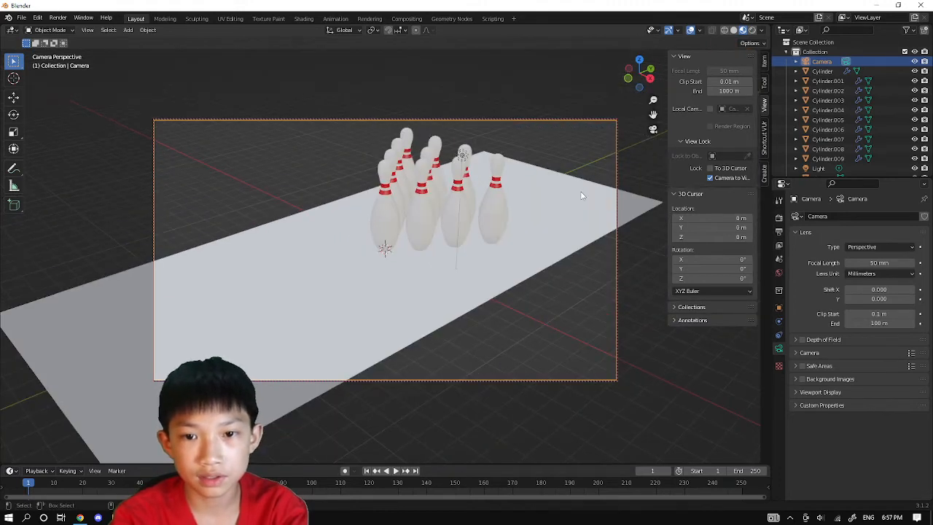
scroll(583, 207, up, 3)
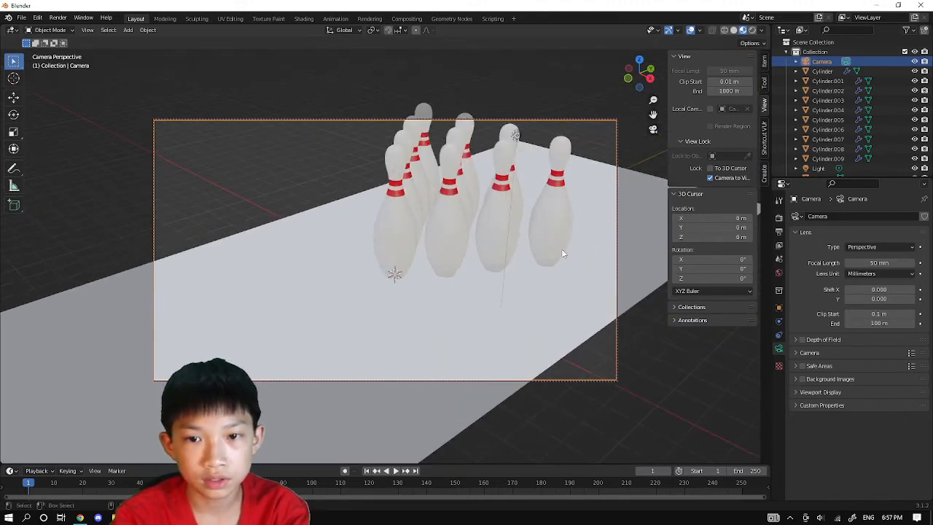
shift+middle_drag(575, 232, 579, 272)
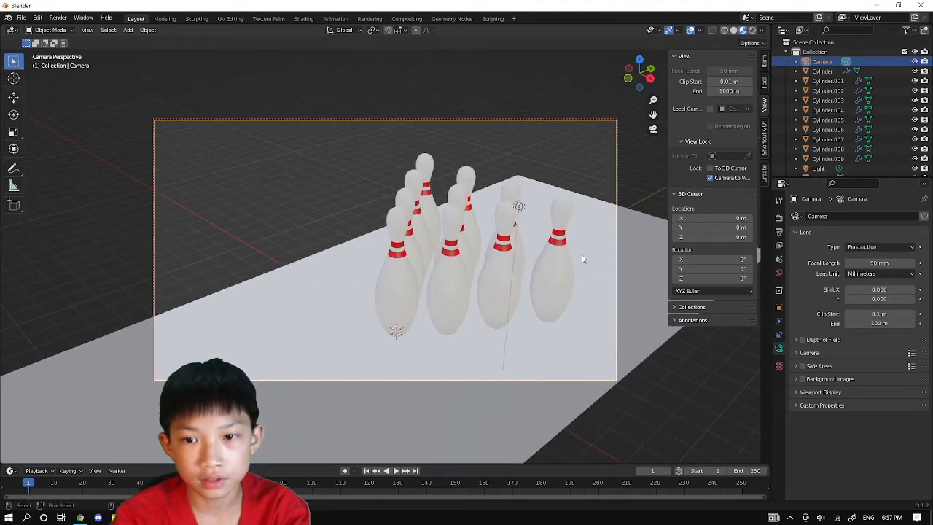
click(582, 188)
key(n)
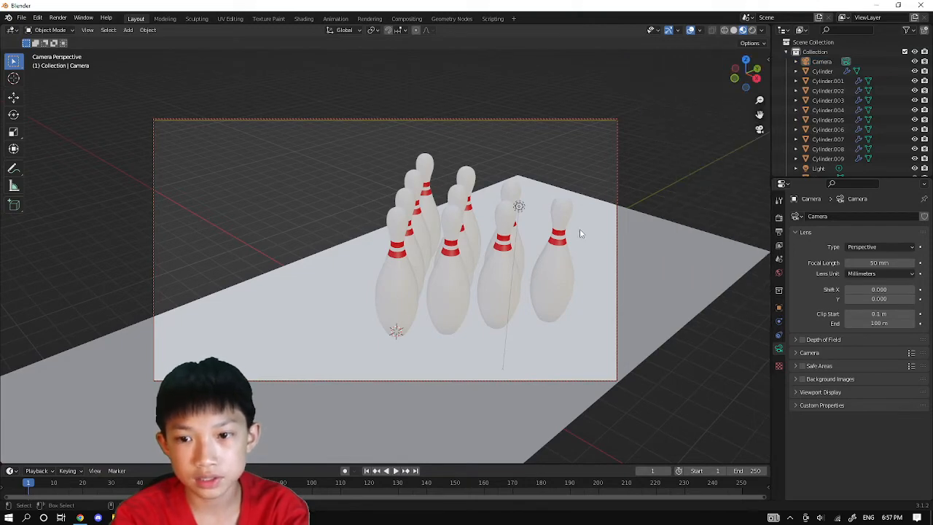
Enlarge the floor plane overall and along the X axis so it fills more of the camera frame
click(579, 228)
key(s)
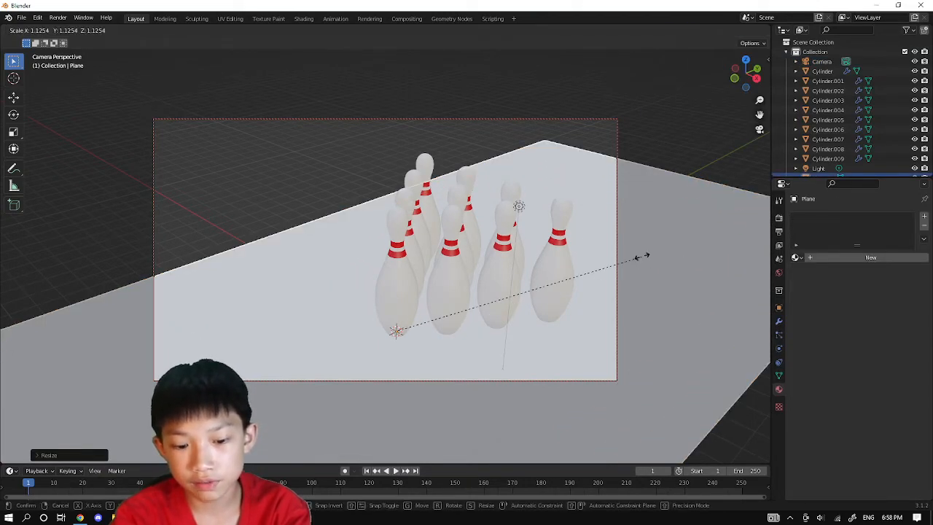
click(741, 204)
key(s)
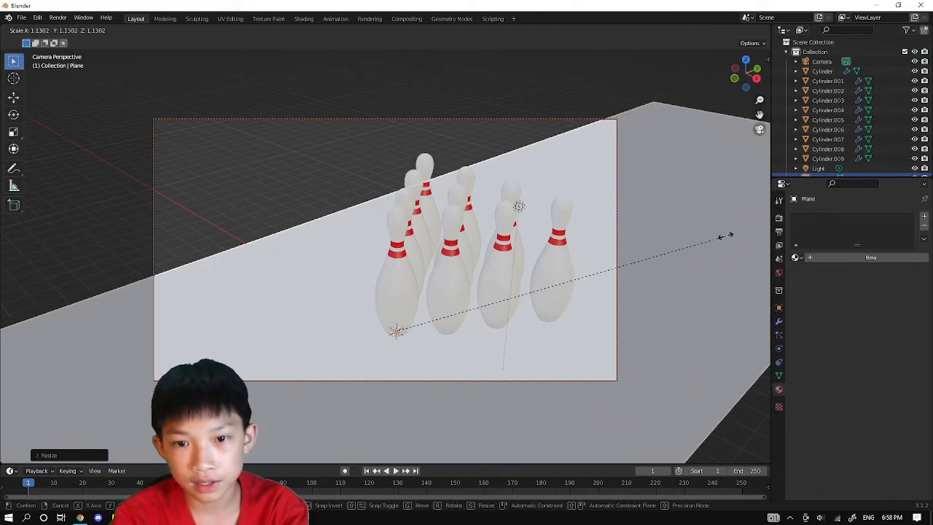
key(x)
click(575, 142)
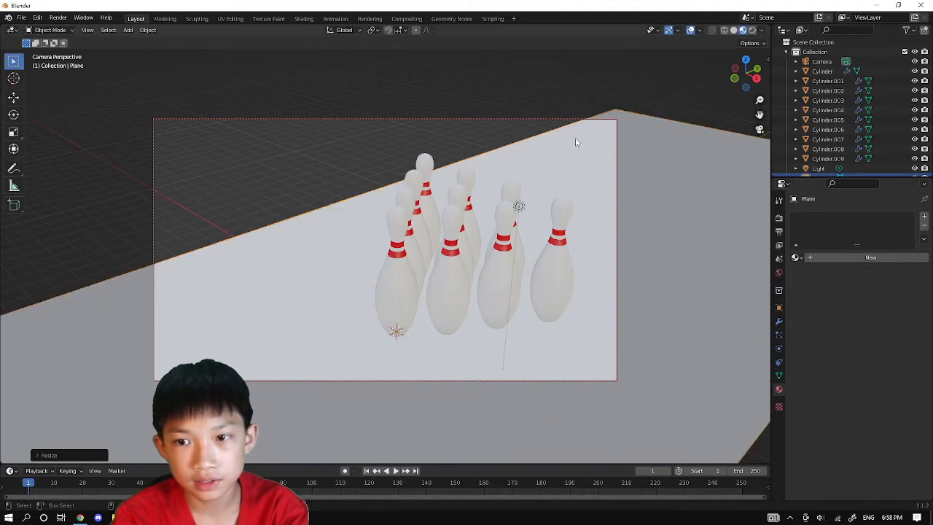
click(488, 90)
click(537, 178)
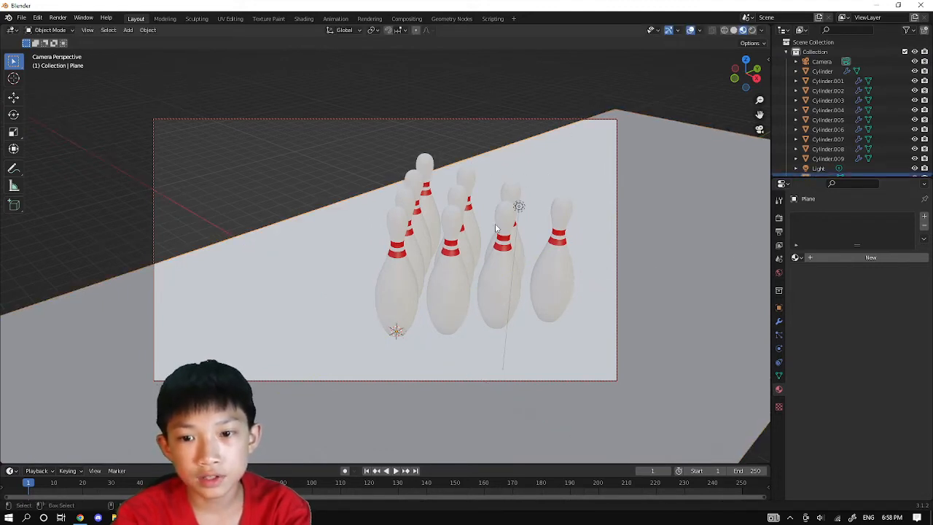
scroll(402, 271, down, 2)
scroll(402, 271, up, 2)
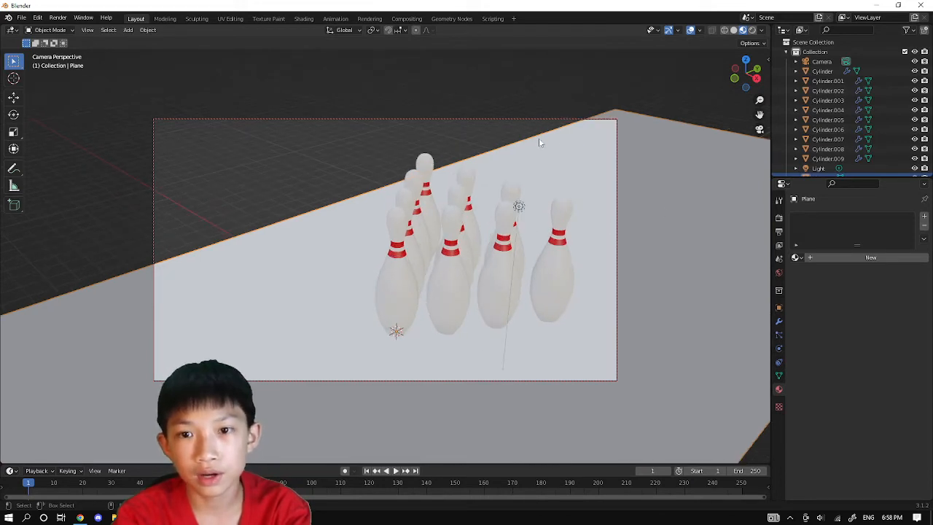
Turn off the Camera to View lock, leave the camera view, and hide the sidebar again
scroll(506, 167, down, 2)
scroll(502, 168, up, 4)
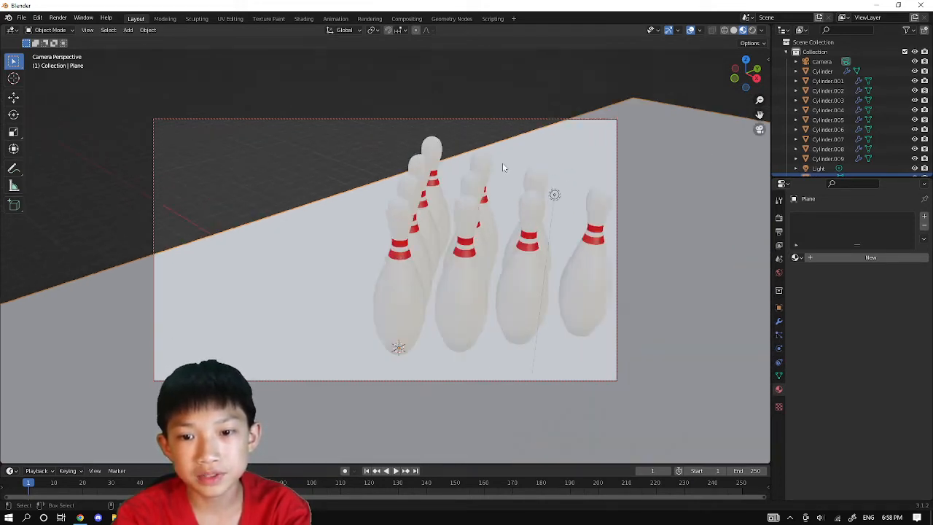
scroll(499, 165, down, 2)
scroll(494, 164, up, 2)
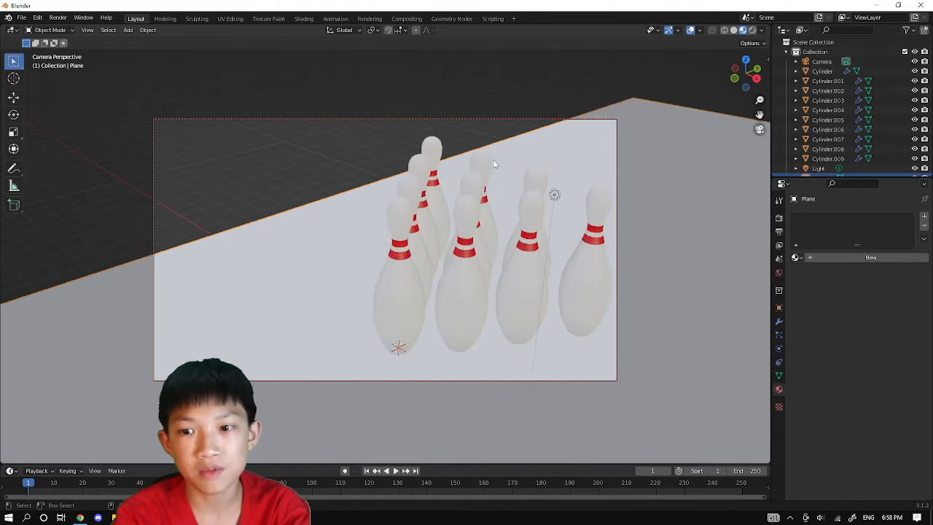
scroll(494, 164, down, 2)
key(n)
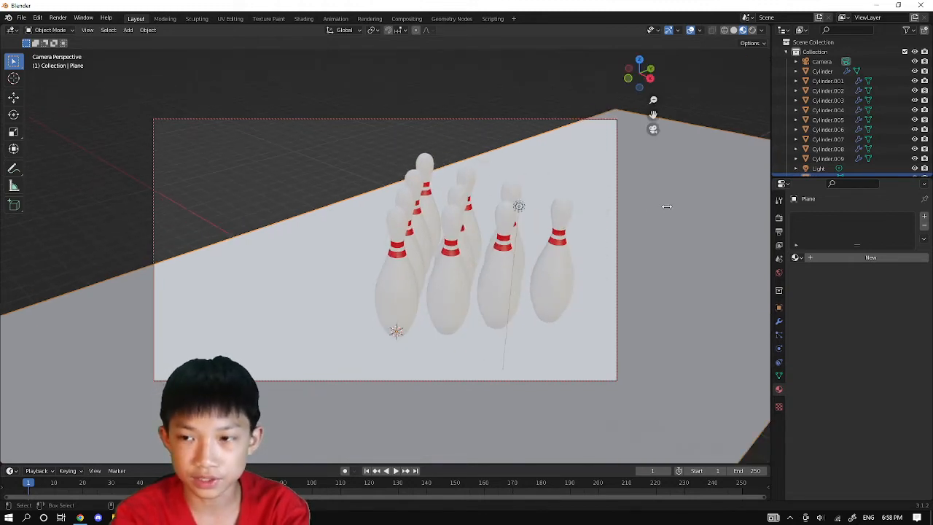
click(710, 178)
scroll(322, 208, down, 2)
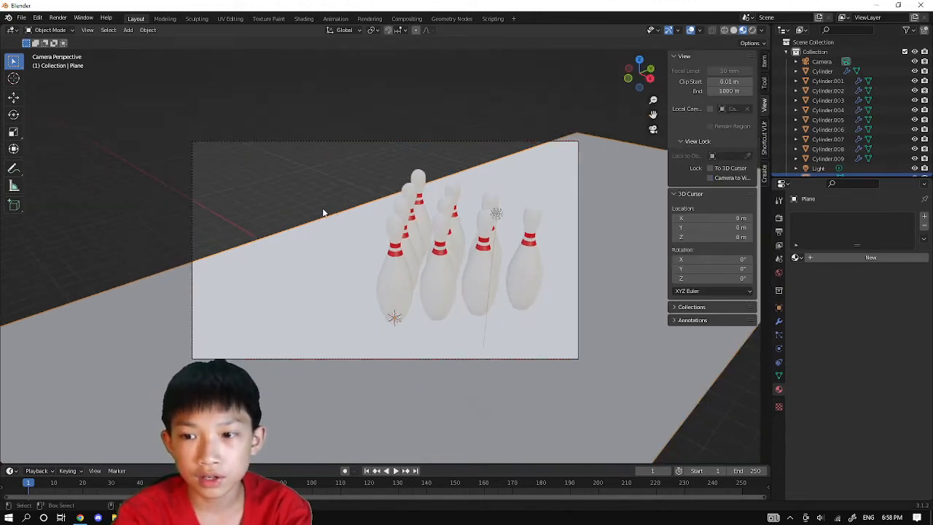
middle_drag(322, 207, 500, 181)
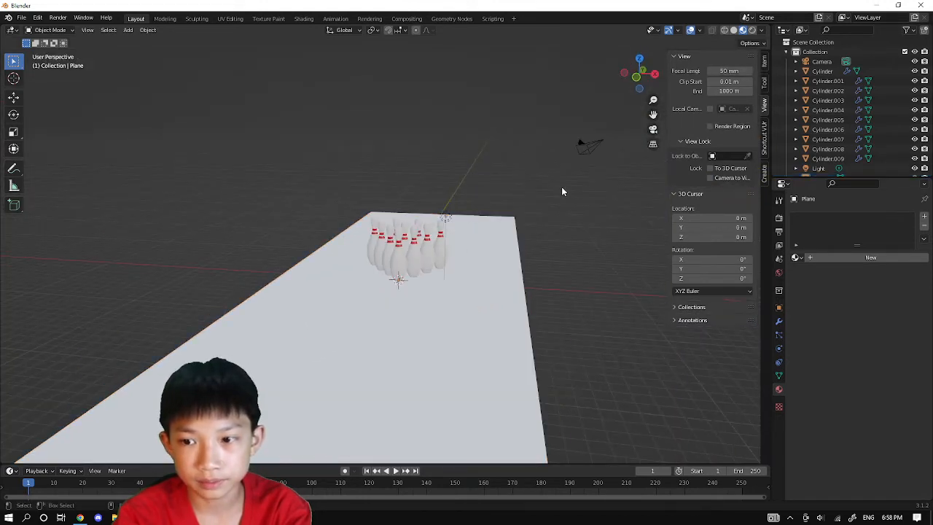
key(n)
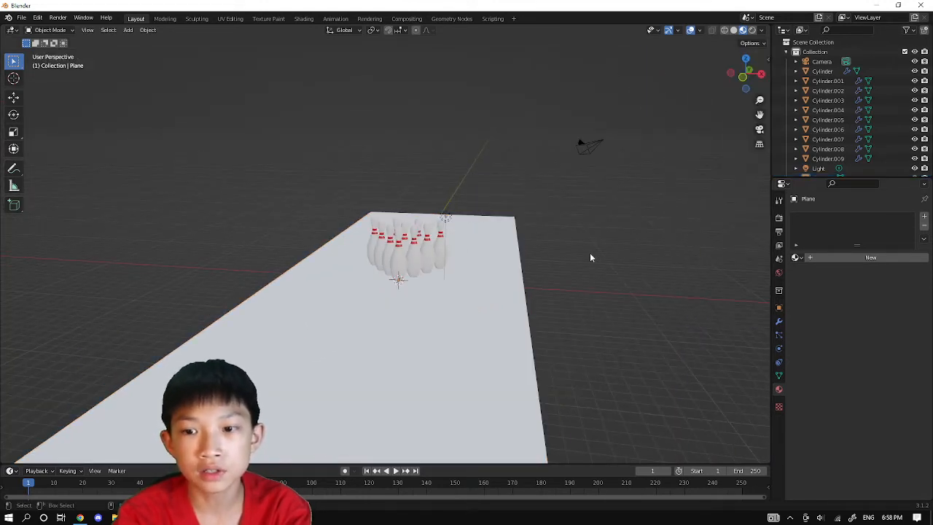
Select the floor plane and give it a new material
middle_drag(590, 257, 756, 211)
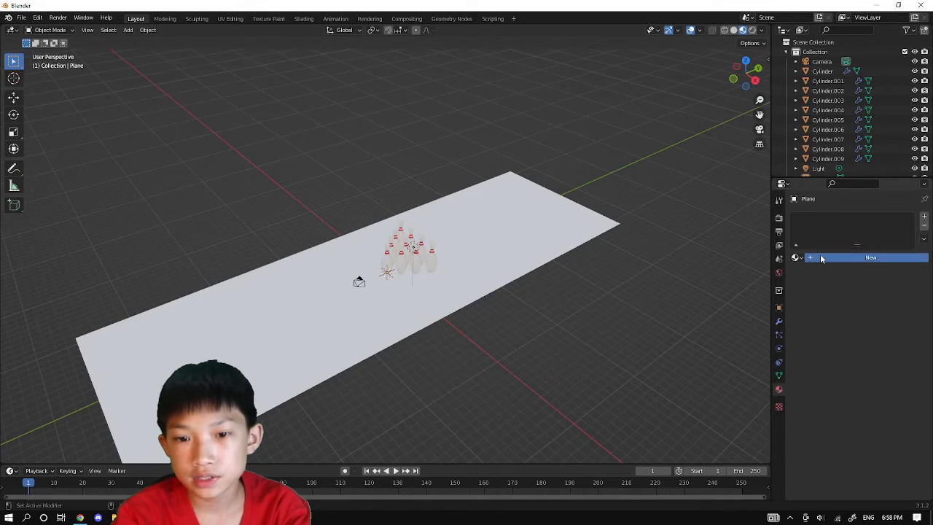
click(573, 210)
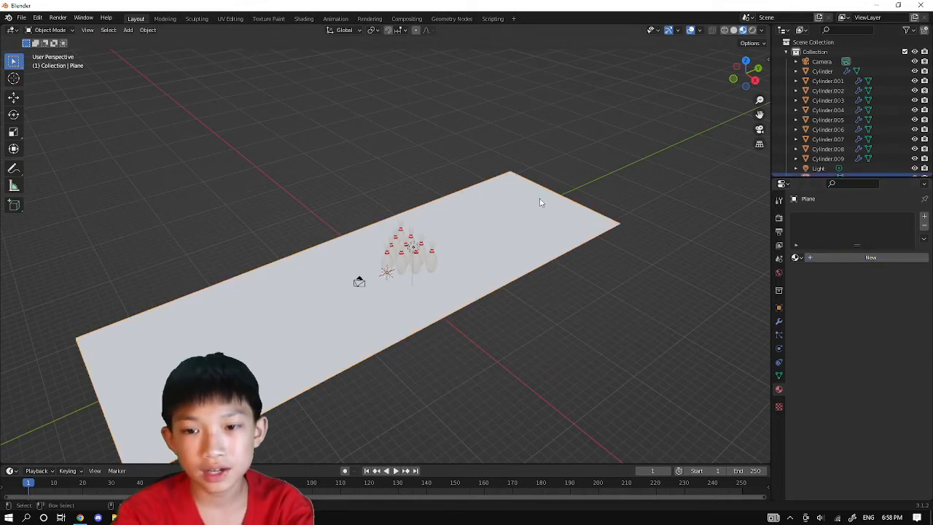
click(860, 257)
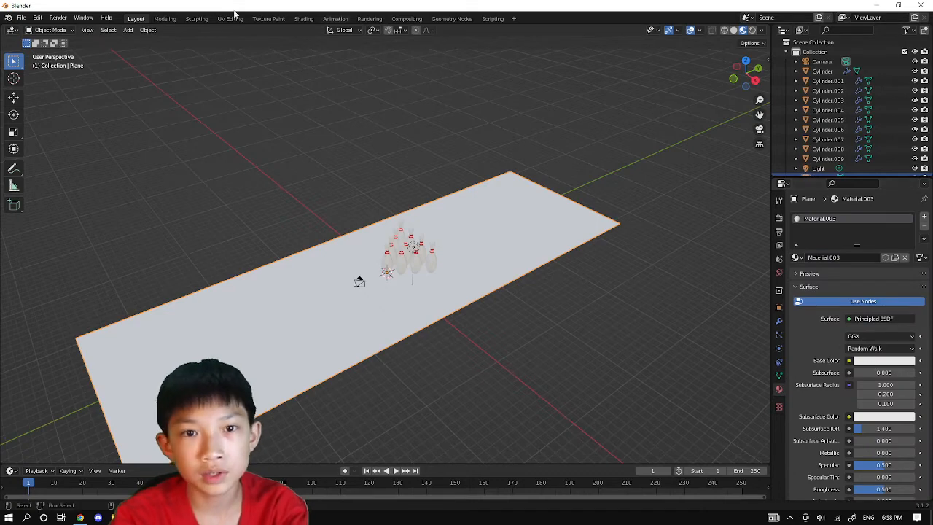
Switch to the Shading workspace and move the floor material's Principled BSDF node farther from the Material Output node
click(302, 19)
scroll(560, 213, down, 2)
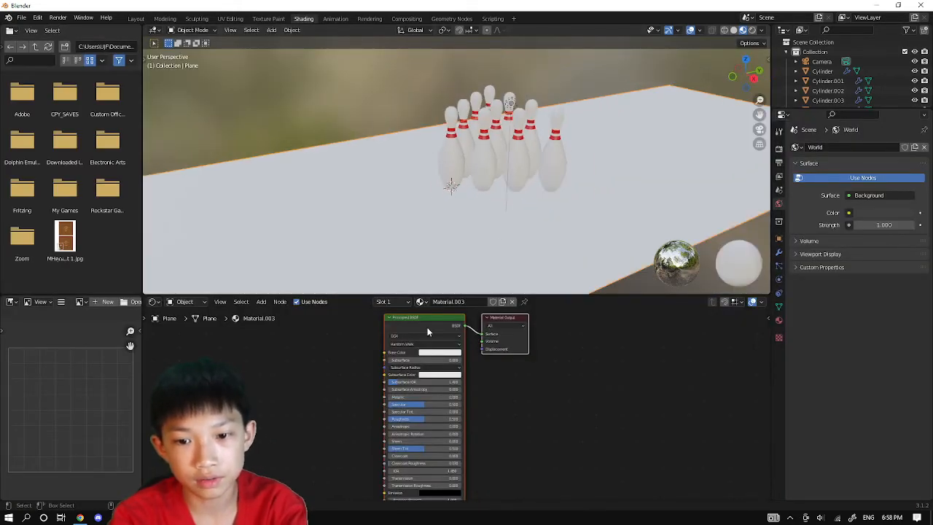
scroll(470, 348, down, 3)
click(472, 375)
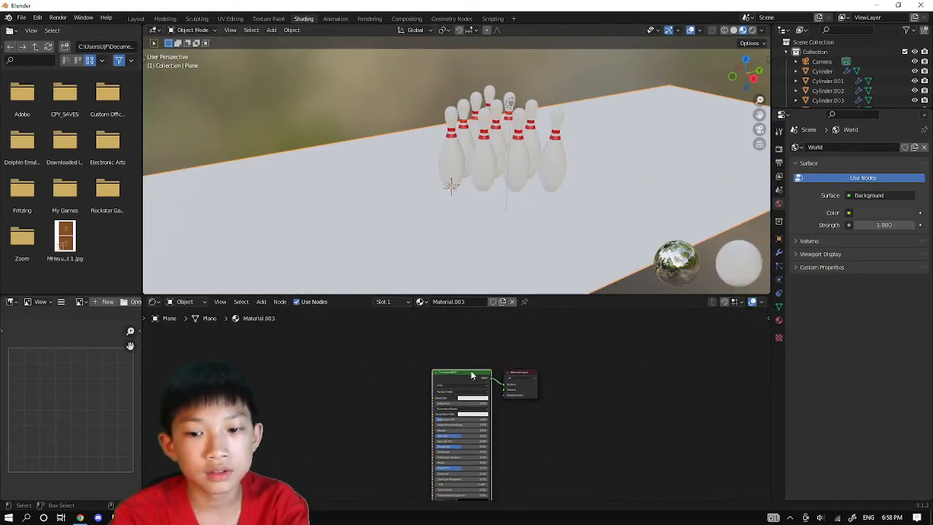
drag(457, 369, 438, 387)
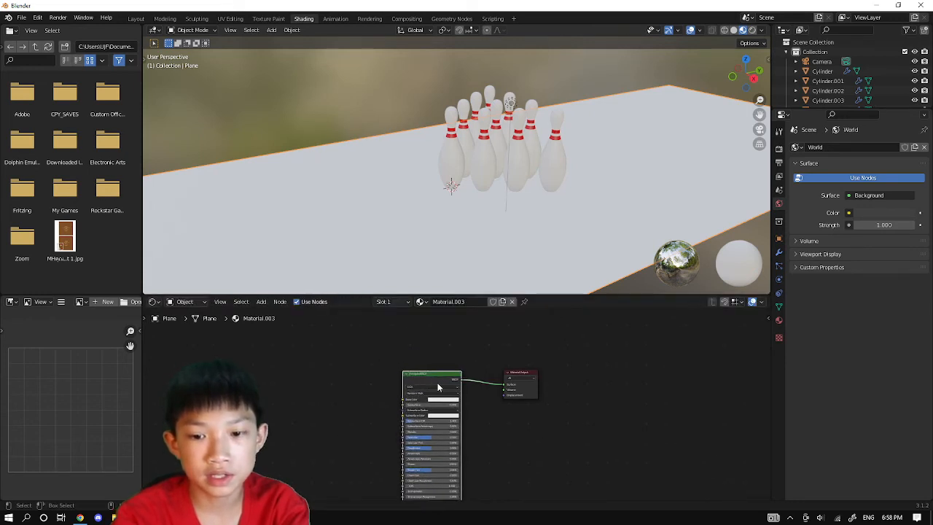
Run Principled Texture Setup with all four wood_table_001 images from D:\blender\texture\wood_table_001_1k.blend\textures
key(ctrl+shift+t)
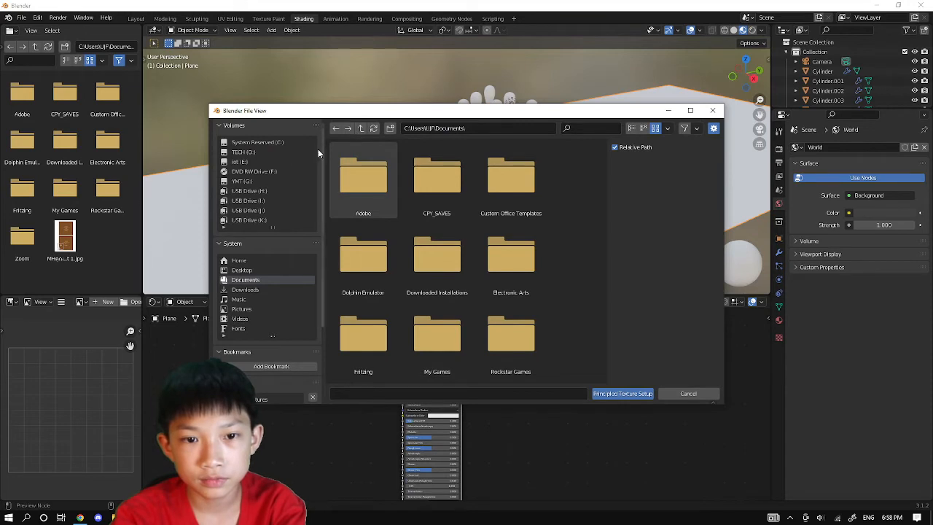
click(254, 154)
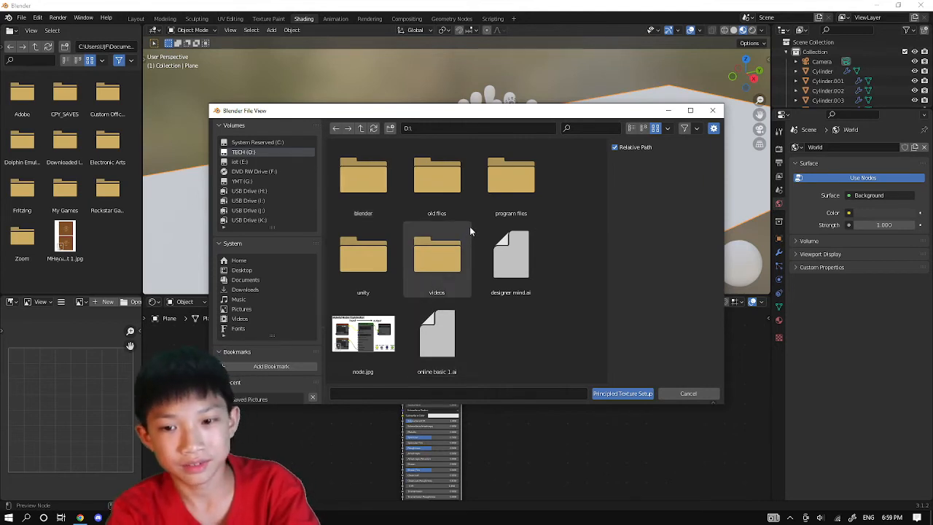
double_click(357, 193)
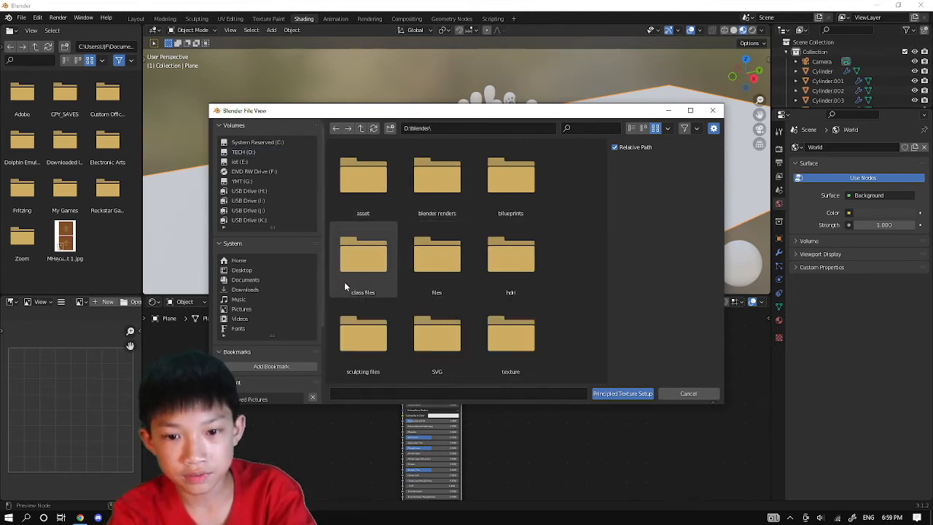
double_click(512, 335)
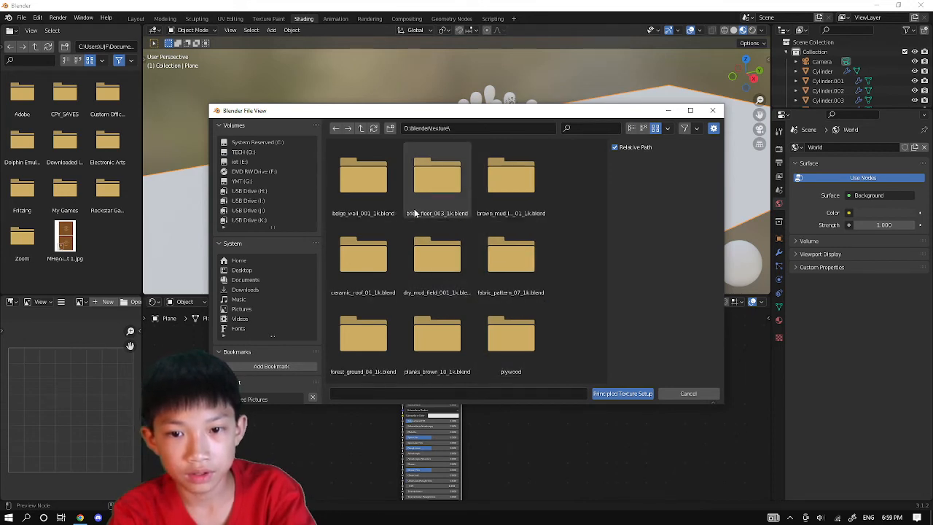
scroll(429, 327, down, 2)
scroll(429, 326, down, 2)
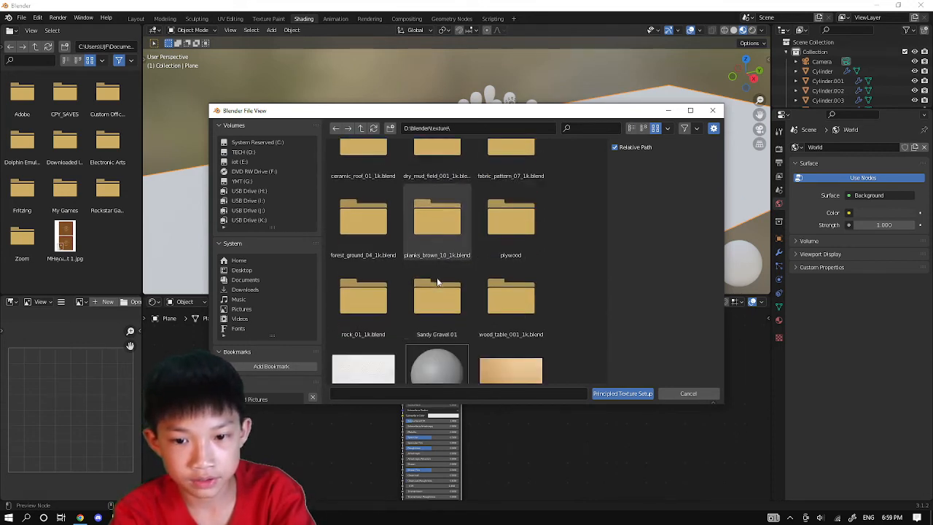
double_click(502, 304)
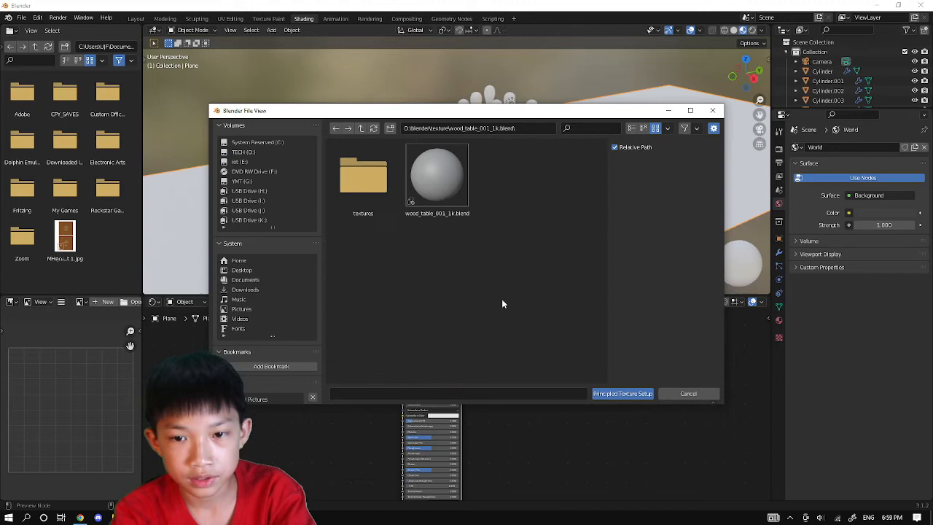
double_click(363, 177)
drag(379, 176, 604, 323)
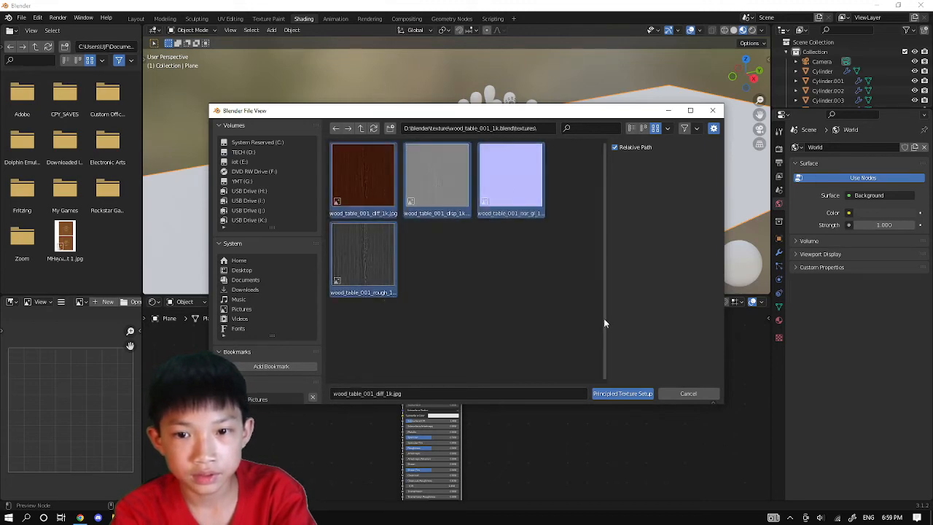
click(623, 394)
Examine the wood texture on the lane from several angles and through the camera
mouse_move(443, 228)
middle_down()
mouse_move(496, 216)
mouse_move(454, 234)
mouse_move(468, 240)
mouse_move(430, 237)
middle_up()
scroll(341, 191, down, 3)
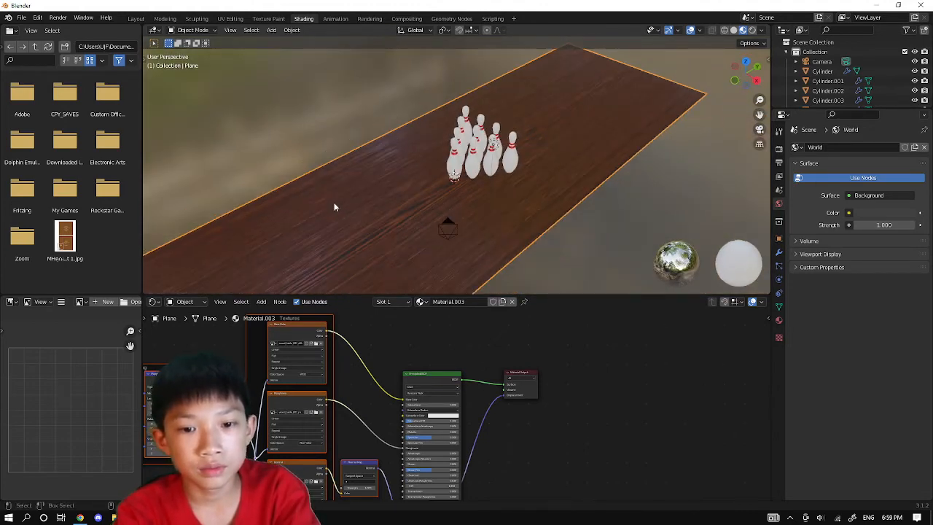
middle_drag(333, 207, 392, 177)
scroll(424, 188, down, 2)
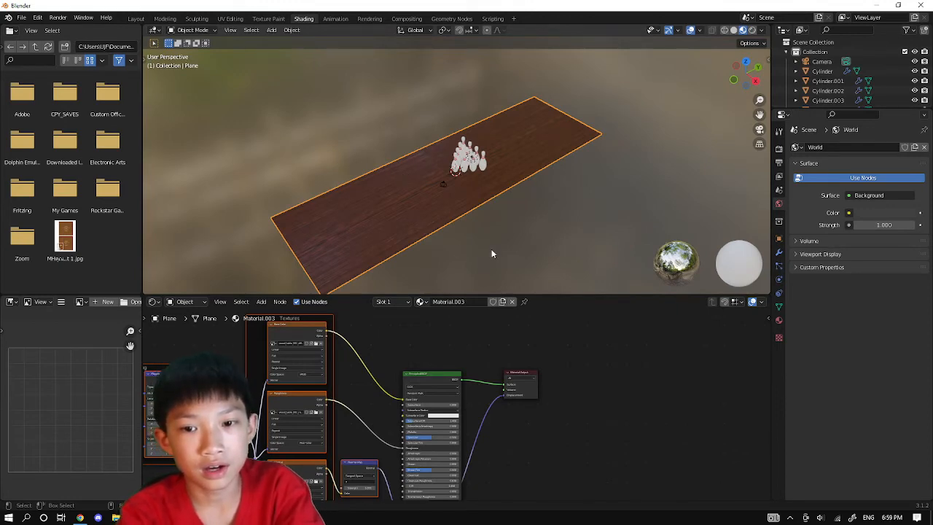
scroll(305, 183, up, 1)
scroll(318, 318, up, 1)
scroll(398, 204, up, 3)
scroll(398, 204, down, 3)
middle_drag(398, 204, 414, 189)
scroll(458, 204, up, 3)
scroll(457, 204, down, 2)
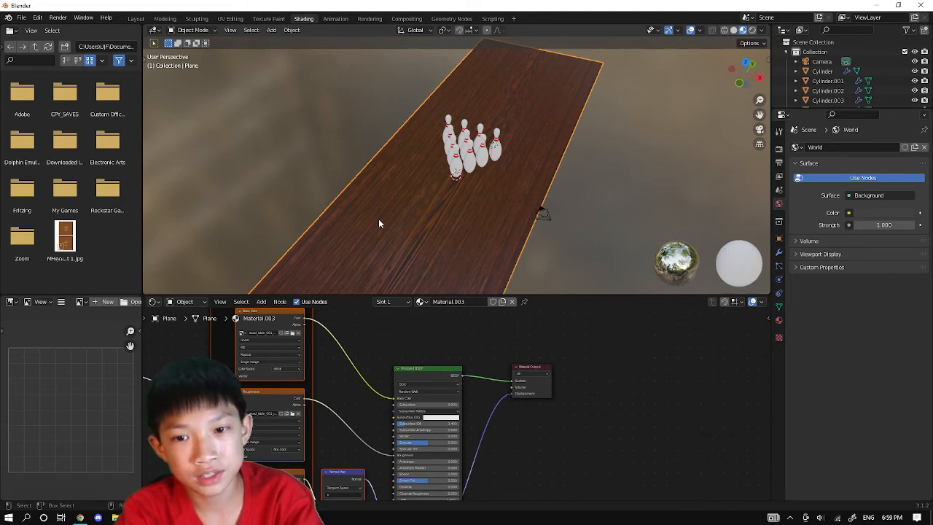
key(KP_0)
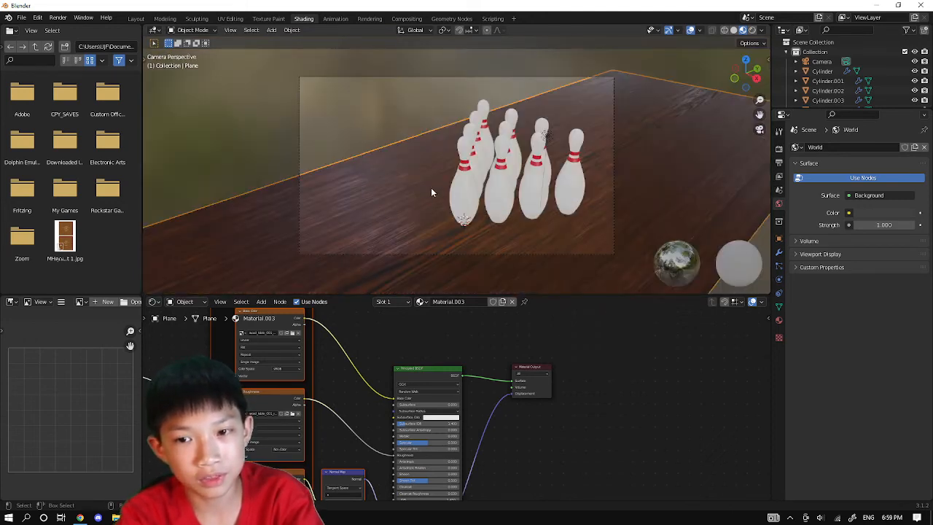
scroll(430, 188, up, 2)
scroll(431, 187, down, 2)
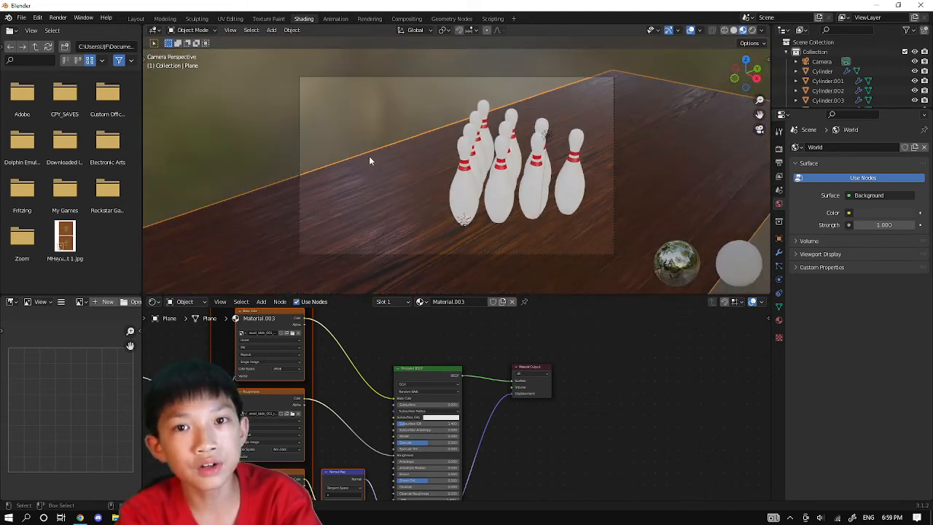
Return to the Layout workspace and preview the camera view with rendered viewport shading
click(142, 19)
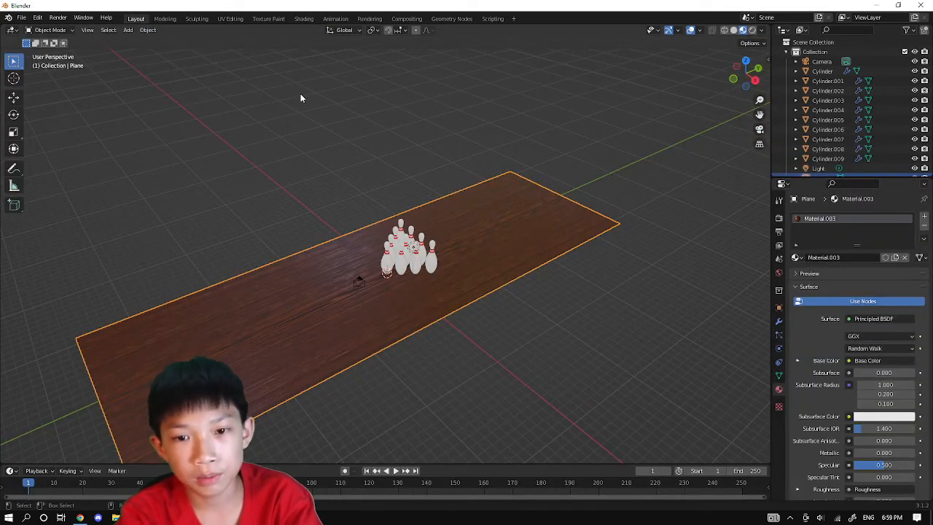
key(KP_0)
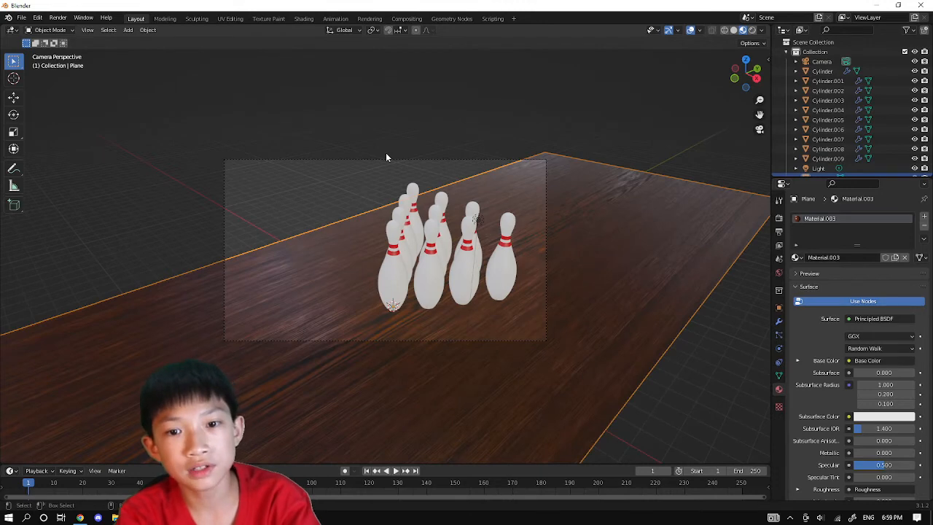
click(387, 157)
scroll(350, 176, up, 1)
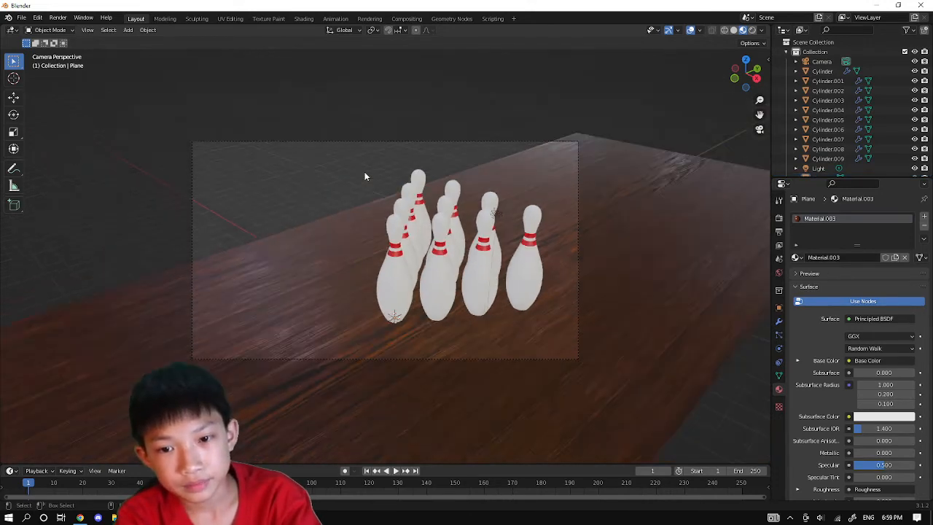
scroll(365, 176, up, 2)
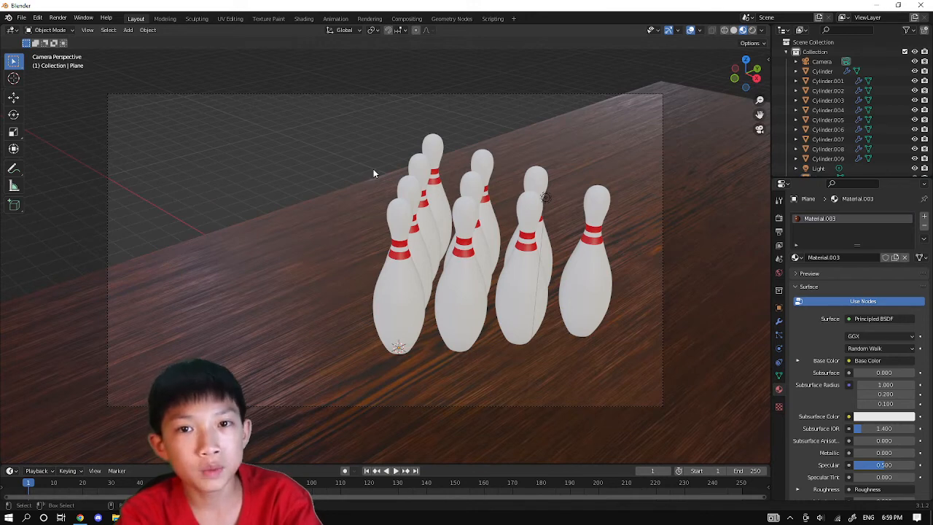
click(754, 30)
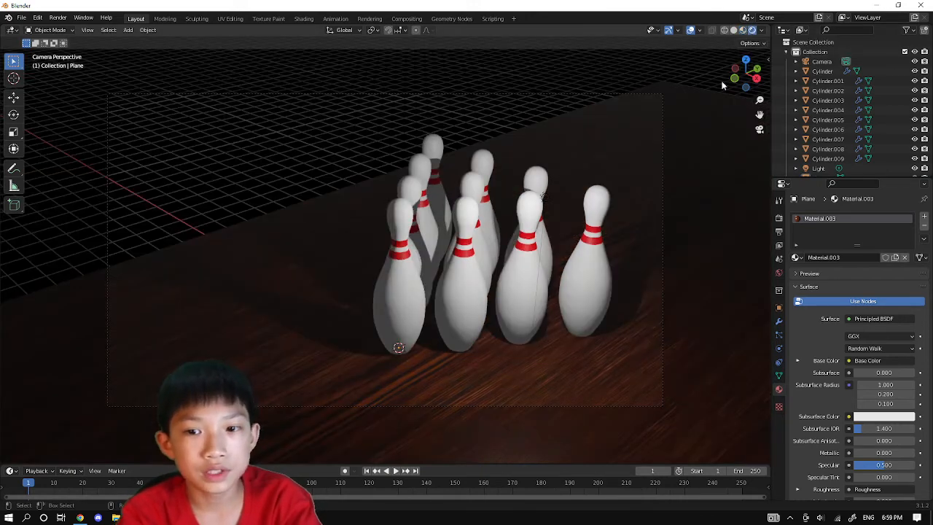
Select the point light and move it to a spot above the pins
click(540, 199)
scroll(524, 226, down, 5)
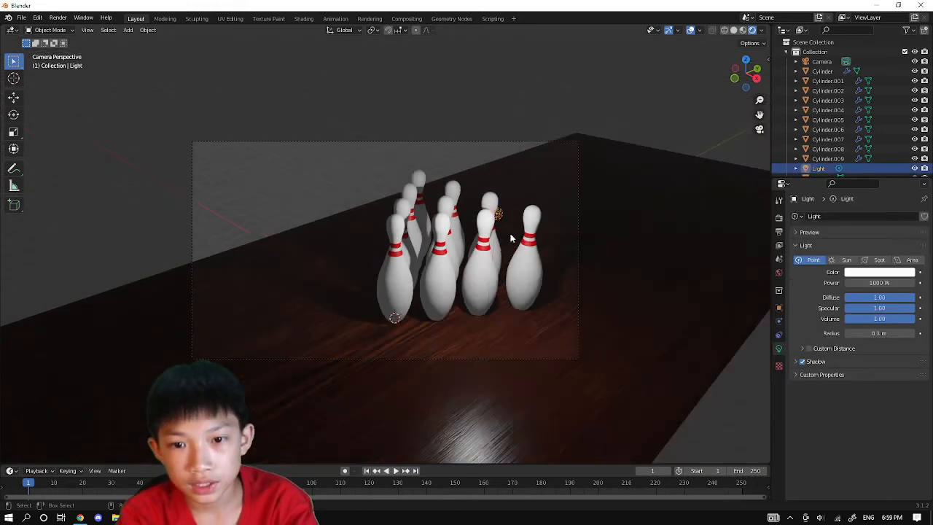
key(g)
click(524, 182)
Shift the point light horizontally and lower it along Z to about the height of the pins
key(g)
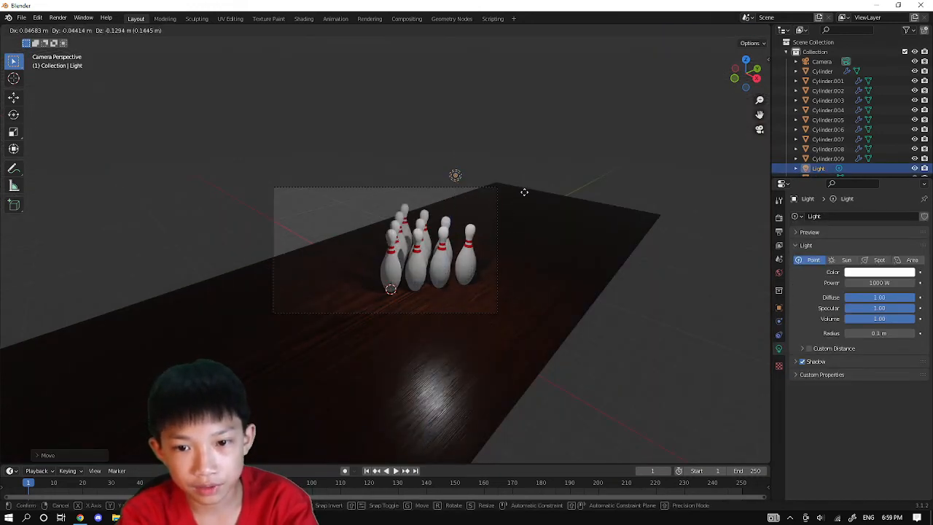
key(shift+z)
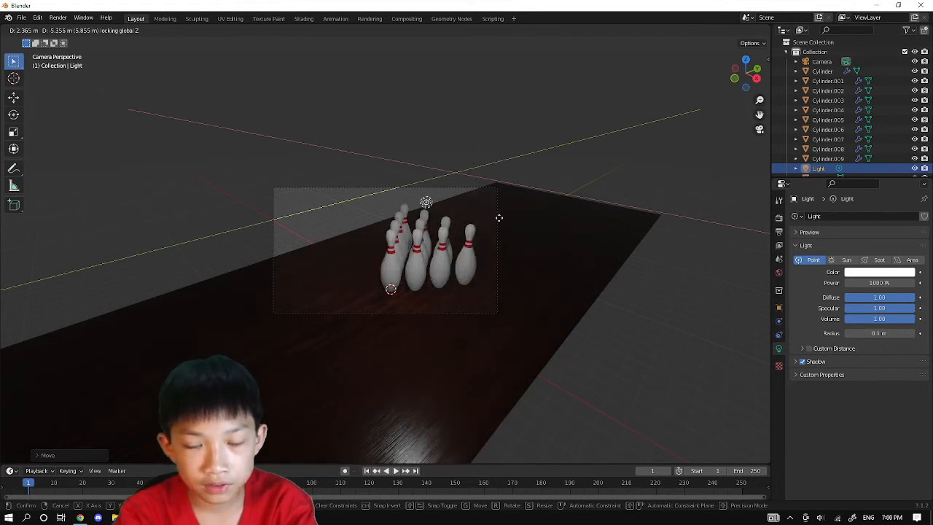
key(z)
key(shift+z)
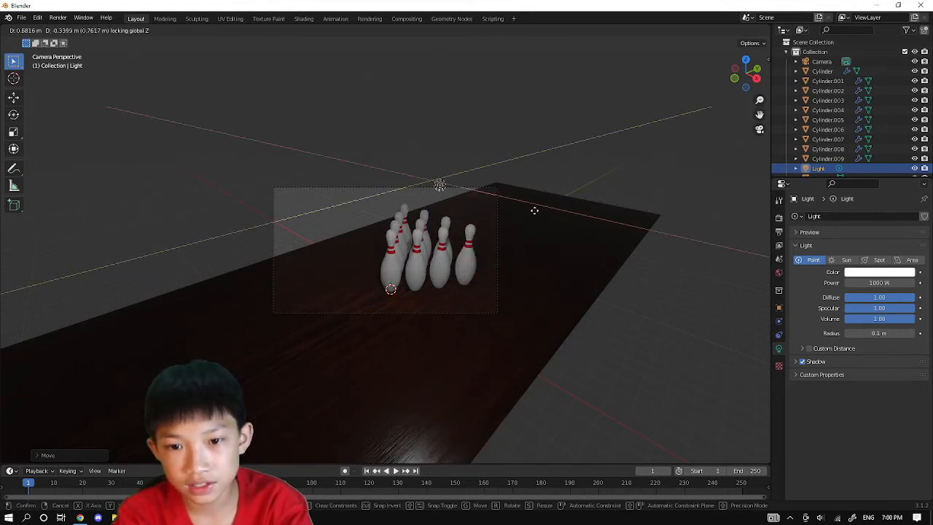
key(z)
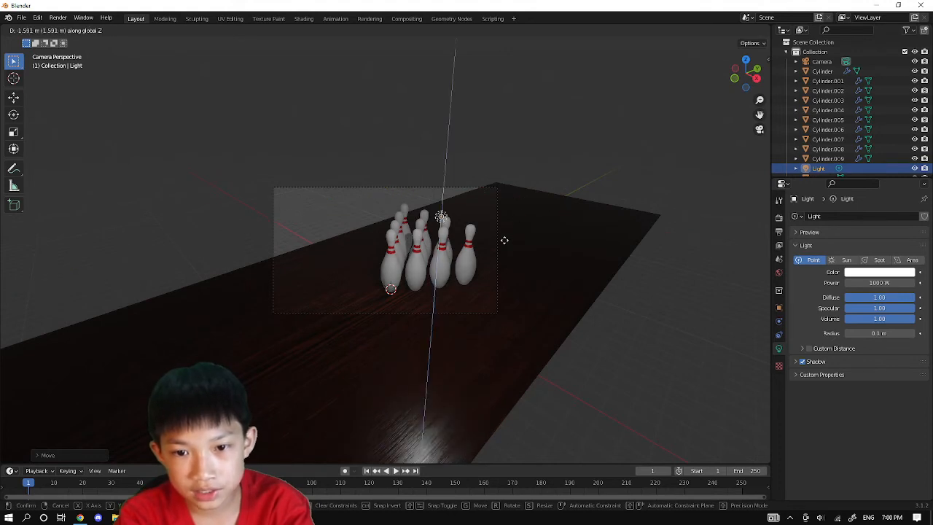
click(496, 260)
key(g)
key(shift+z)
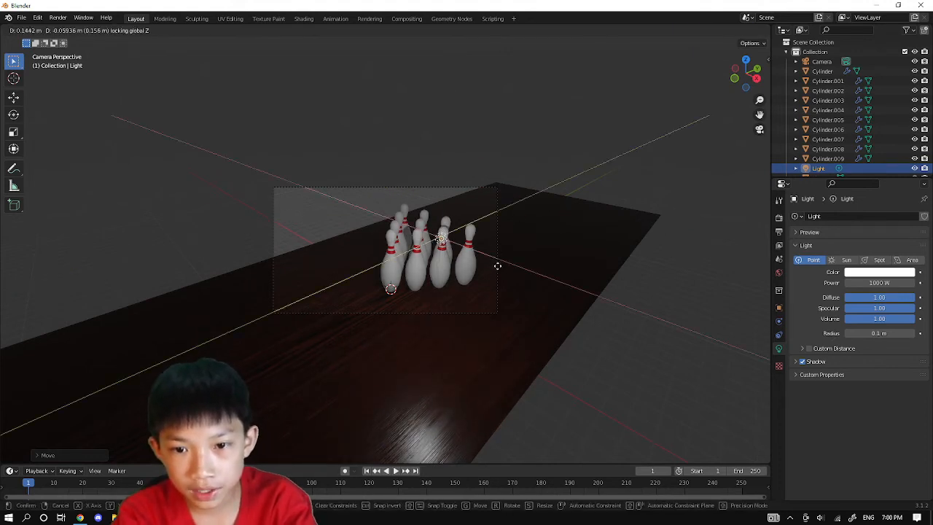
click(435, 254)
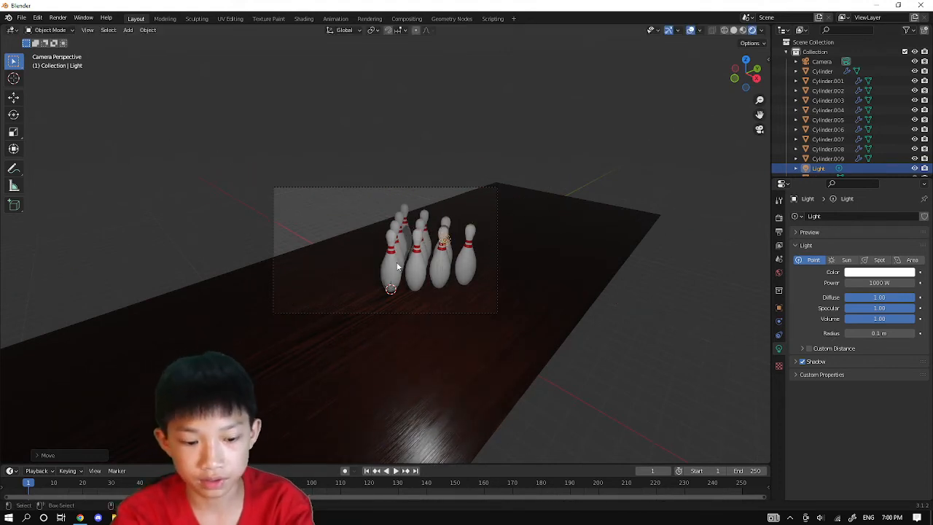
Add an area light and raise it straight up along Z above the pins
key(shift+a)
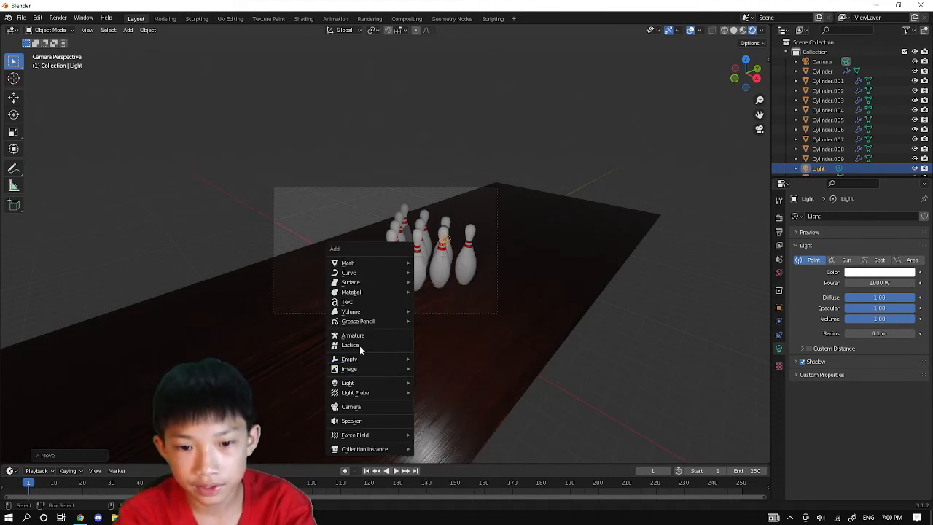
mouse_move(363, 383)
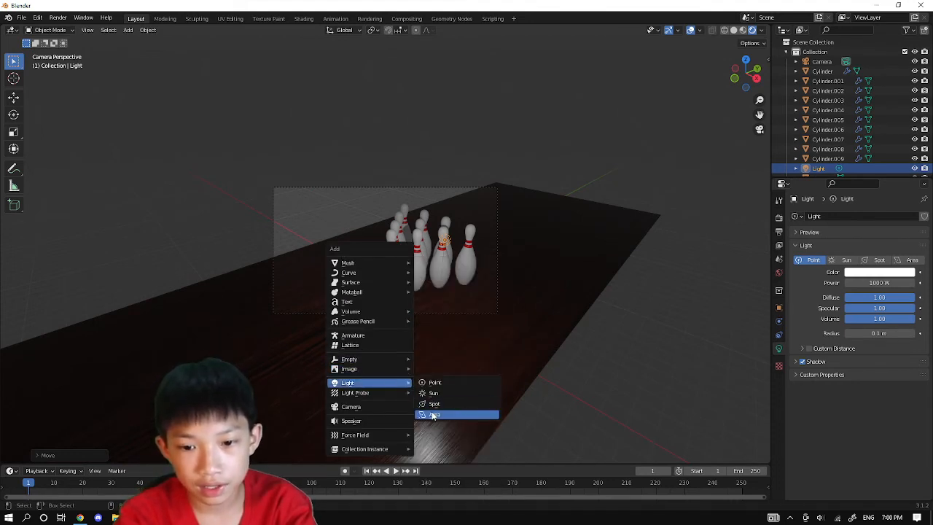
key(Return)
key(g)
key(z)
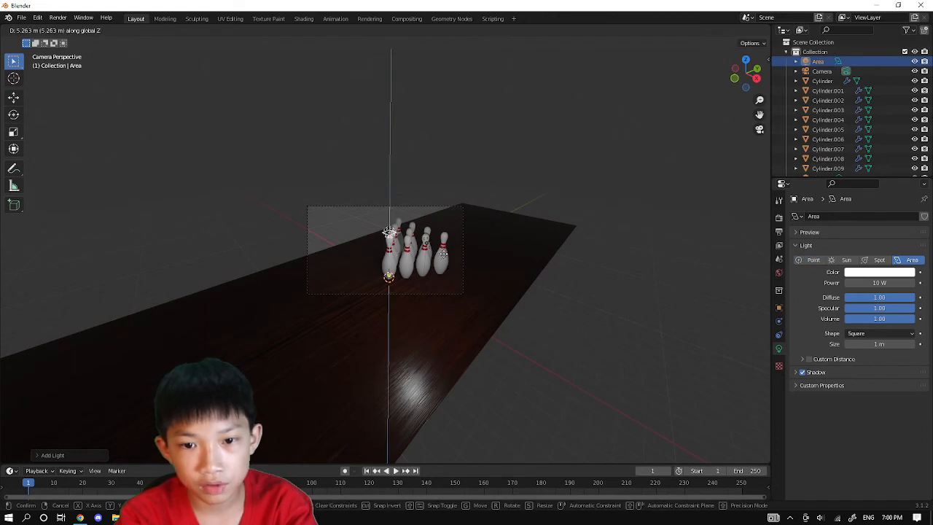
click(435, 245)
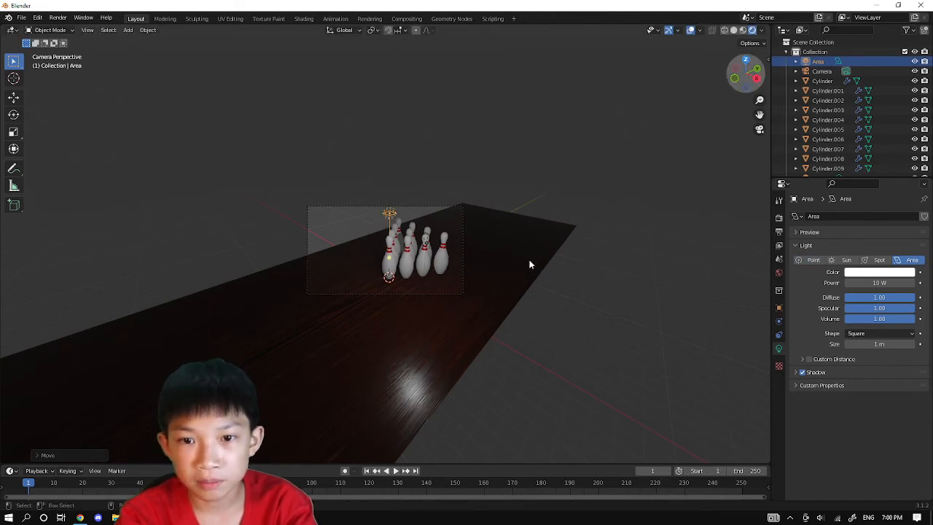
From the top view, scale the area light to the lane's width and stretch it along Y to the lane's length
key(KP_7)
key(s)
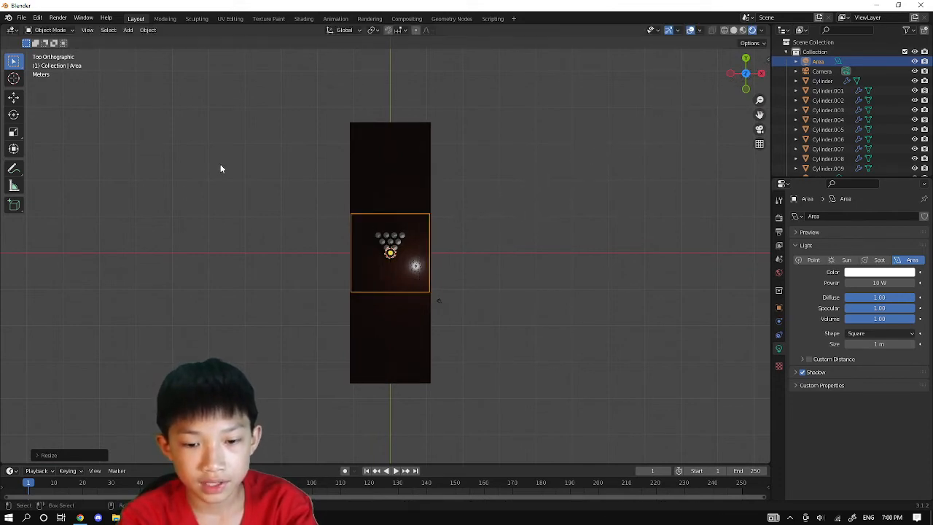
key(s)
key(y)
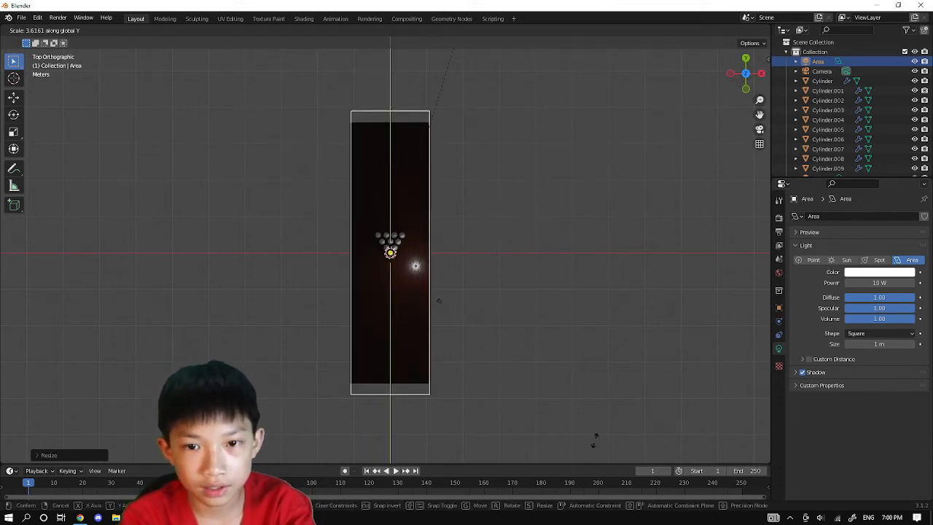
click(549, 67)
Try the area light at 500 W and 1000 W power
click(880, 283)
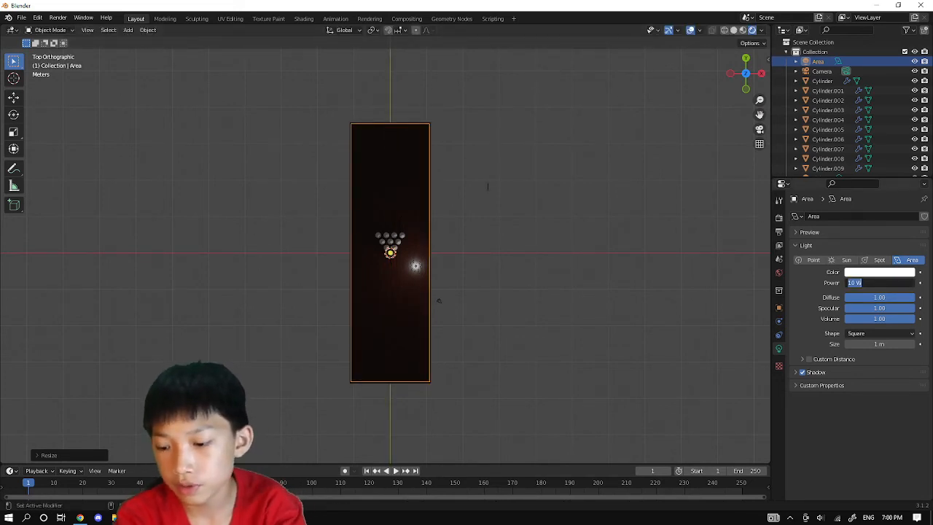
text(500)
key(Return)
middle_drag(435, 177, 195, 240)
click(880, 283)
text(1000)
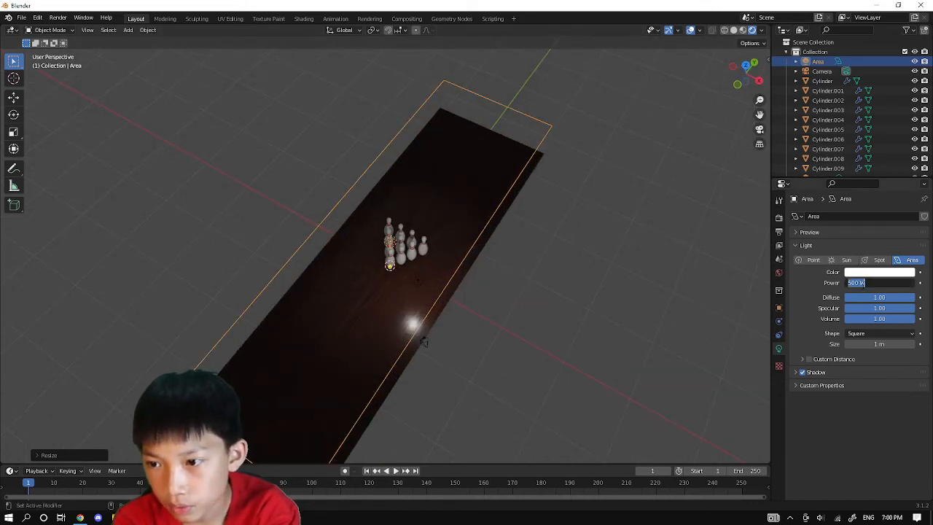
key(Return)
Raise the area light along Z to hang higher above the lane and deselect it
middle_drag(652, 288, 481, 279)
key(g)
key(z)
click(516, 140)
click(501, 239)
scroll(498, 243, down, 2)
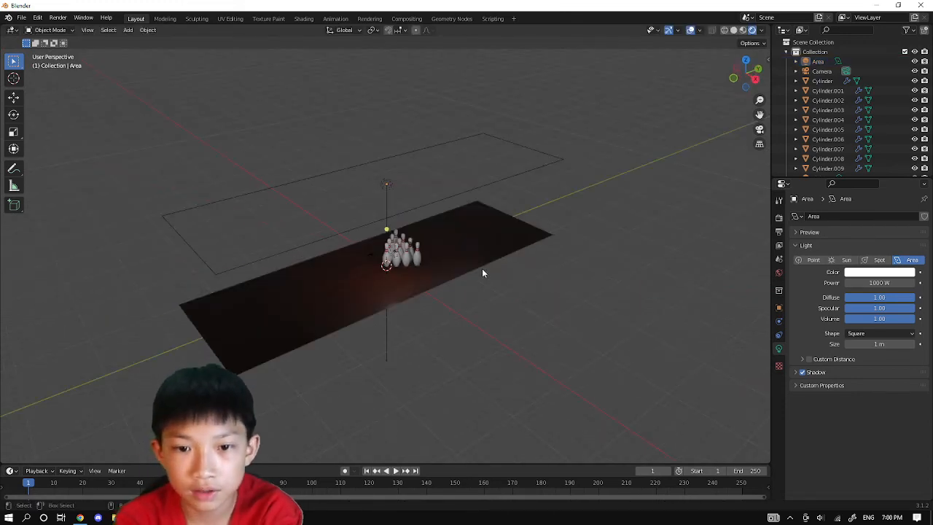
Return to the camera view and set the area light's power to 2000 W
key(KP_0)
scroll(481, 271, up, 4)
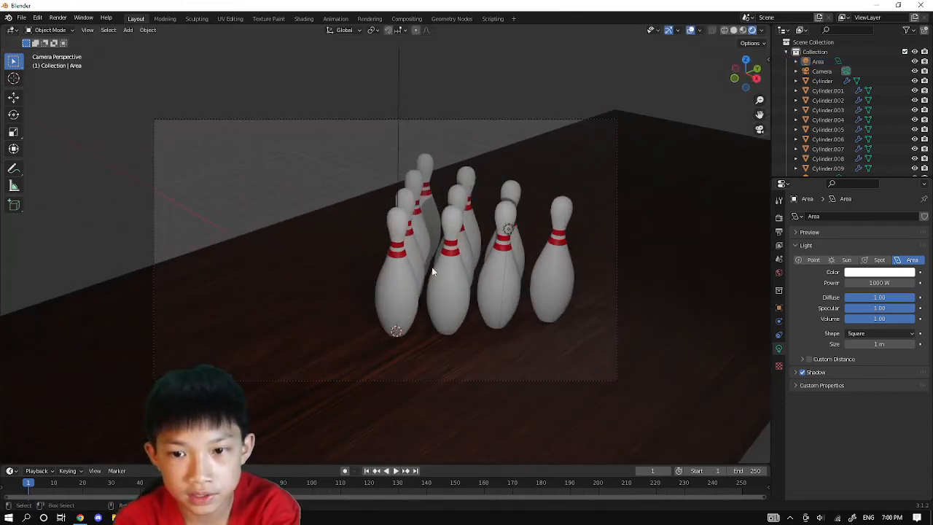
scroll(432, 270, up, 1)
click(868, 283)
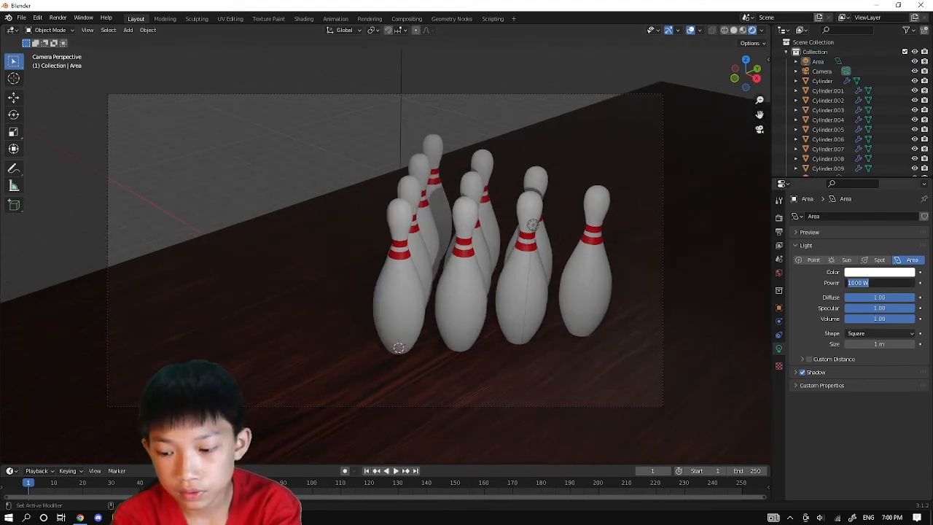
text(2000)
key(Return)
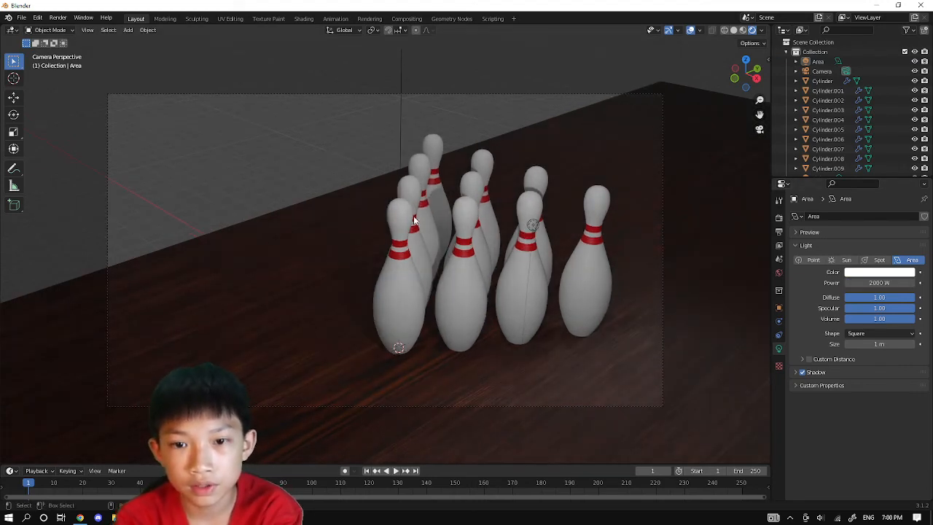
Render the image from the camera and inspect the finished render of the pins
scroll(523, 290, down, 2)
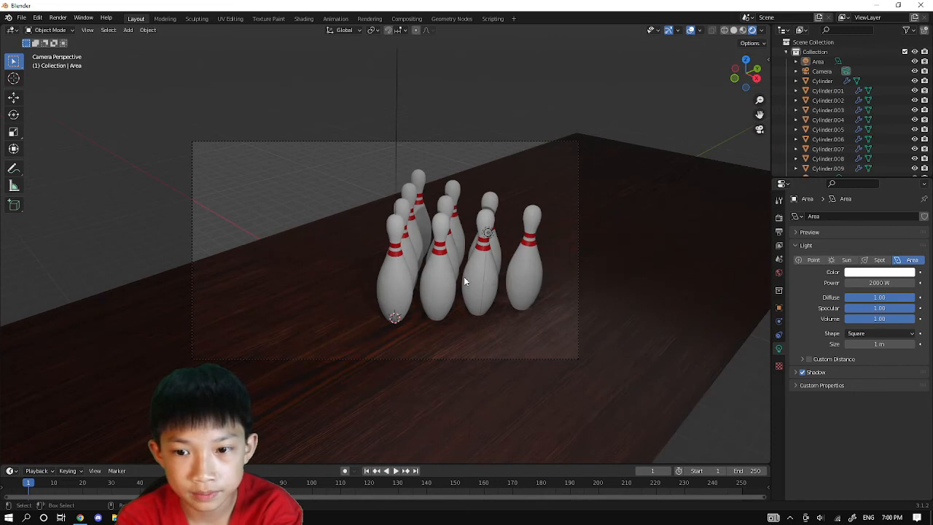
scroll(527, 269, up, 1)
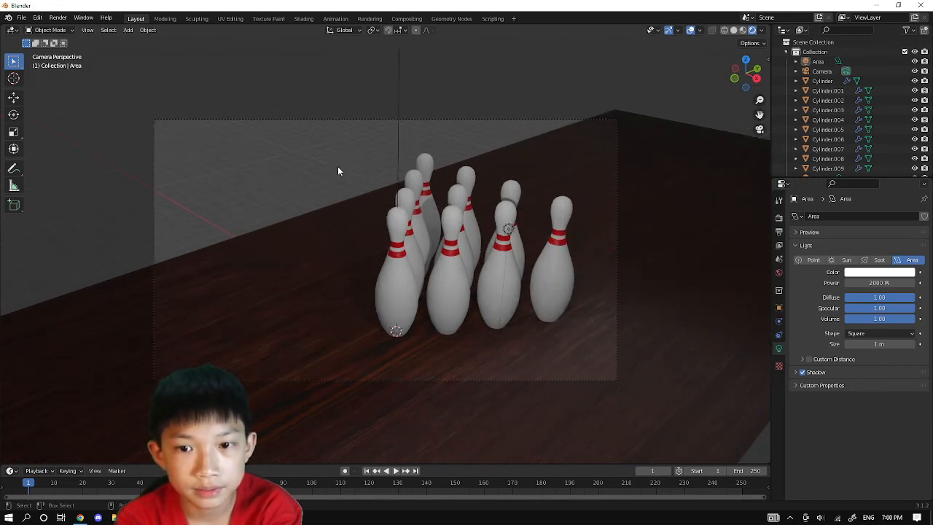
scroll(344, 188, up, 1)
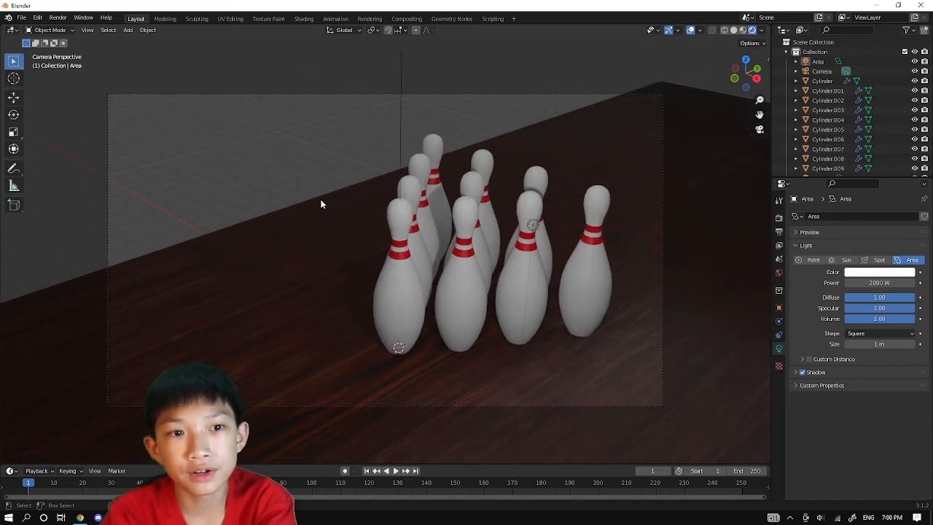
click(58, 17)
click(72, 26)
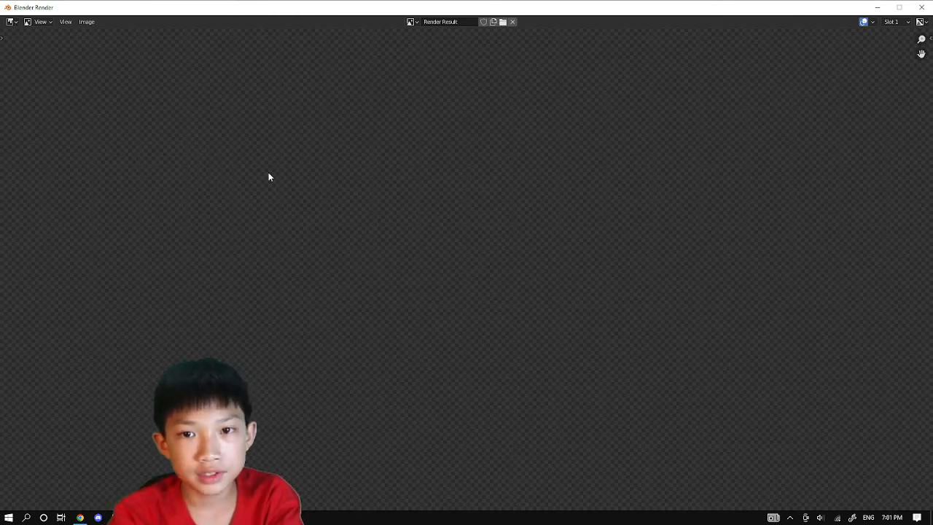
scroll(330, 297, down, 4)
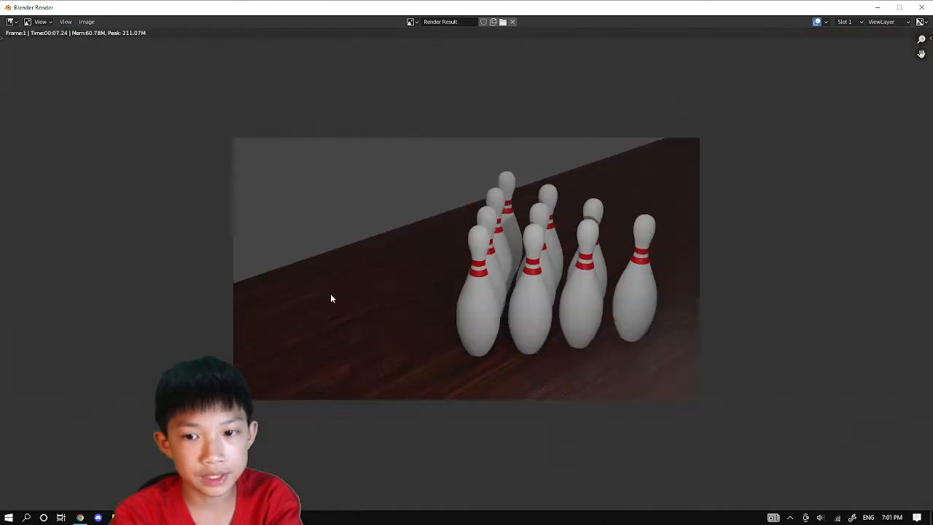
scroll(330, 299, up, 2)
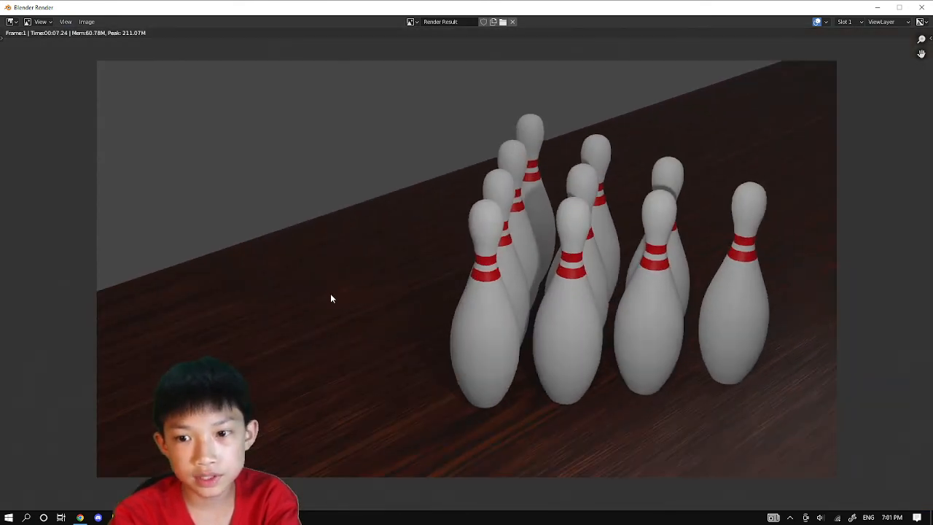
Save the render as bowling pin2.png in D:\blender\blender renders and close the render window
click(87, 21)
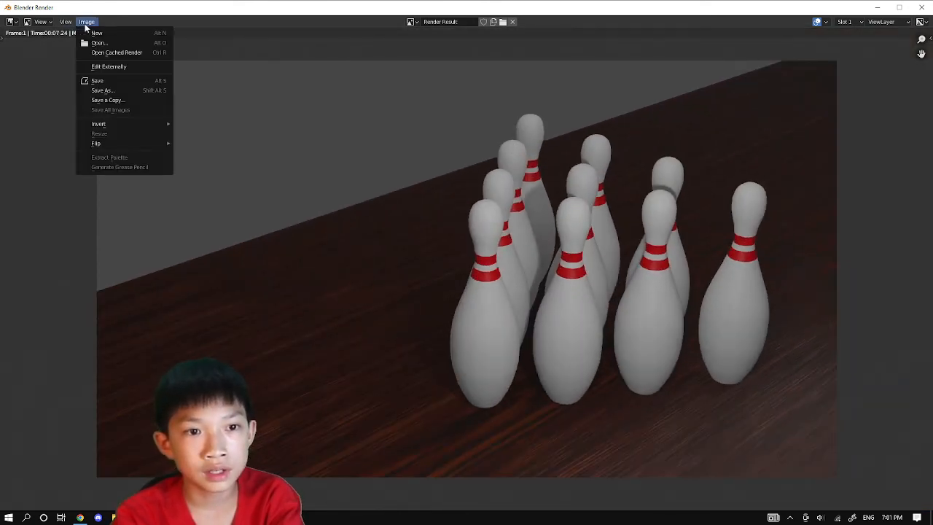
click(100, 91)
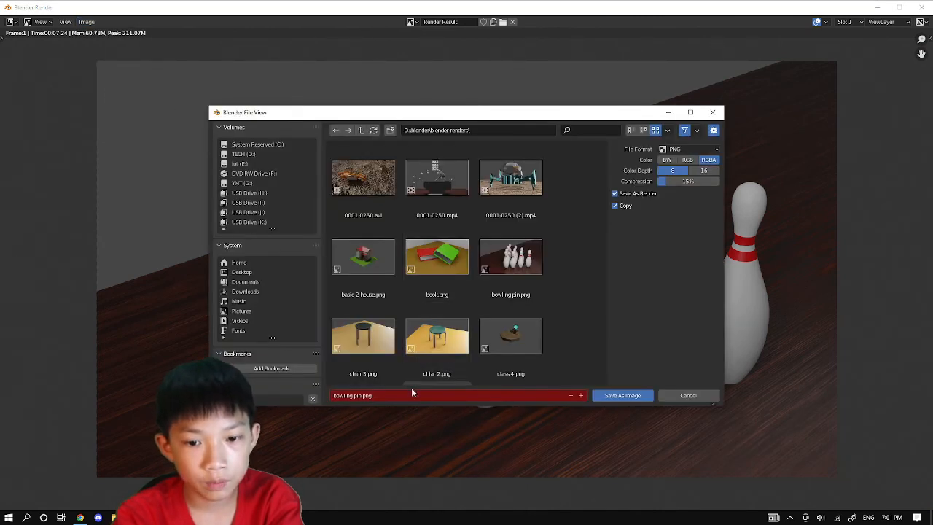
click(412, 398)
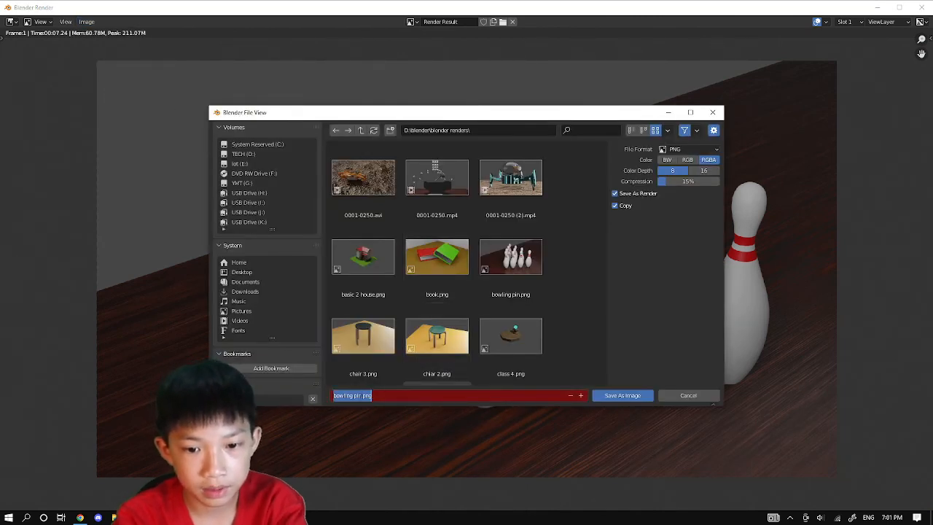
click(355, 396)
click(360, 396)
text(2)
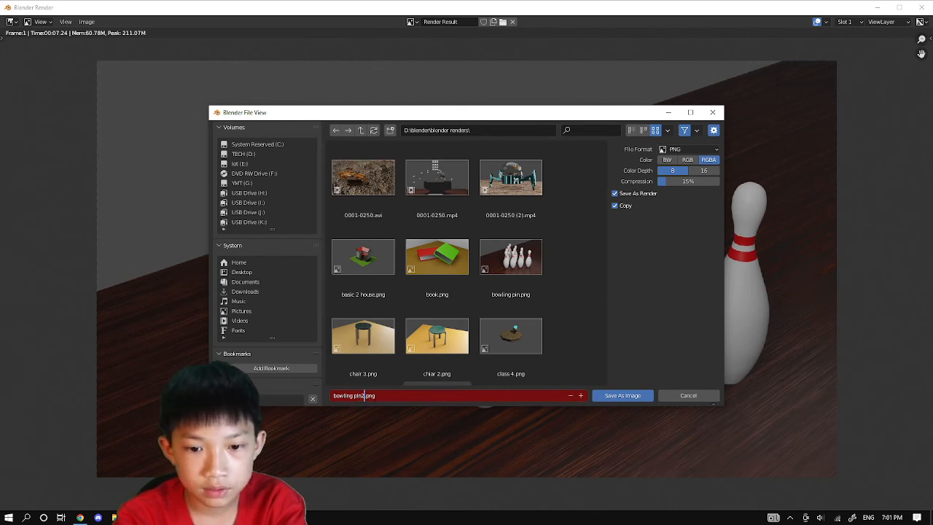
click(621, 396)
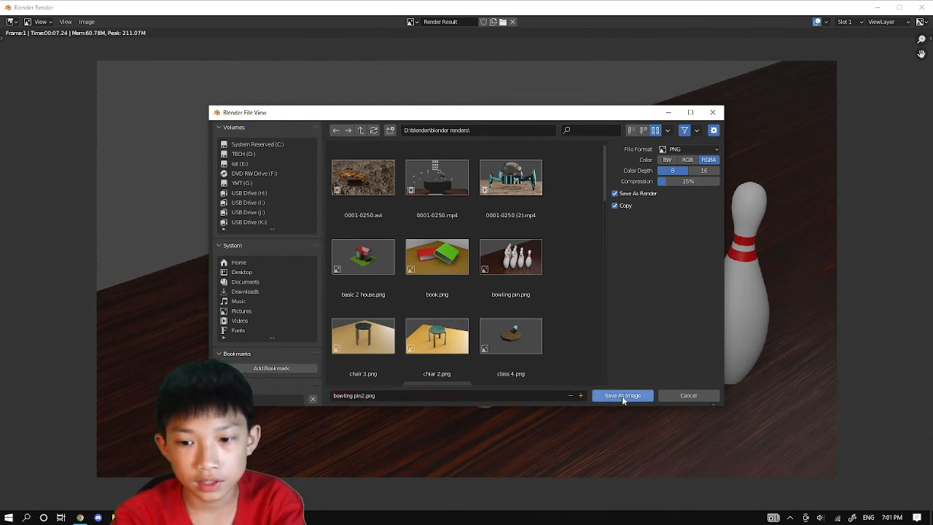
click(622, 396)
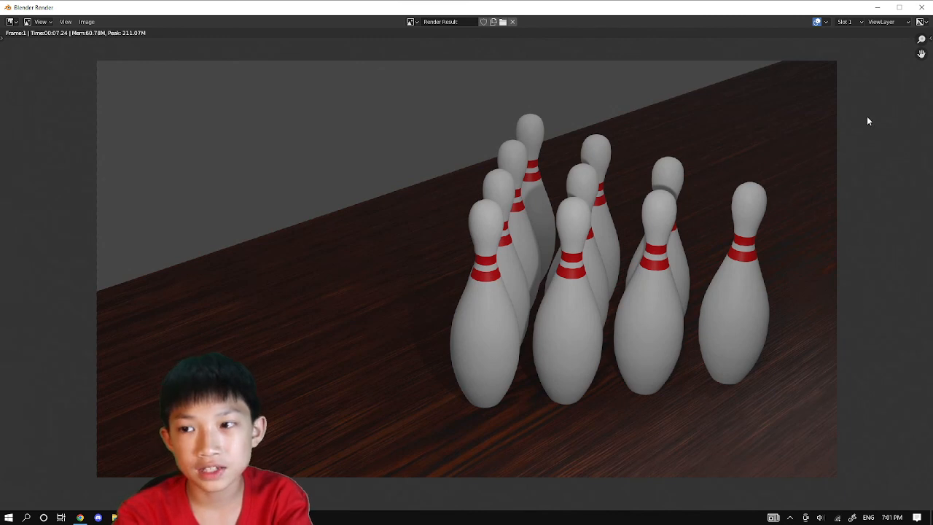
click(922, 6)
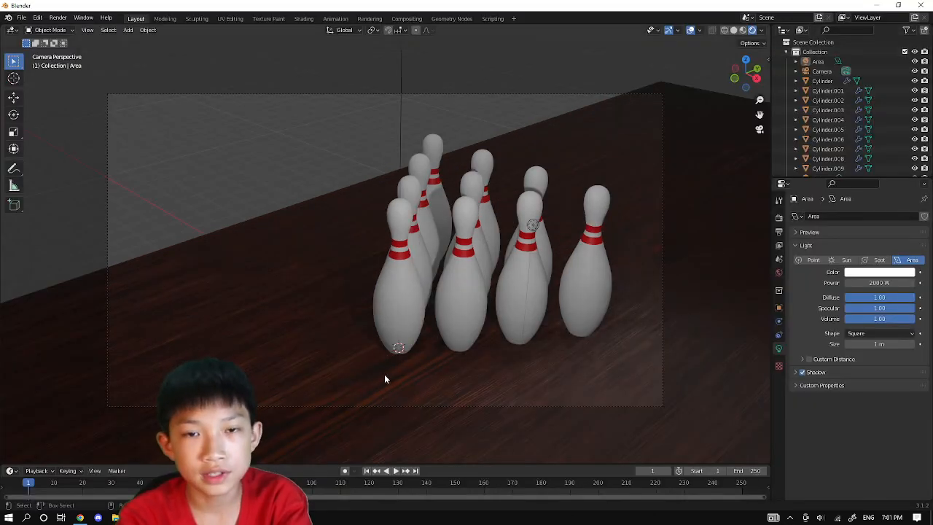